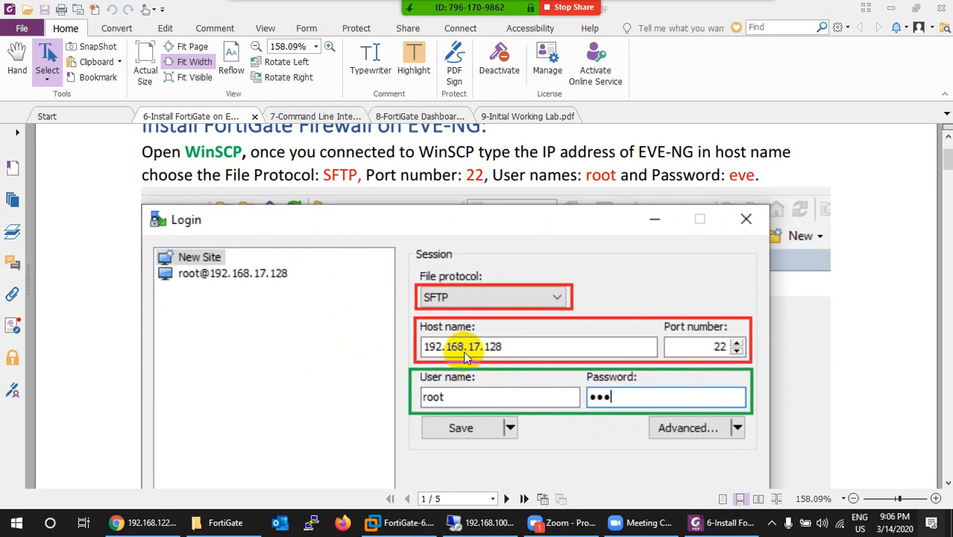
- Scroll the guide past the WinSCP Login screenshot to the local/remote pane explanation
scroll(463, 351, "down", 15)
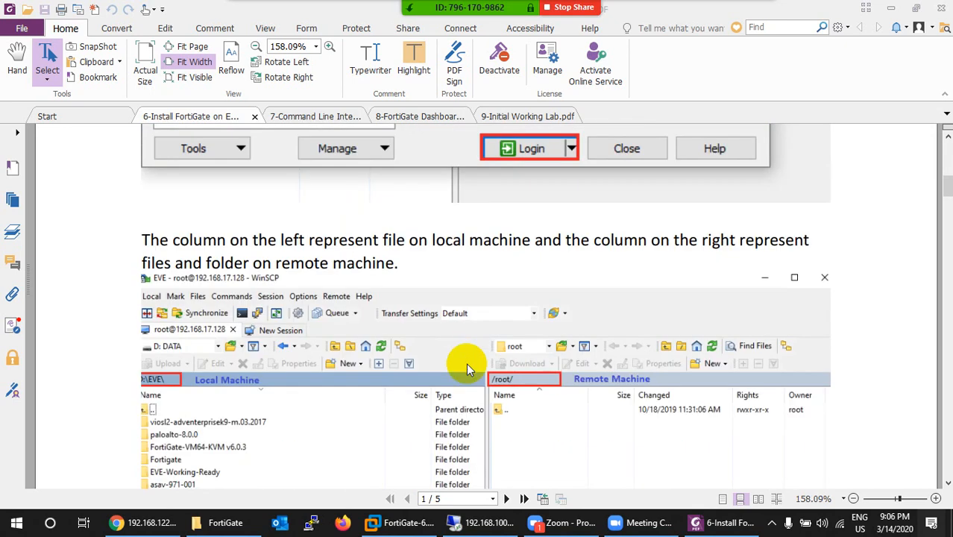
- Check the GNS3 topology and the EVE-NG console address 192.168.8.135, then open a new Chrome tab
left_click(481, 522)
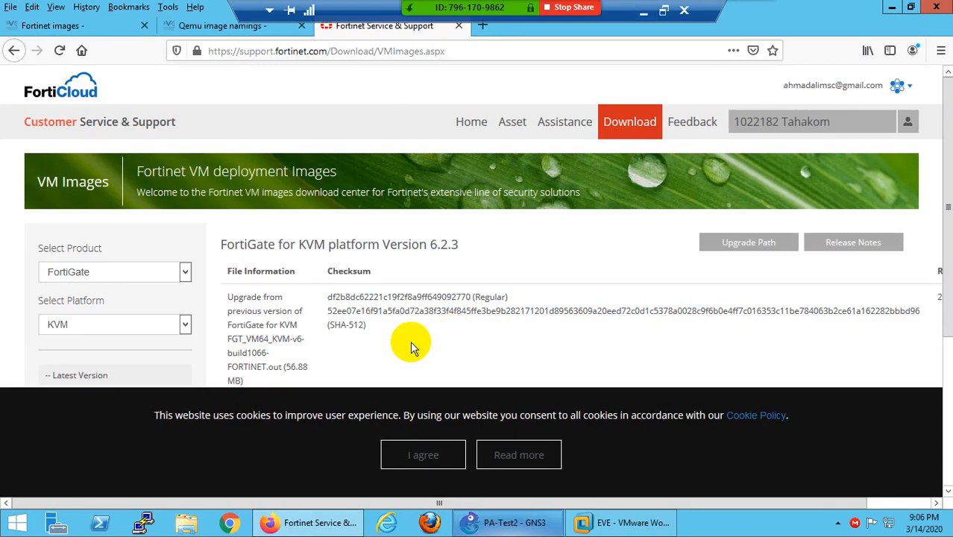
left_click(494, 523)
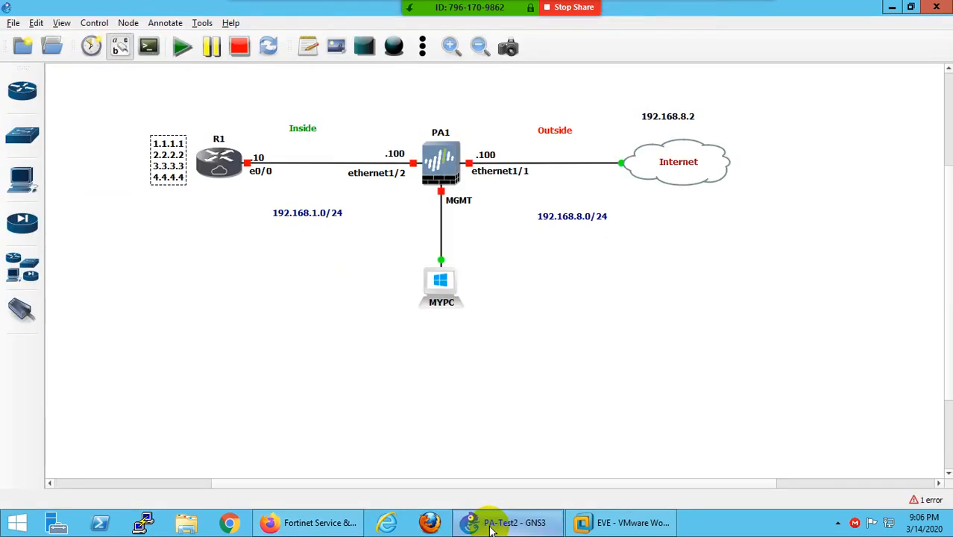
left_click(490, 527)
left_click(603, 525)
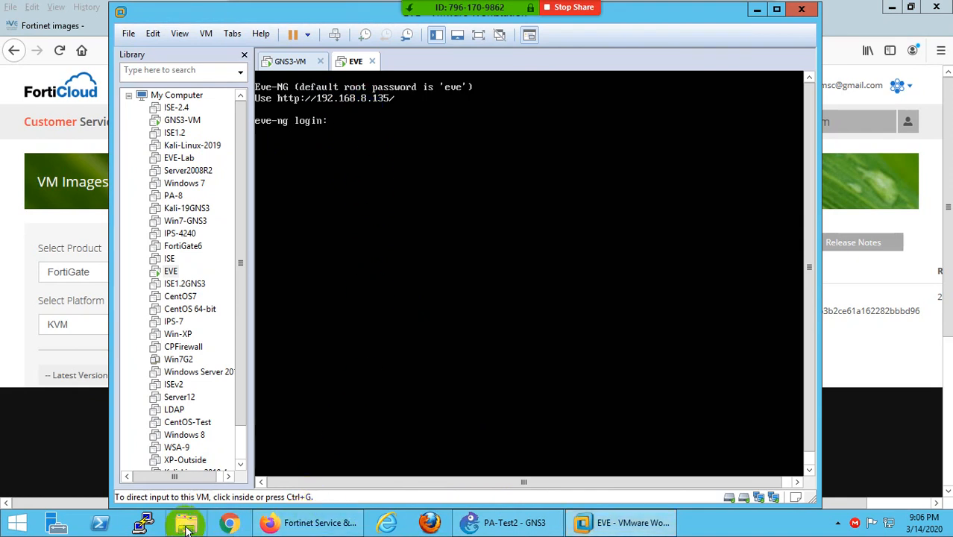
left_click(228, 519)
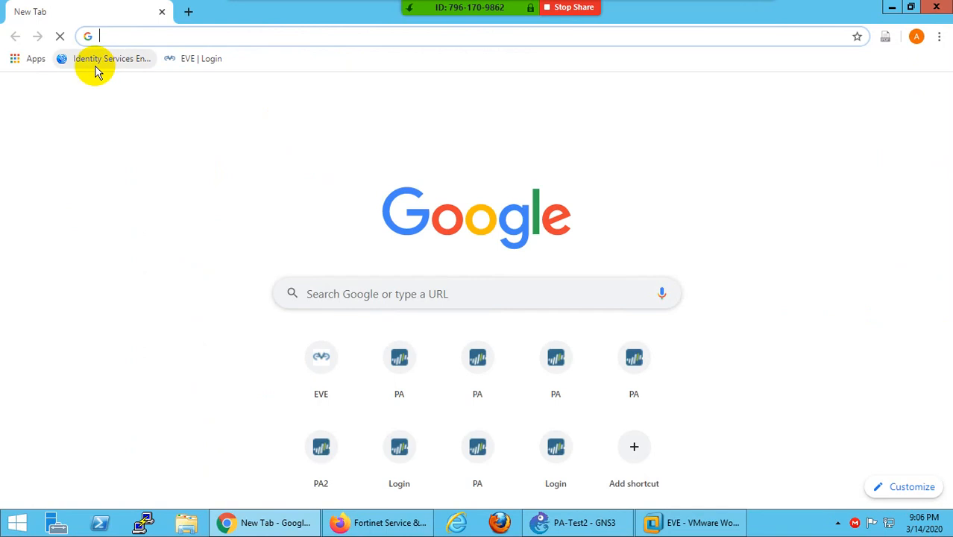
- Sign in to EVE-NG as admin using the saved credentials
left_click(192, 60)
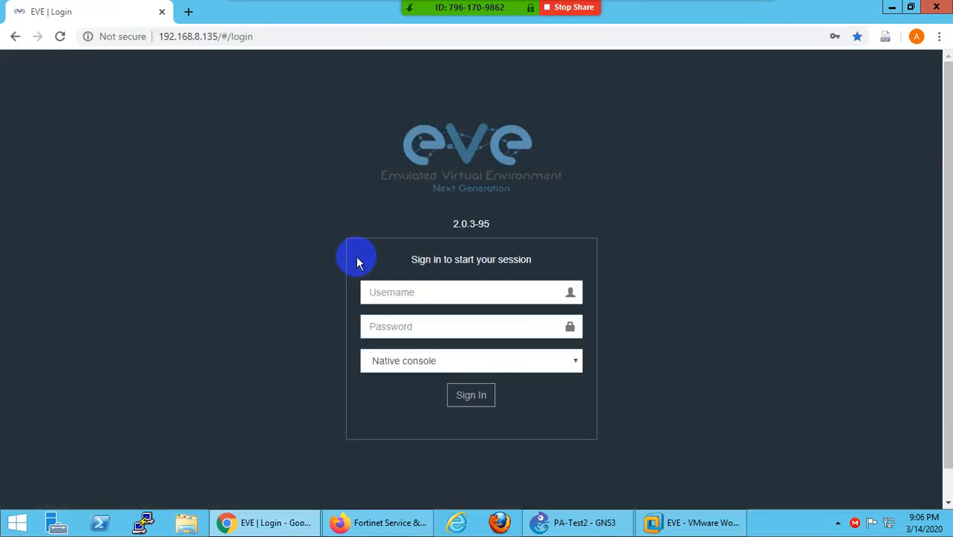
left_click(394, 292)
left_click(395, 324)
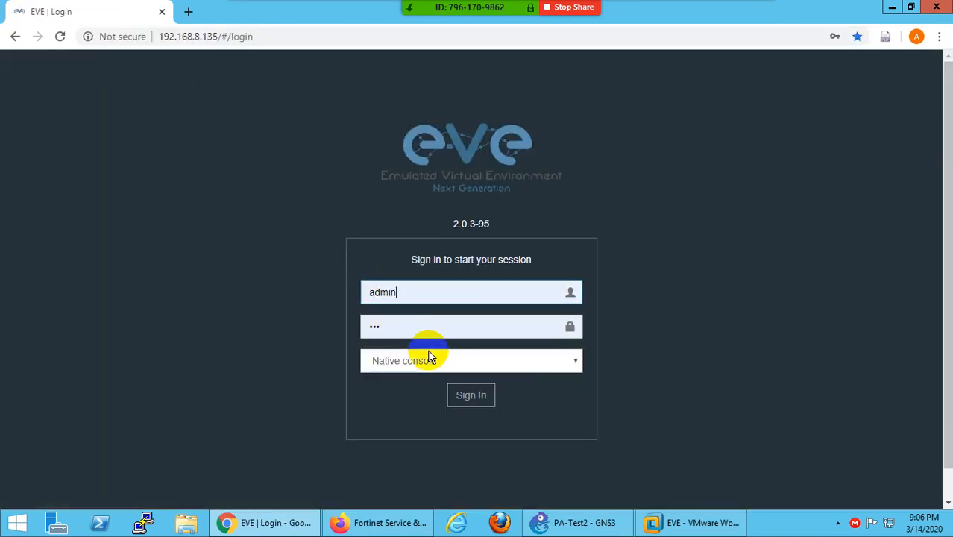
left_click(467, 396)
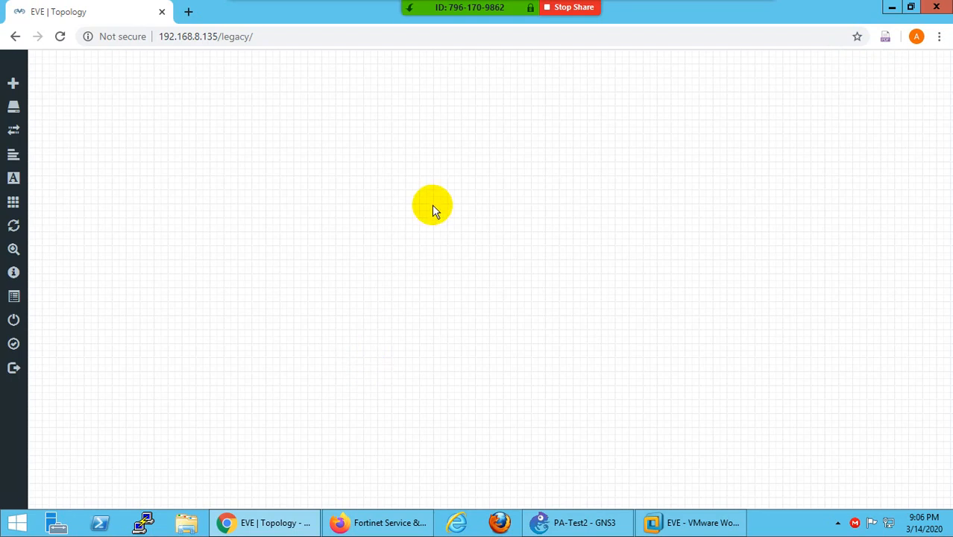
- Check the Fortinet FortiGate node's image list, finding only fortinet-FGT-v5-build1449, then cancel
right_click(434, 205)
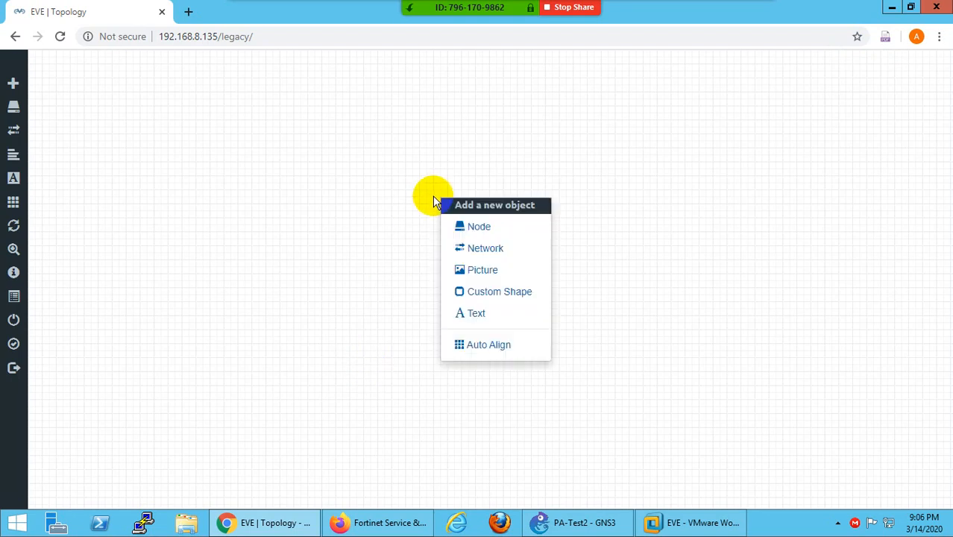
left_click(479, 229)
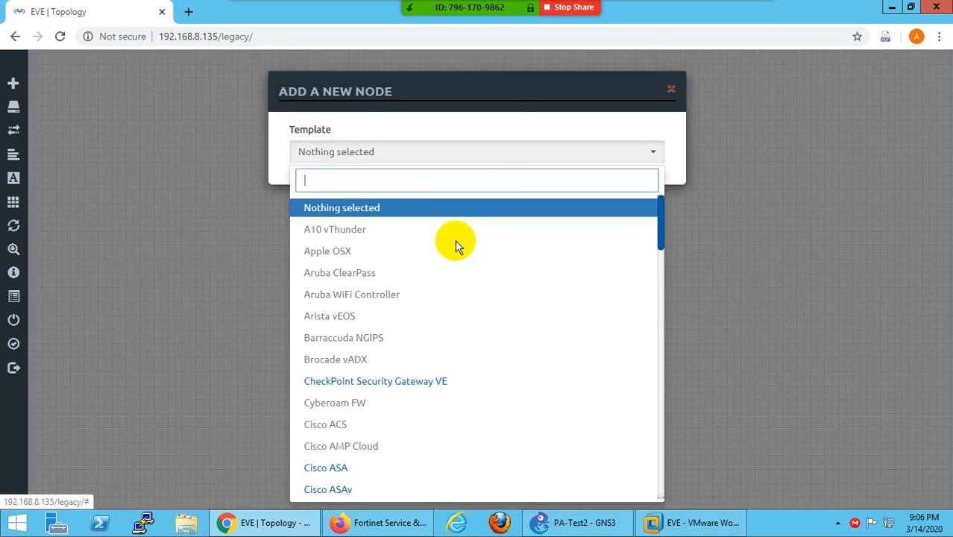
scroll(441, 328, "down", 2)
scroll(442, 328, "up", 2)
type("f")
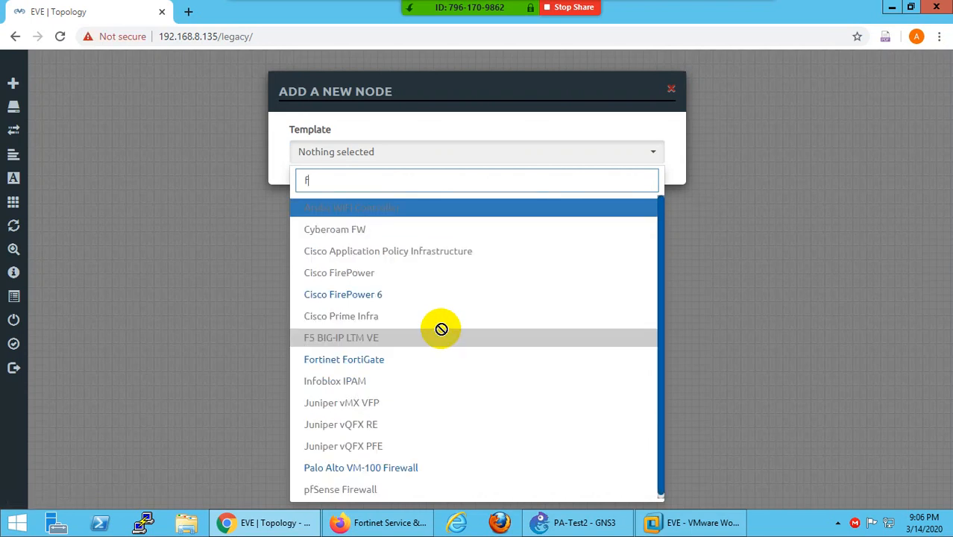
type("or")
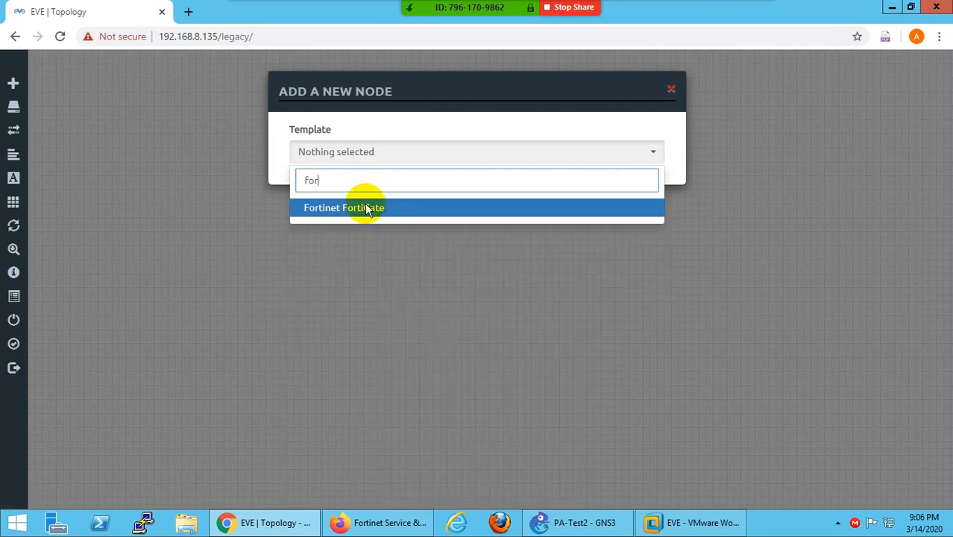
left_click(433, 209)
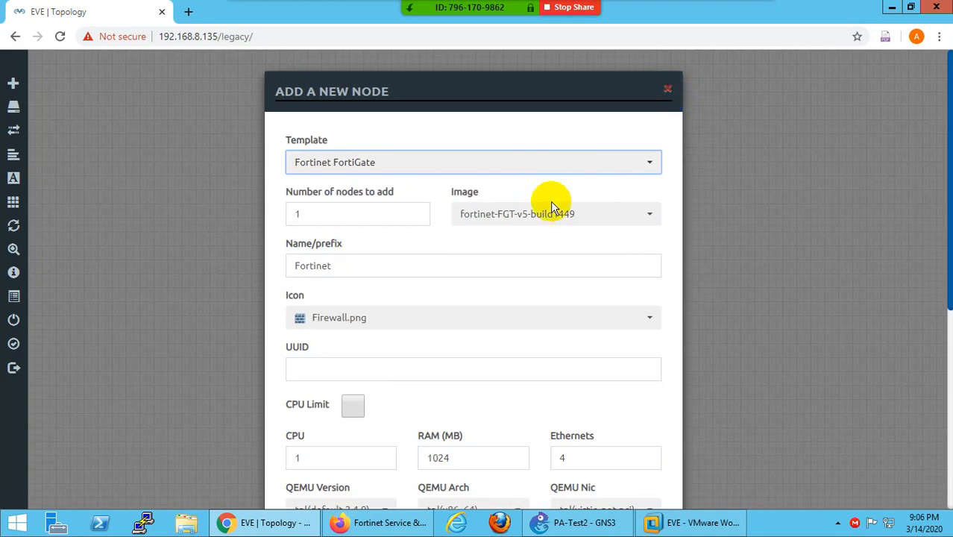
left_click(528, 221)
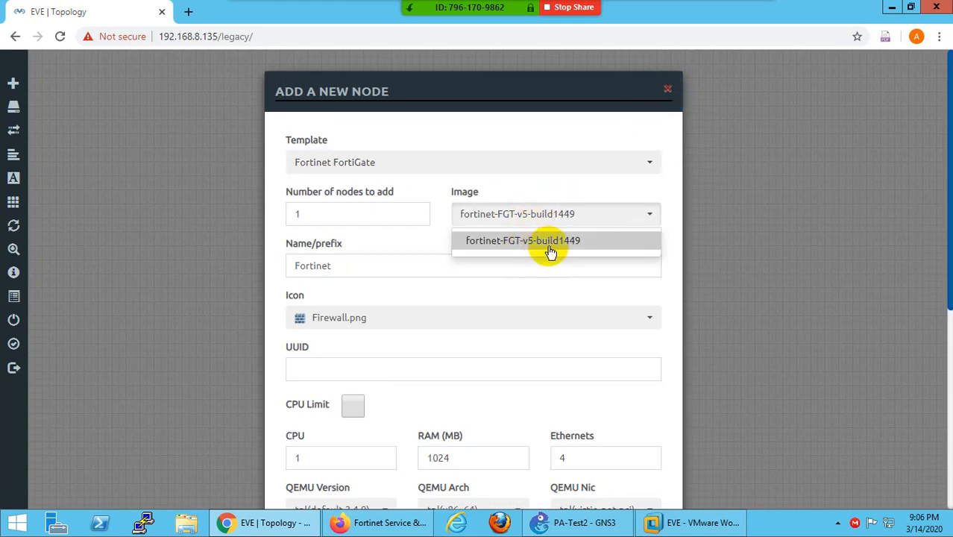
left_click(669, 91)
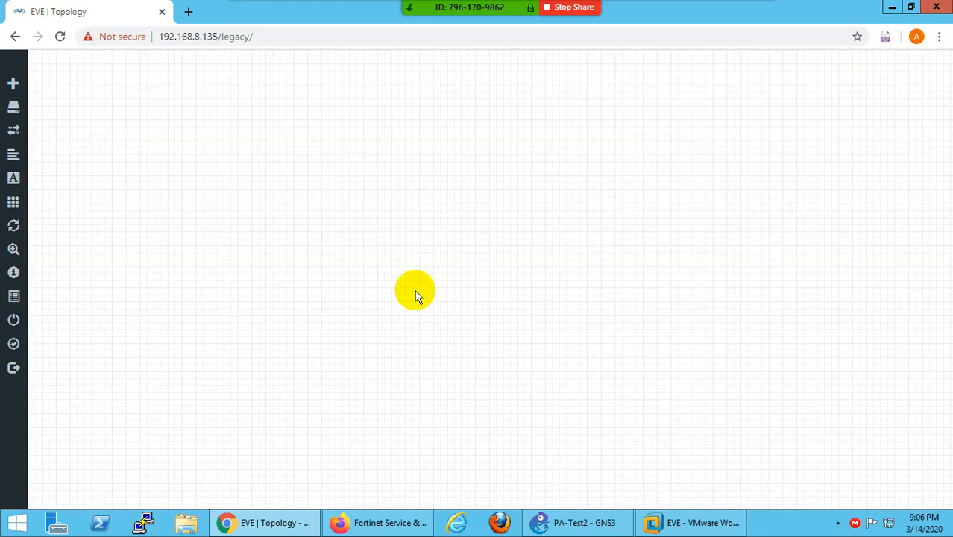
left_click(372, 521)
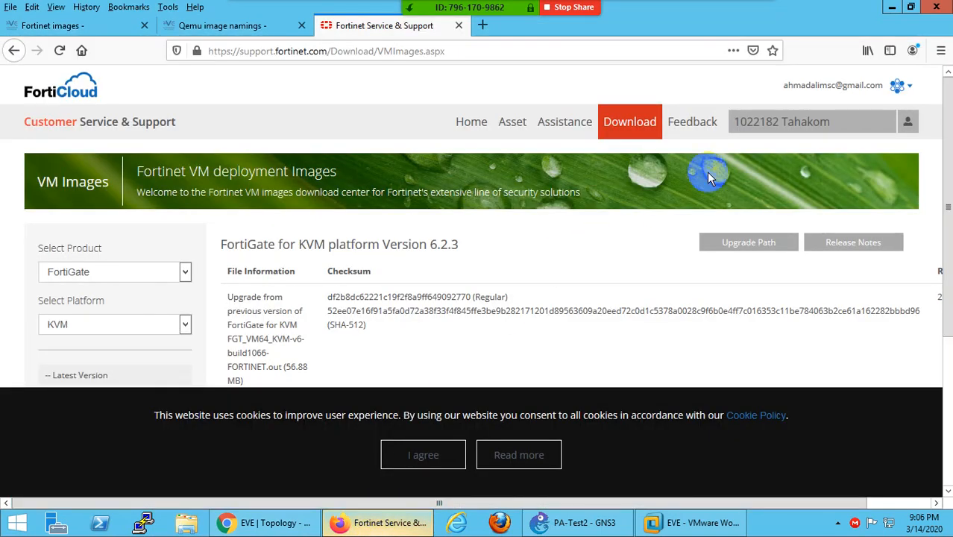
- In Download > VM Images, choose FortiGate for KVM, version 6.2.3
left_click(701, 135)
left_click(629, 122)
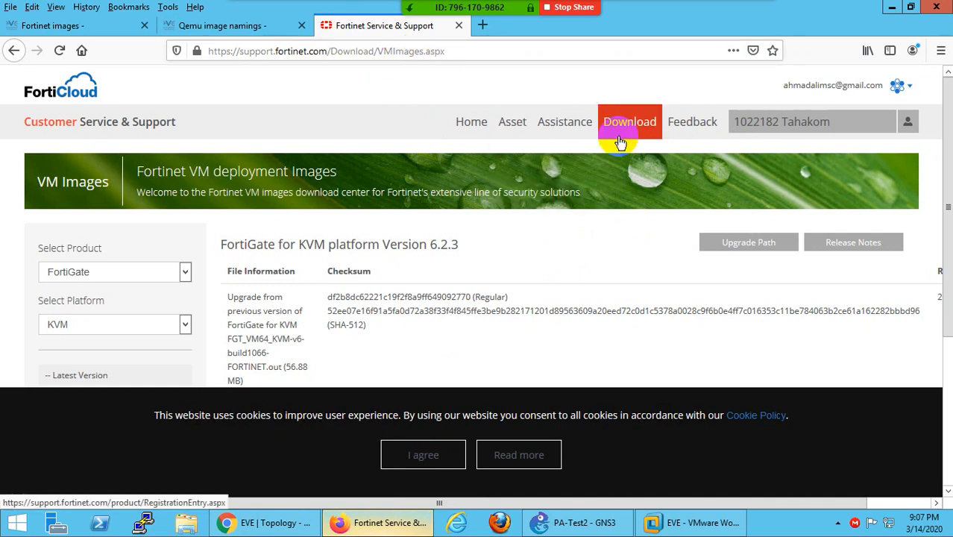
mouse_move(630, 134)
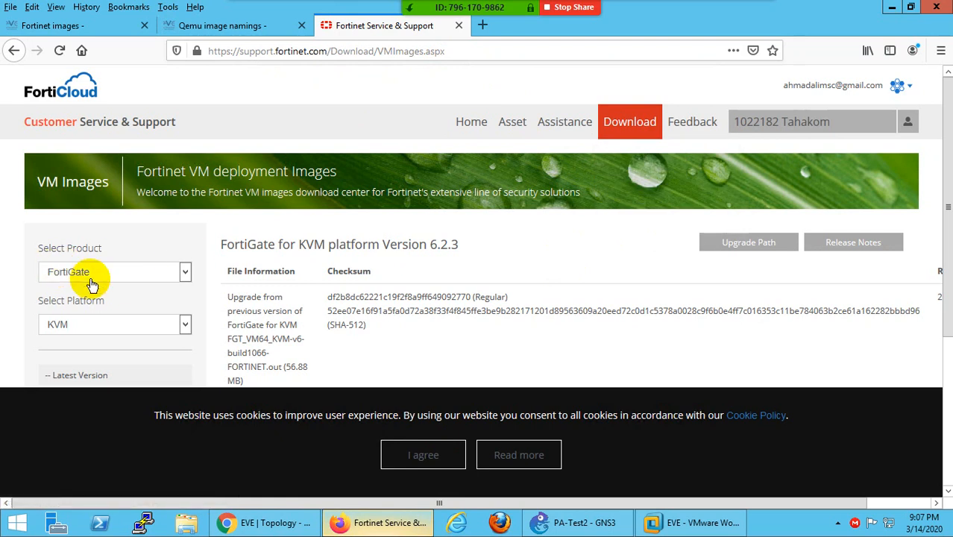
scroll(78, 287, "down", 2)
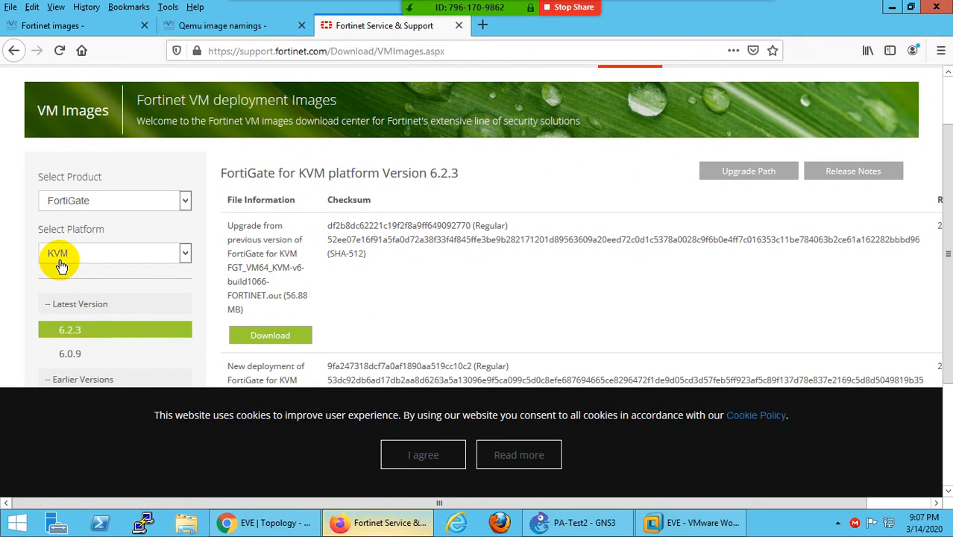
scroll(78, 289, "down", 4)
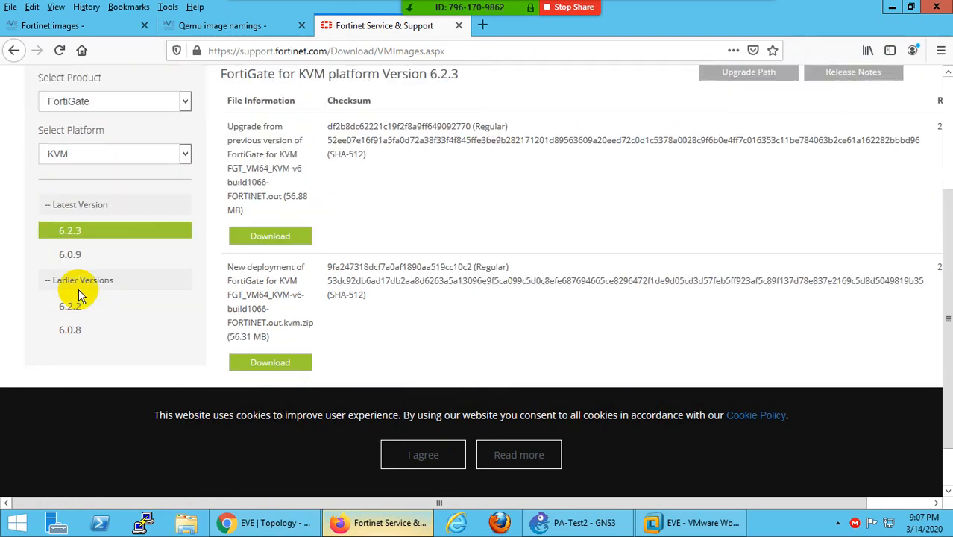
left_click(66, 191)
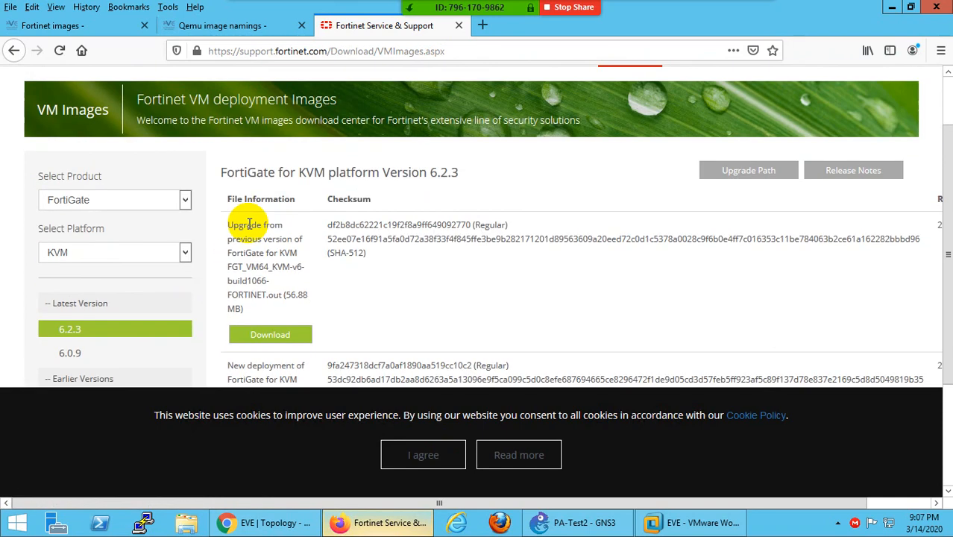
- Save the new-deployment file FGT_VM64_KVM-v6-build1066-FORTINET.out.kvm.zip
left_click_drag(283, 226, 234, 225)
scroll(254, 283, "down", 3)
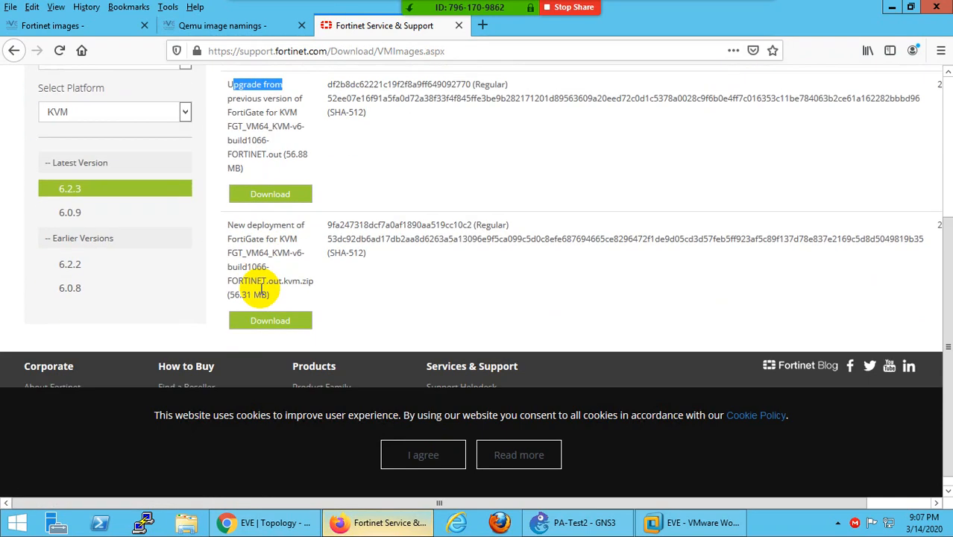
left_click_drag(307, 224, 220, 225)
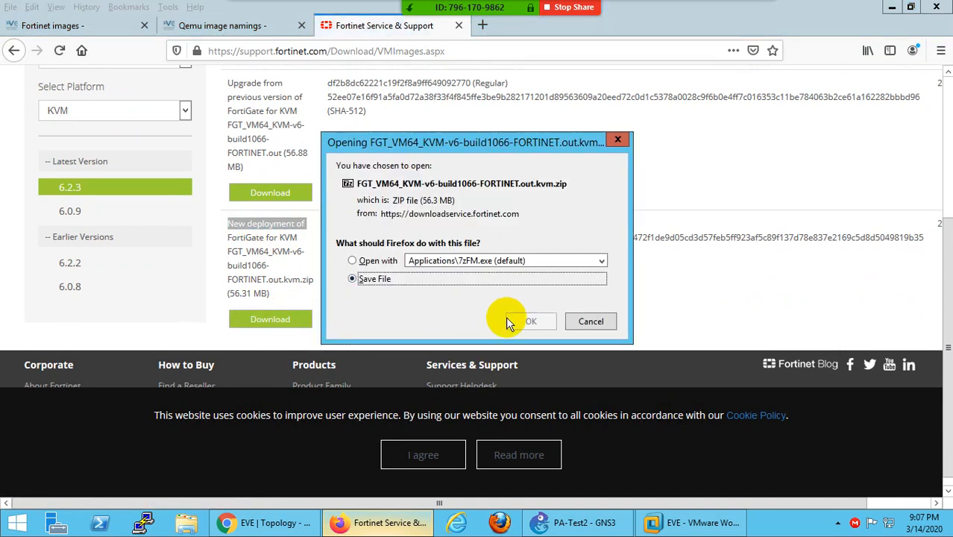
left_click(524, 320)
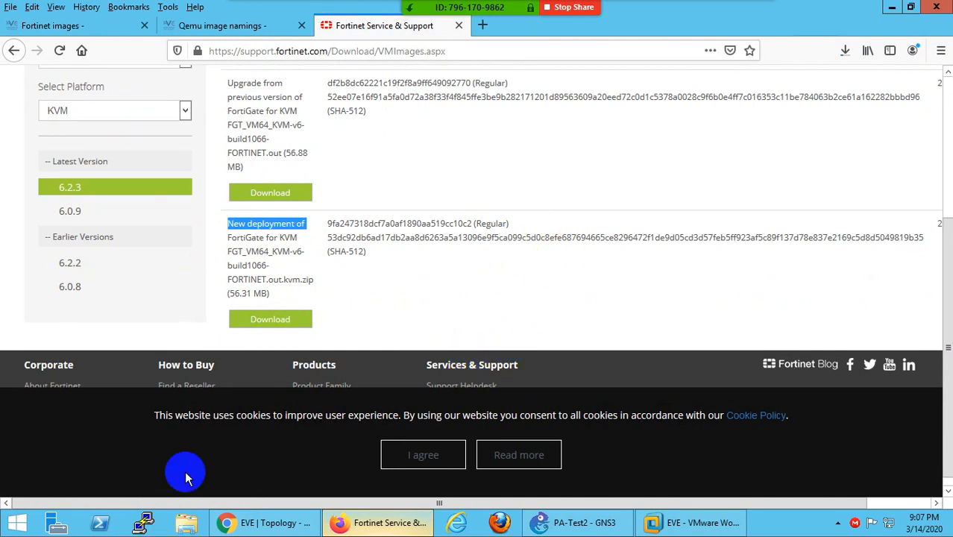
left_click(18, 523)
- Launch WinSCP, dismiss the update notice, and log in to the saved EVE-NG site over SFTP
type("winSCP")
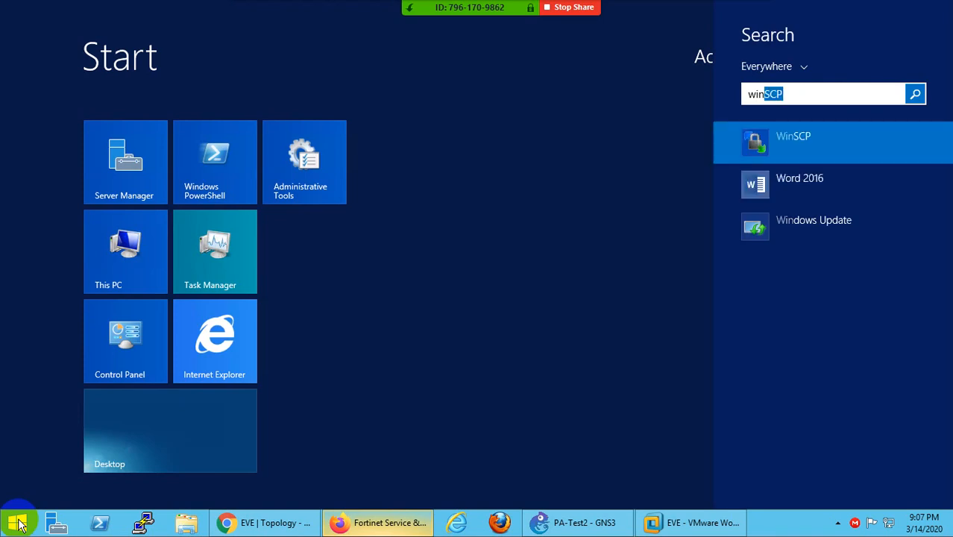
left_click(19, 523)
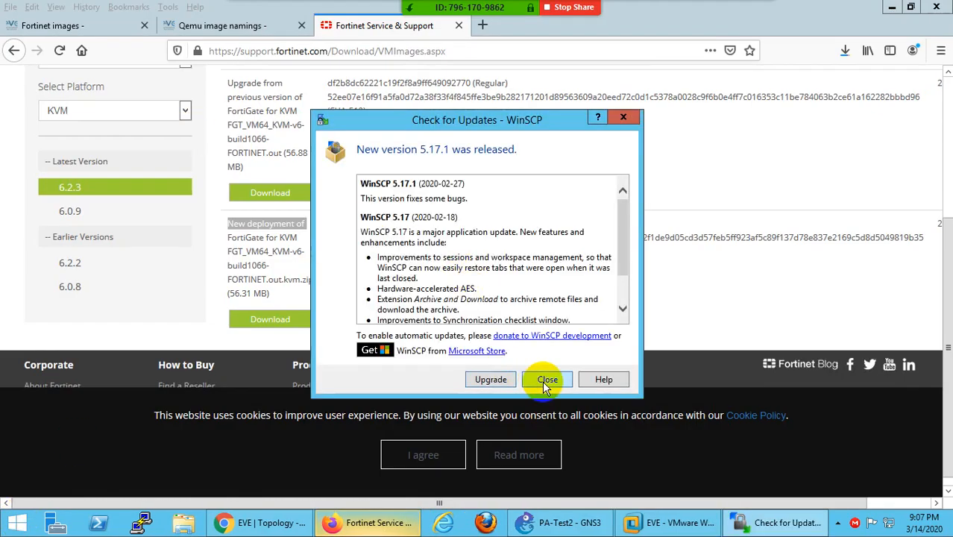
left_click(547, 380)
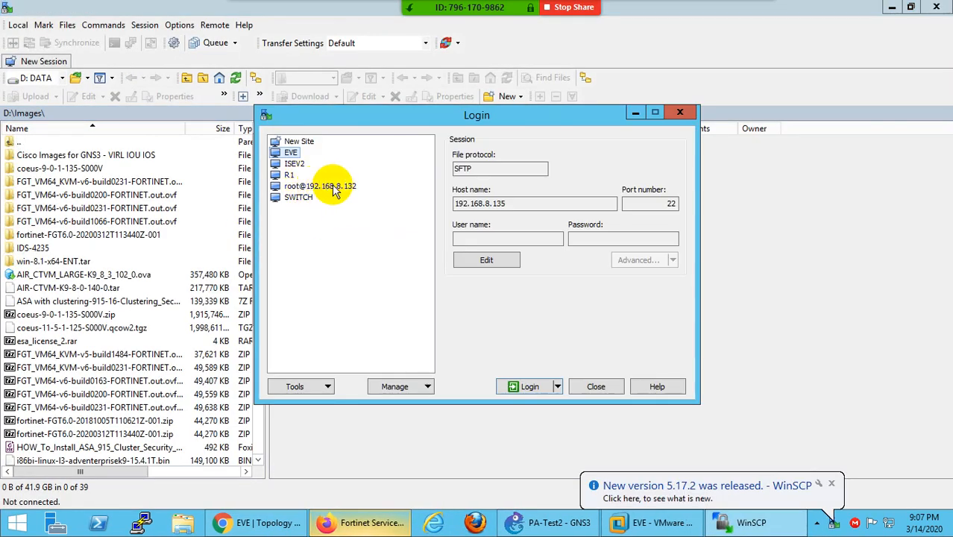
left_click(337, 188)
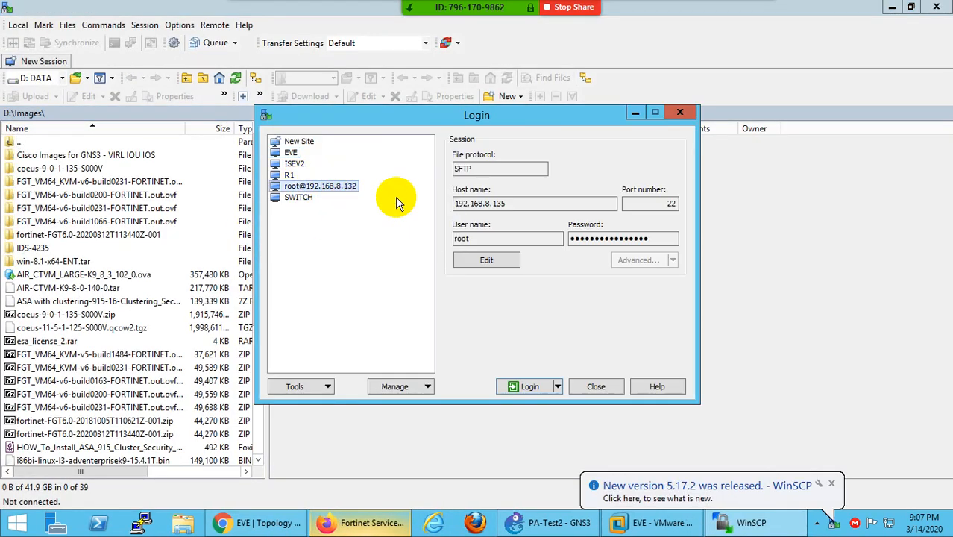
left_click(477, 238)
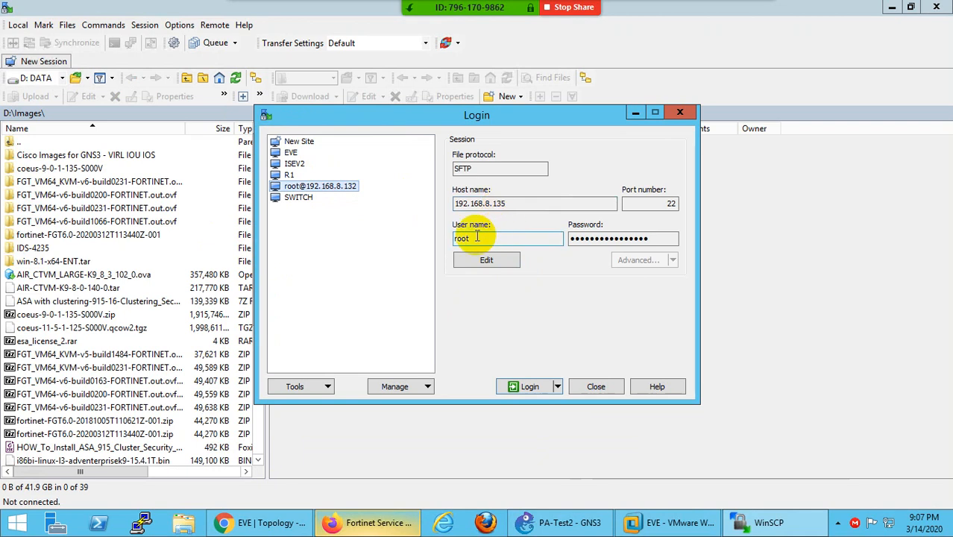
left_click(588, 239)
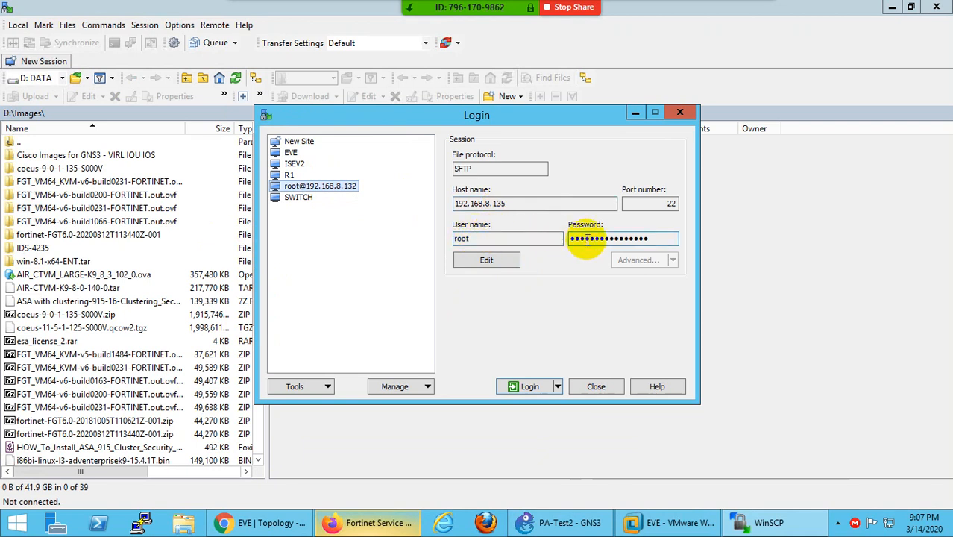
left_click(473, 169)
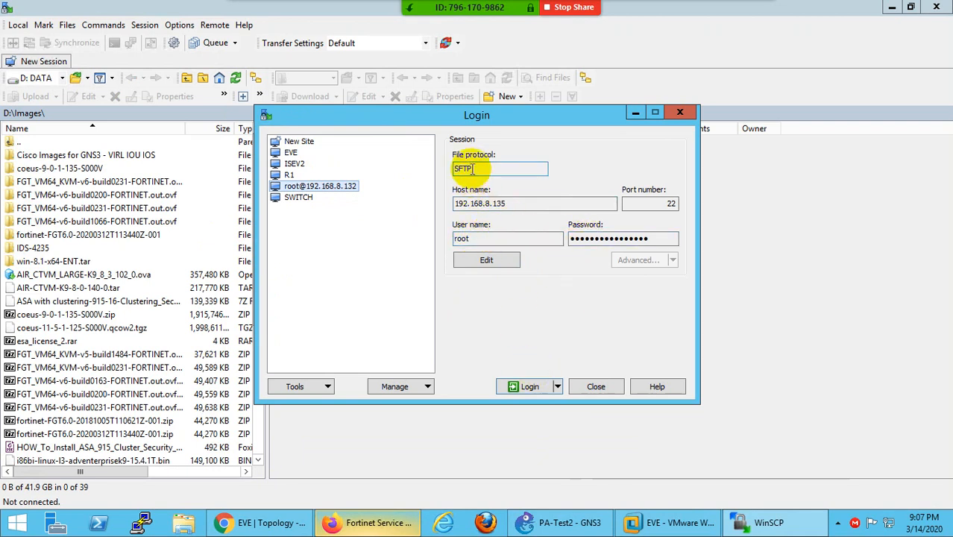
left_click(524, 387)
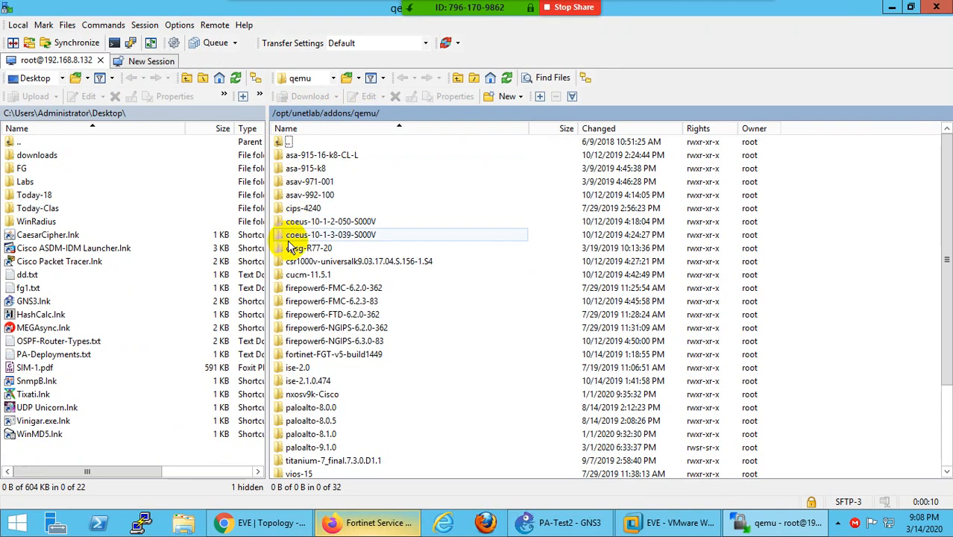
- Browse the server's qemu folders and select fortinet-FGT-v5-build1449
scroll(321, 329, "down", 3)
scroll(339, 380, "up", 3)
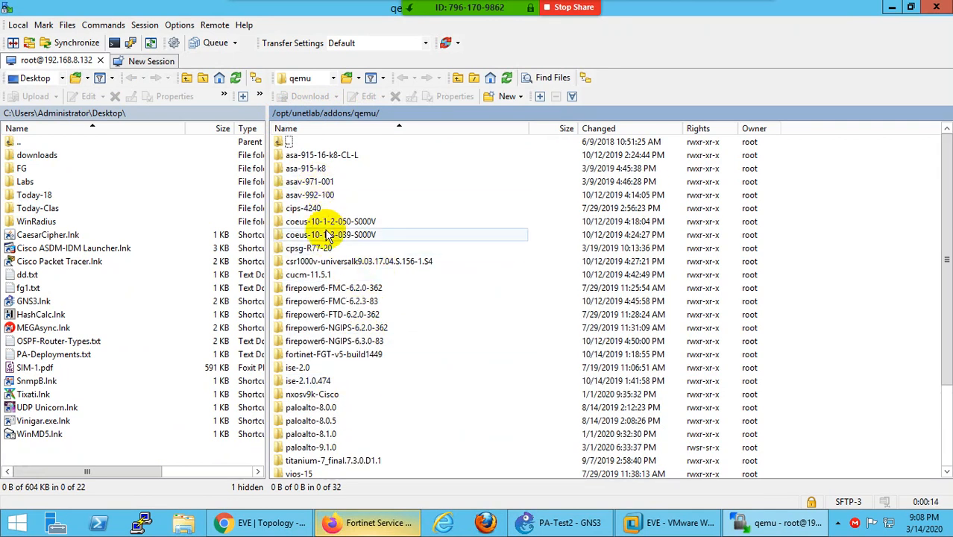
scroll(347, 253, "down", 2)
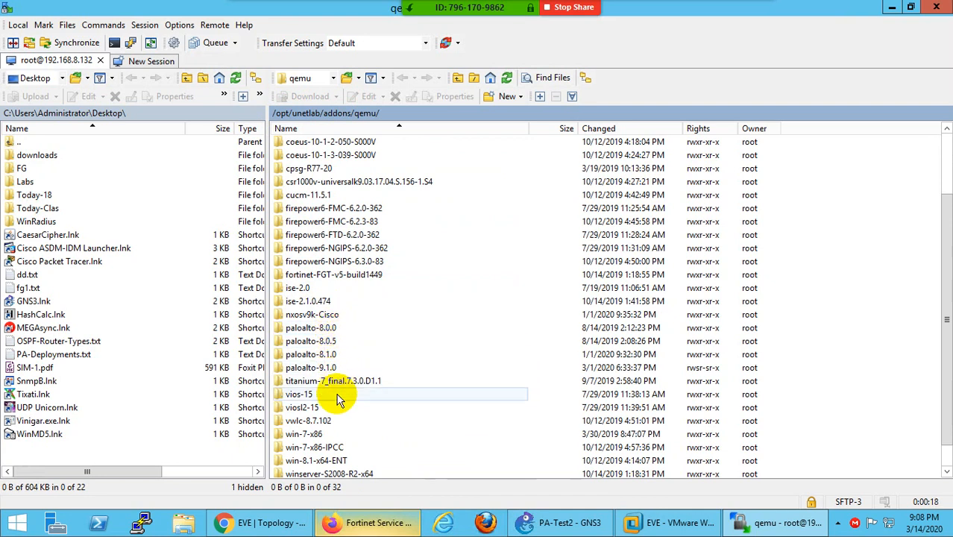
scroll(336, 448, "down", 1)
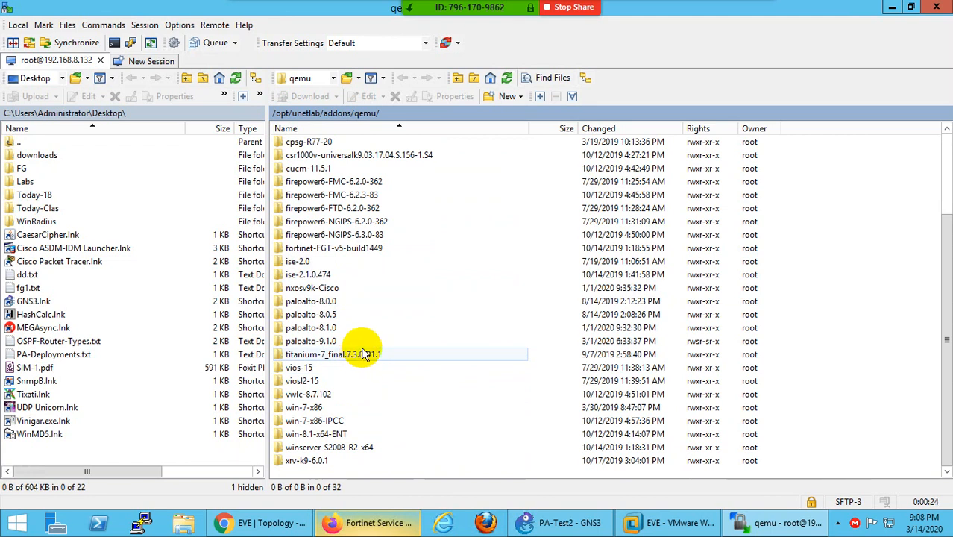
left_click(362, 249)
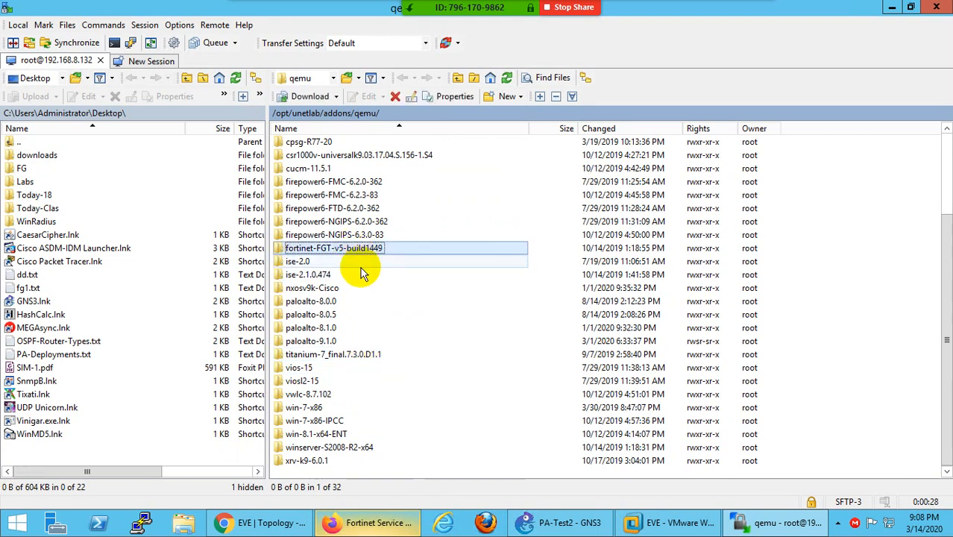
- Bring the Fortinet VM Images download page back to the front
left_click(269, 525)
left_click(268, 525)
left_click(368, 522)
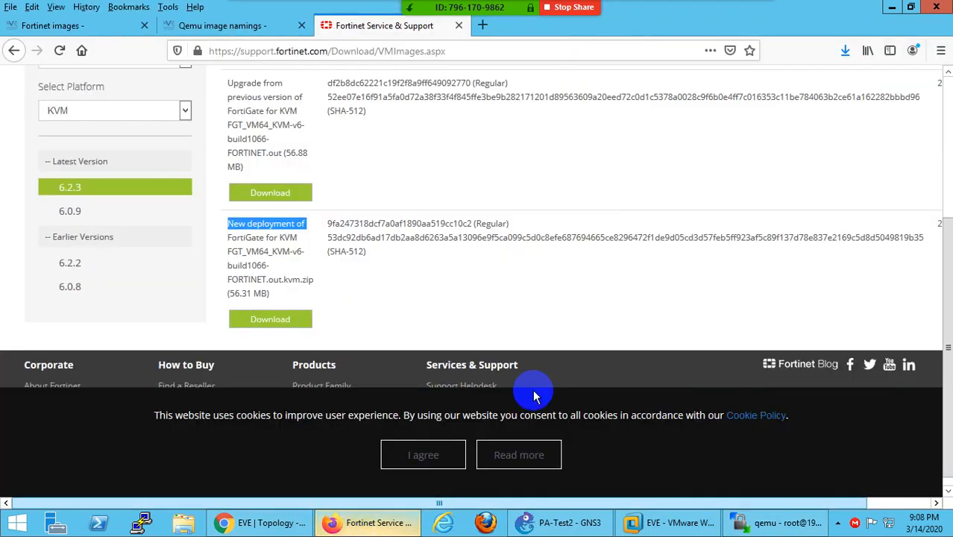
- Open the downloaded zip's folder and extract it to its own folder with 7-Zip
left_click(842, 52)
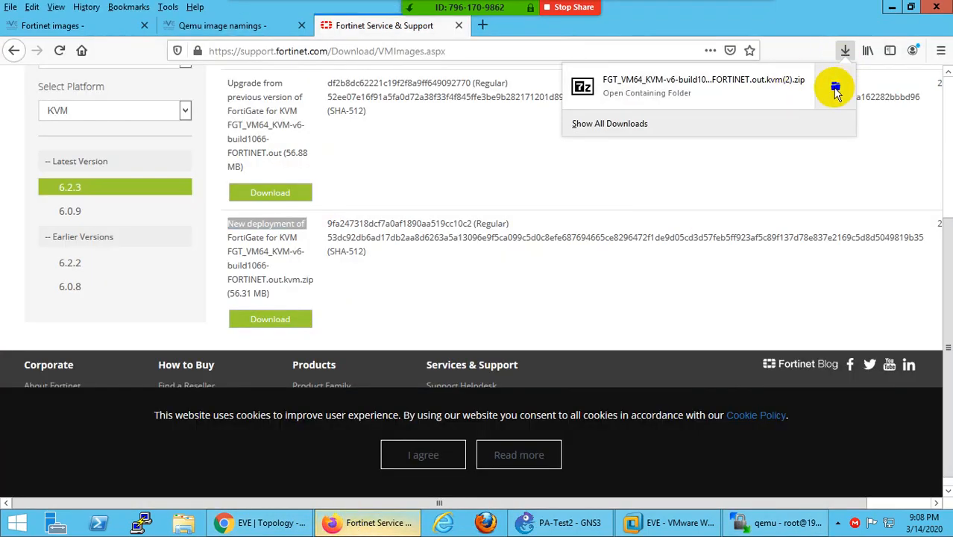
left_click(834, 84)
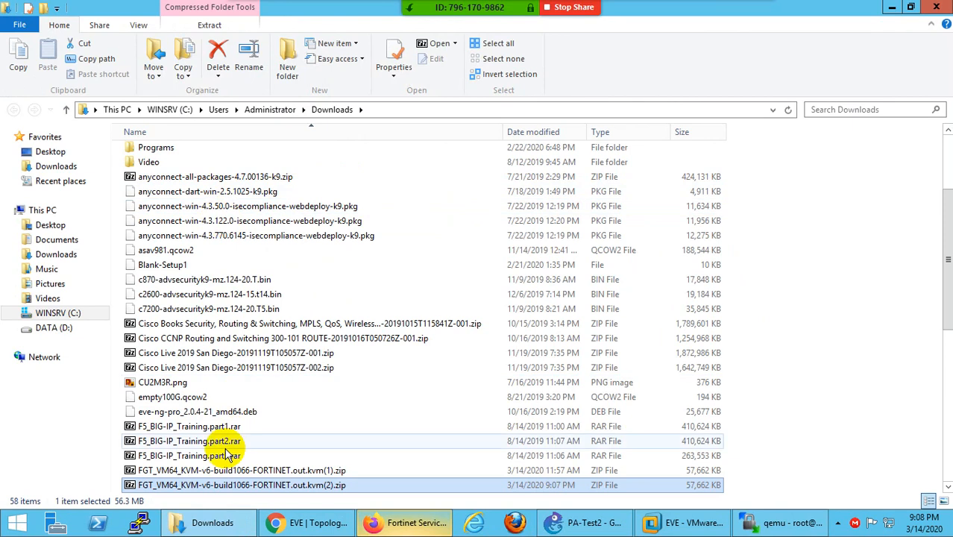
right_click(208, 484)
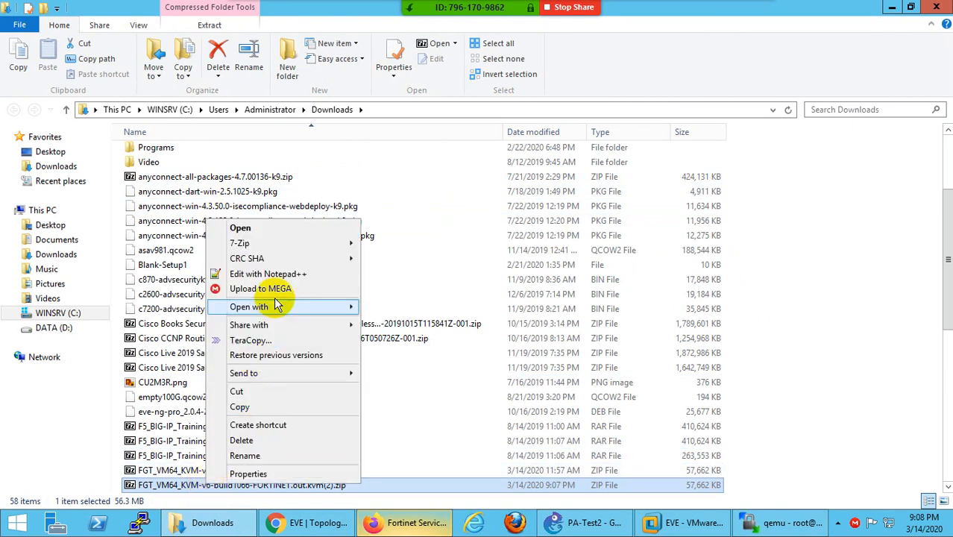
mouse_move(329, 241)
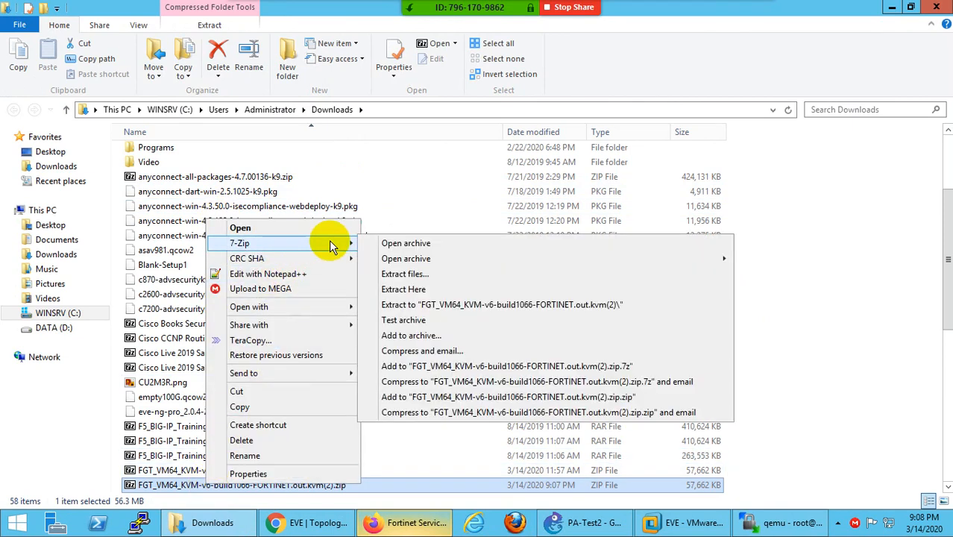
left_click(403, 302)
- Sort Downloads by date and open the extracted folder to find fortios.qcow2
scroll(313, 287, "down", 5)
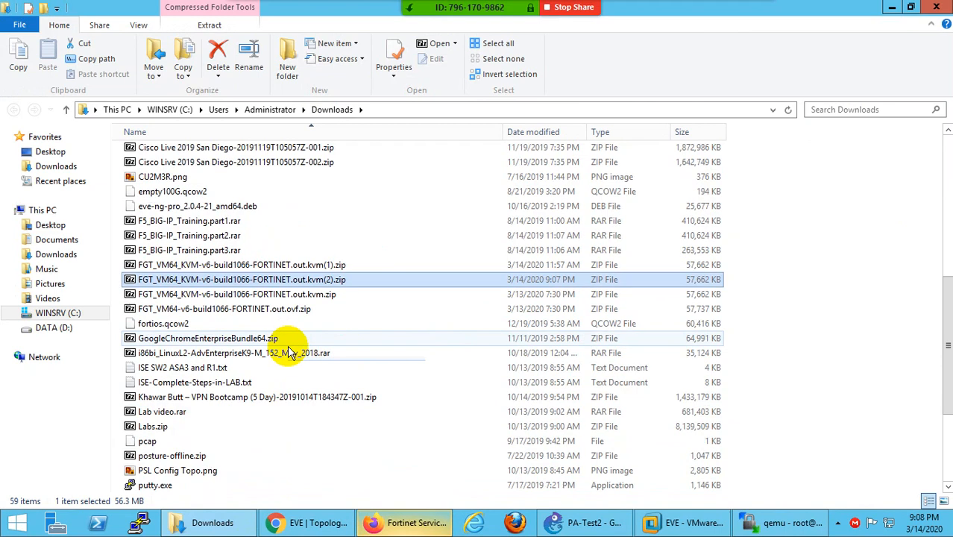
scroll(277, 372, "down", 3)
scroll(244, 350, "up", 8)
scroll(240, 287, "up", 3)
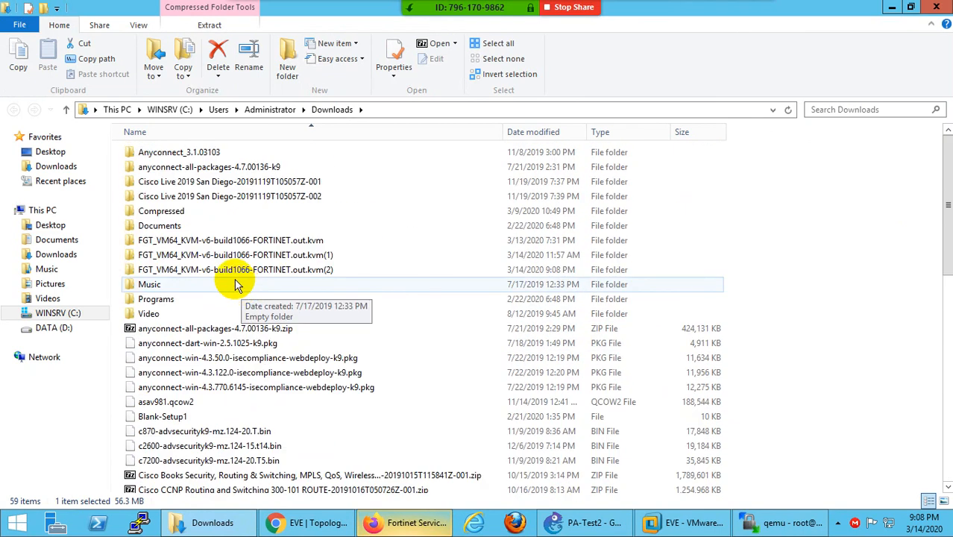
left_click(527, 132)
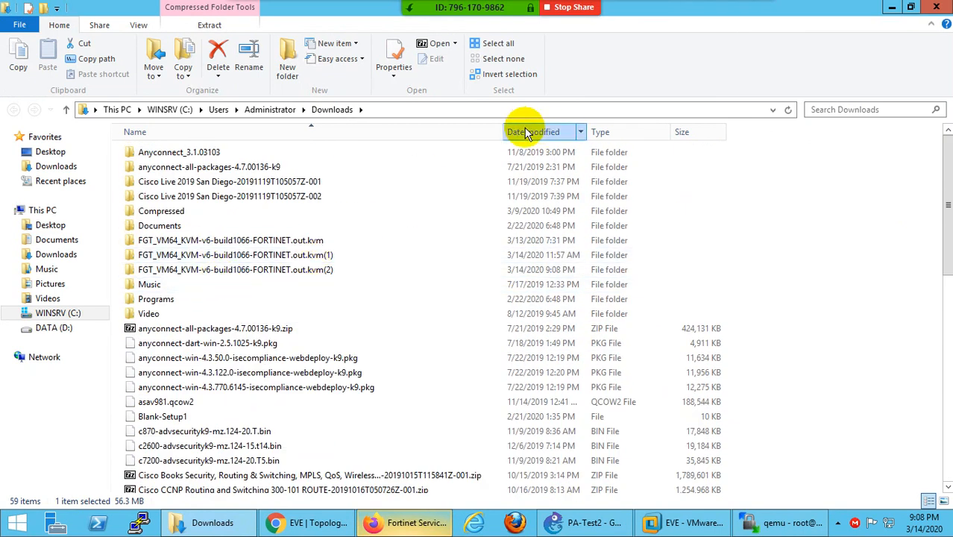
scroll(388, 244, "down", 10)
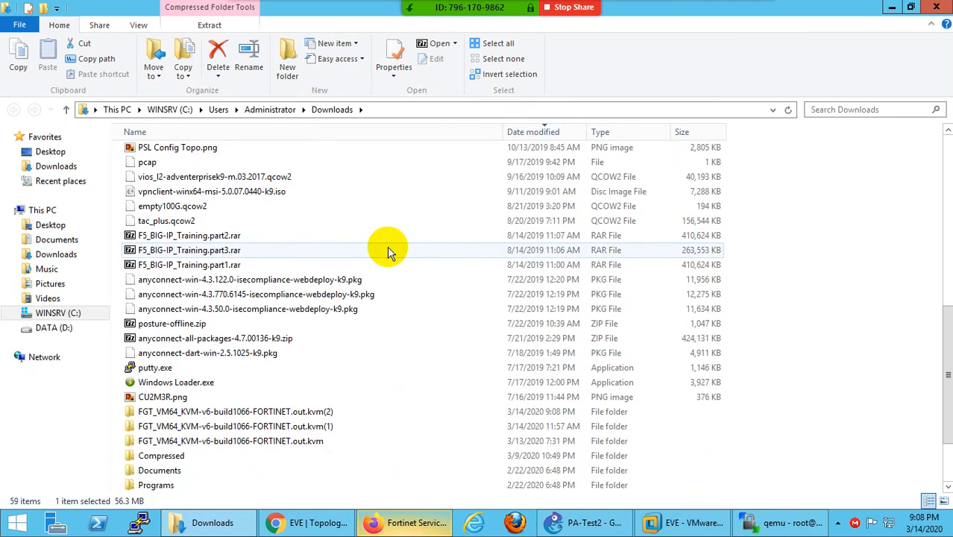
double_click(241, 323)
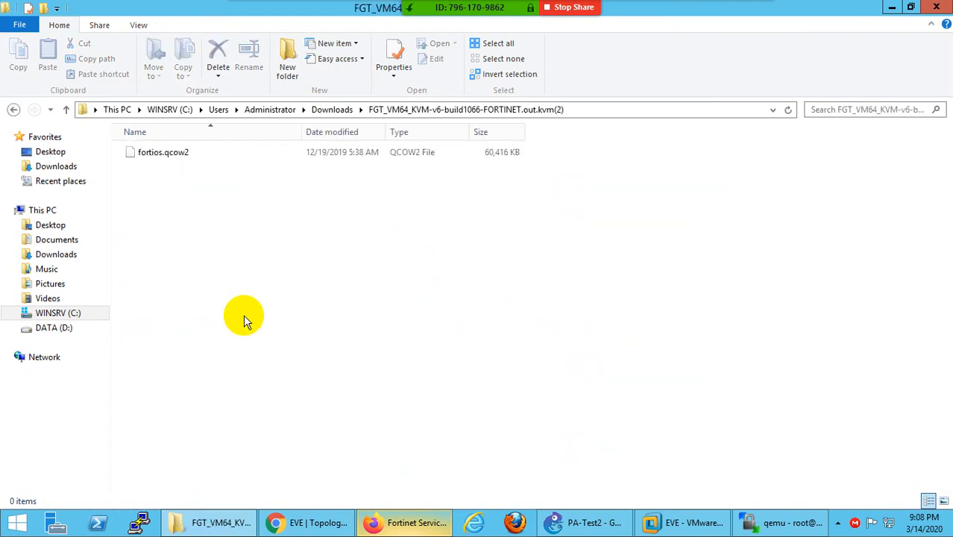
left_click(142, 154)
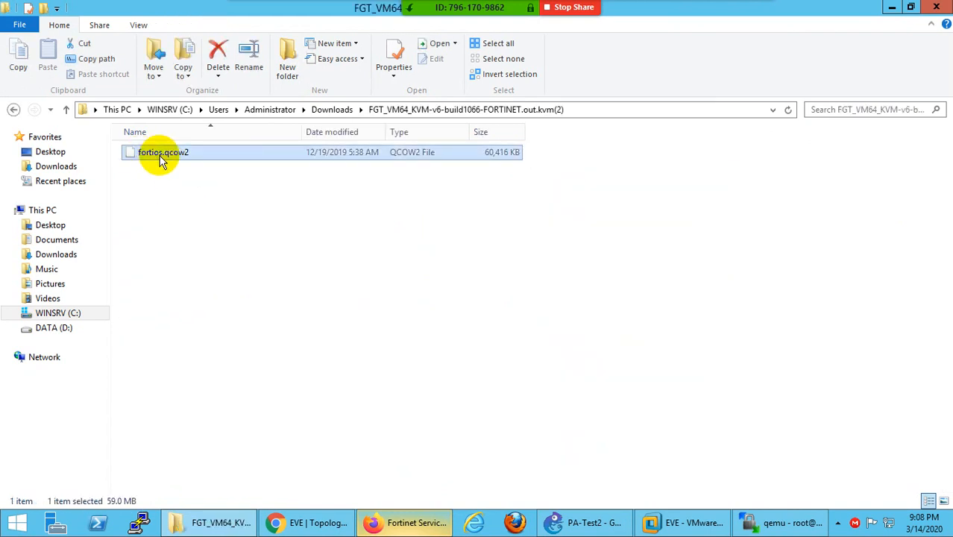
left_click(329, 109)
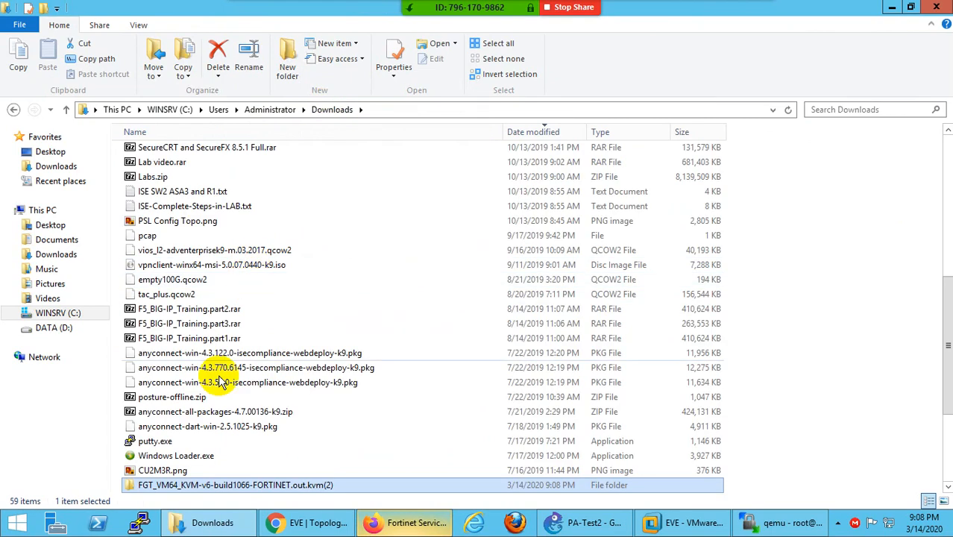
- Cut the extracted FGT_VM64_KVM folder from Downloads and close File Explorer
right_click(194, 484)
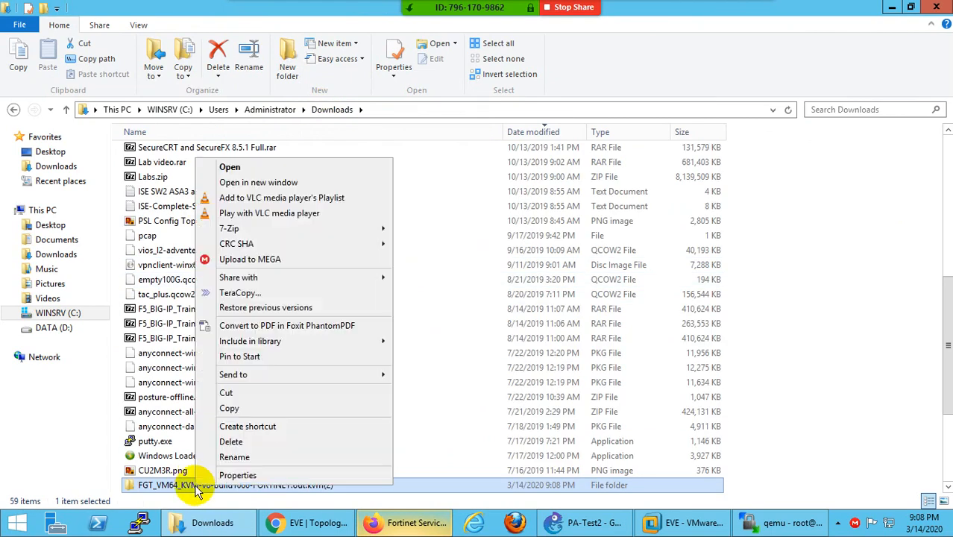
left_click(241, 397)
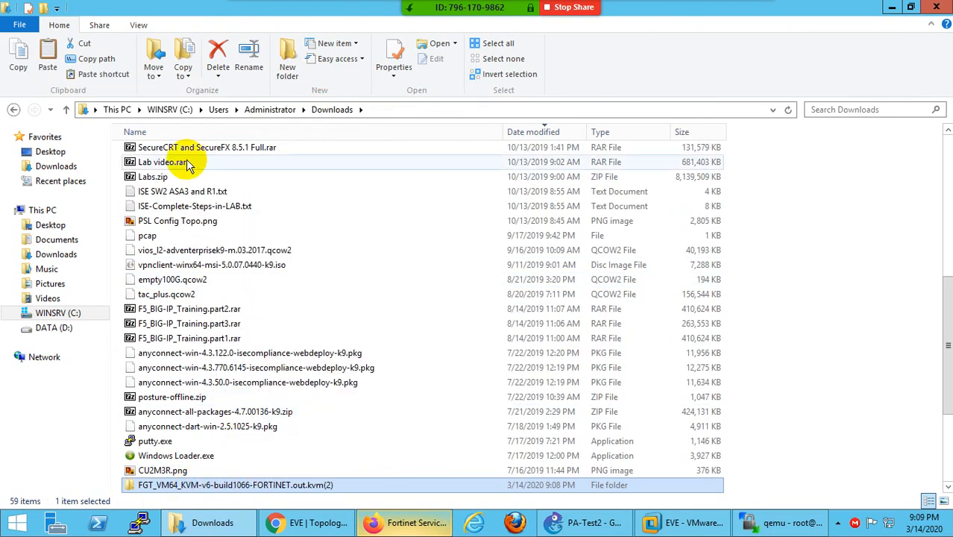
left_click(47, 151)
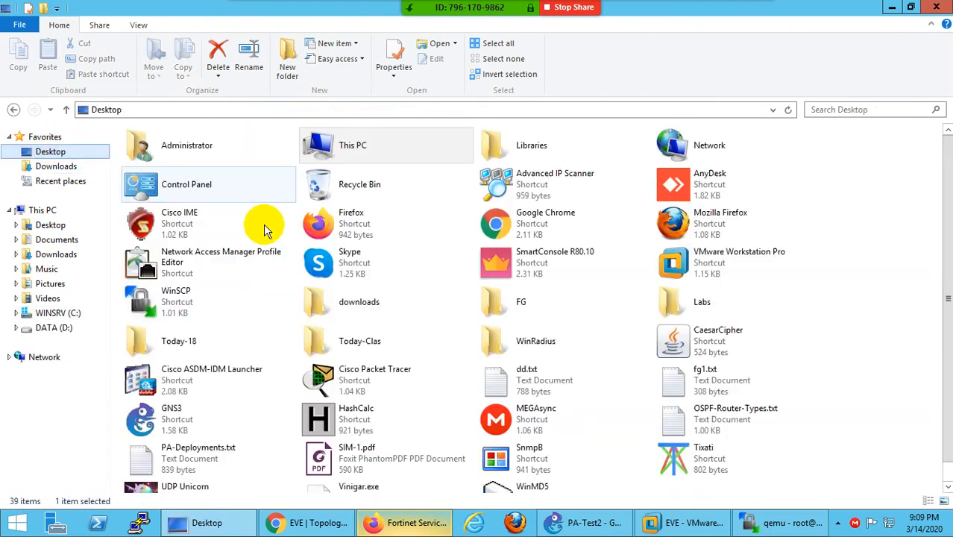
left_click(937, 6)
- Refresh the desktop and paste the FortiGate image folder onto it
key("super+d")
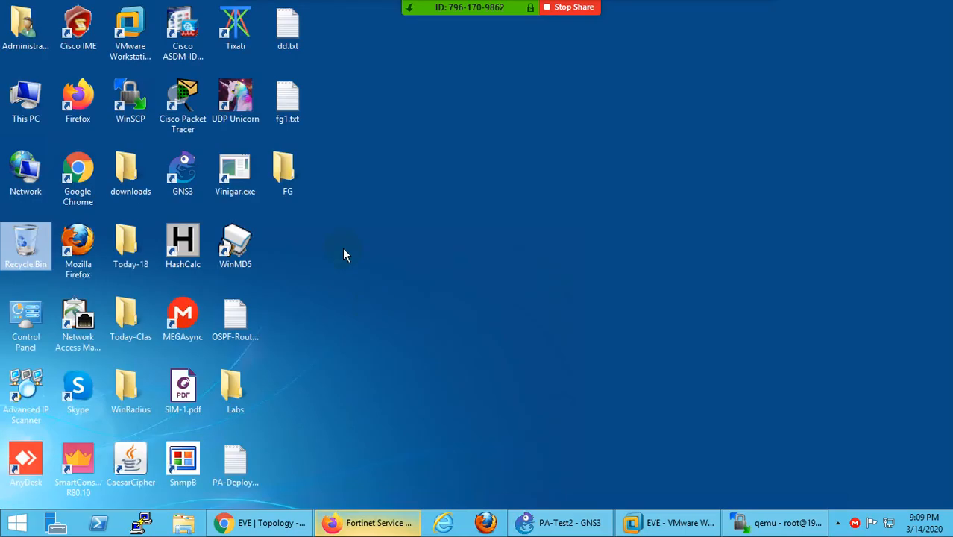
right_click(310, 229)
left_click(328, 267)
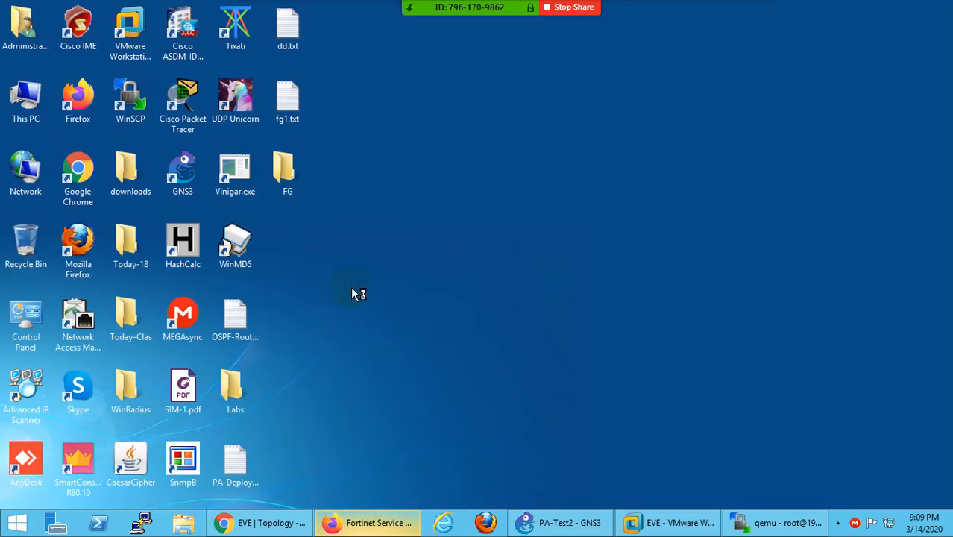
key("ctrl+v")
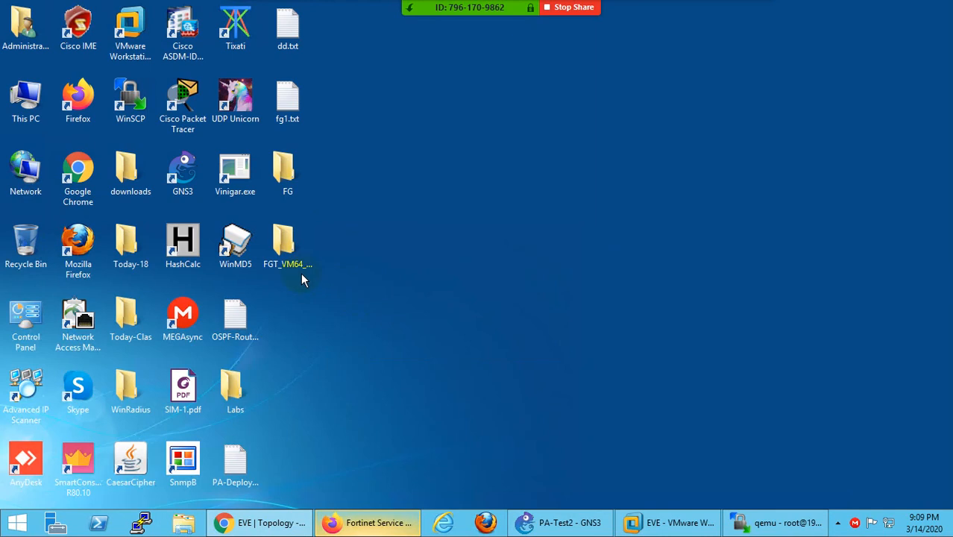
left_click(302, 253)
mouse_move(305, 273)
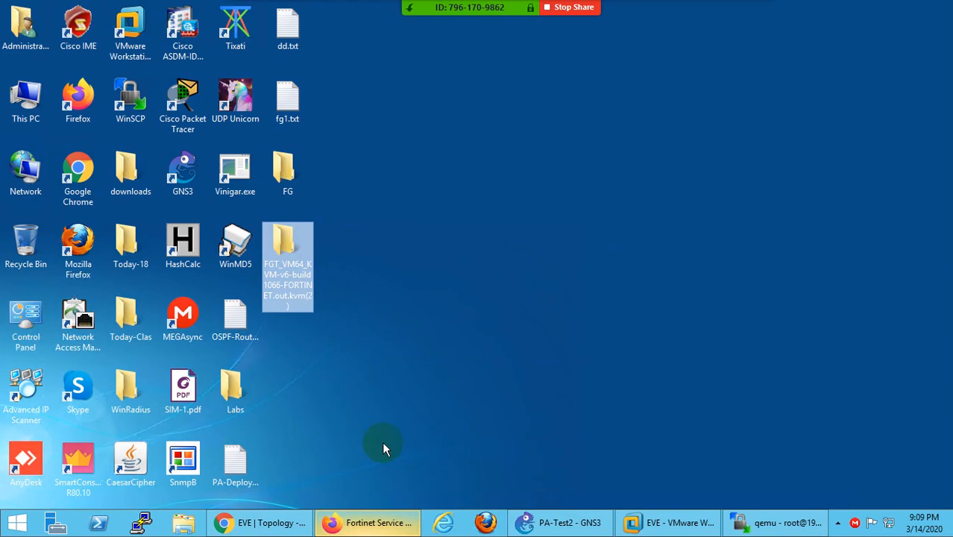
left_click(749, 524)
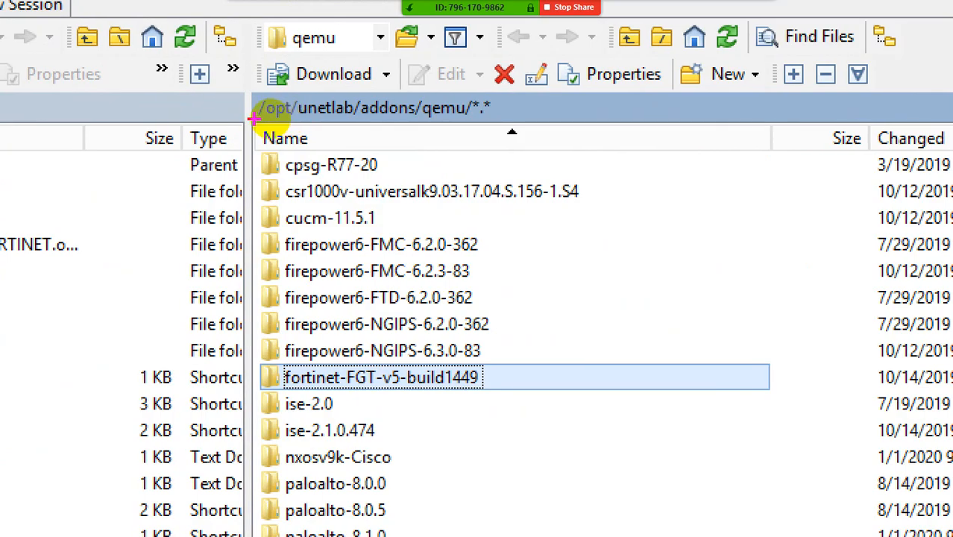
- Open the FGT_VM64_KVM-v6-build1066 folder in WinSCP's local pane to show fortios.qcow2
mouse_move(254, 118)
left_mouse_down()
mouse_move(382, 120)
mouse_move(249, 107)
mouse_move(272, 118)
left_mouse_up()
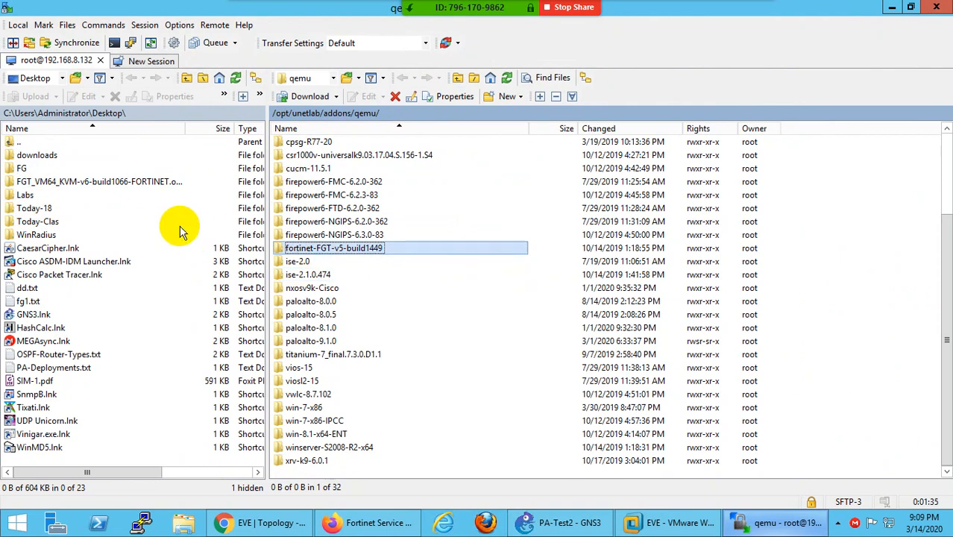
double_click(46, 182)
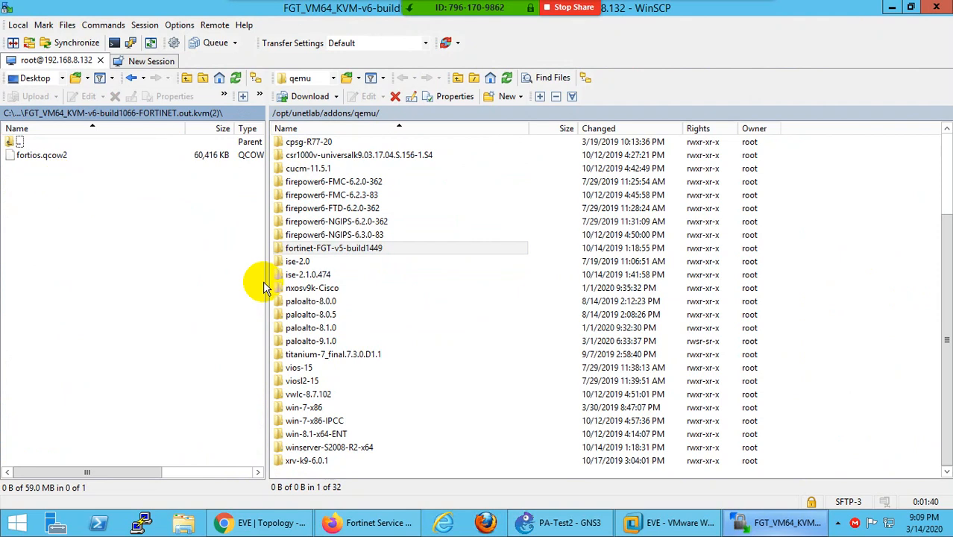
- On EVE-NG's Qemu image namings page, highlight the fortinet- prefix and virtioa disk name
left_click(375, 526)
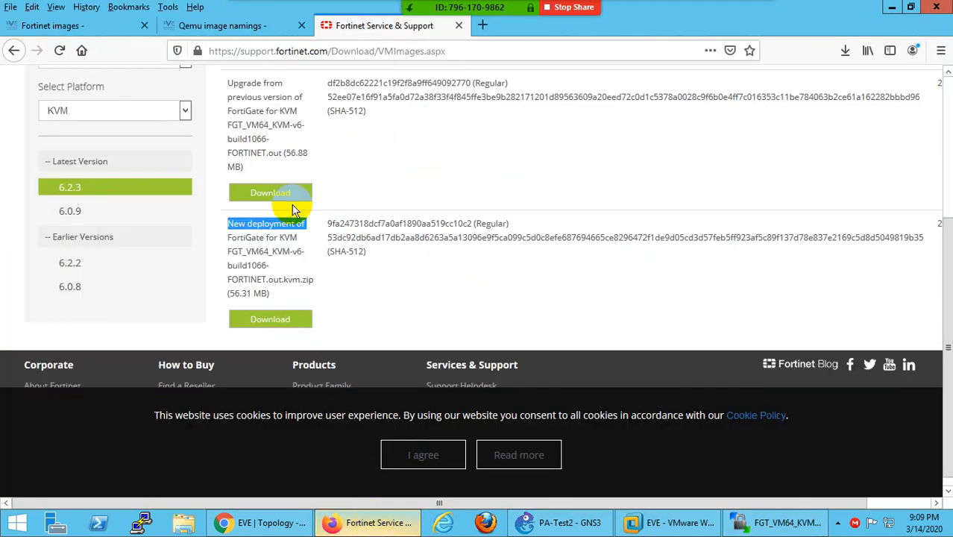
left_click(226, 32)
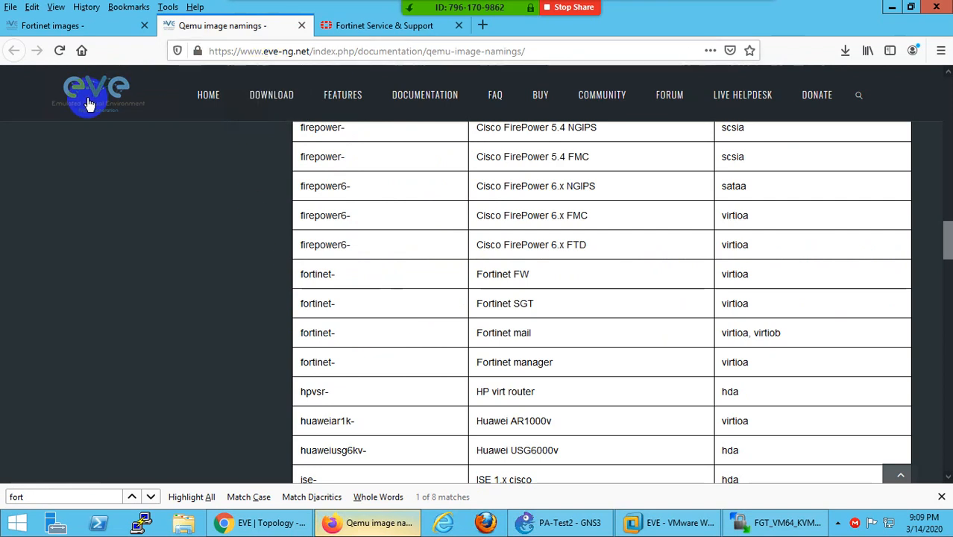
double_click(314, 332)
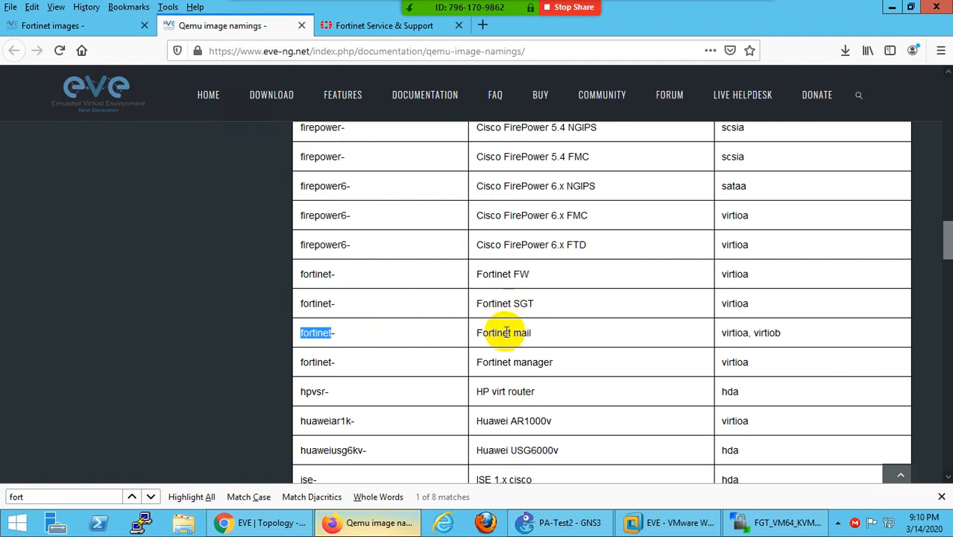
double_click(734, 304)
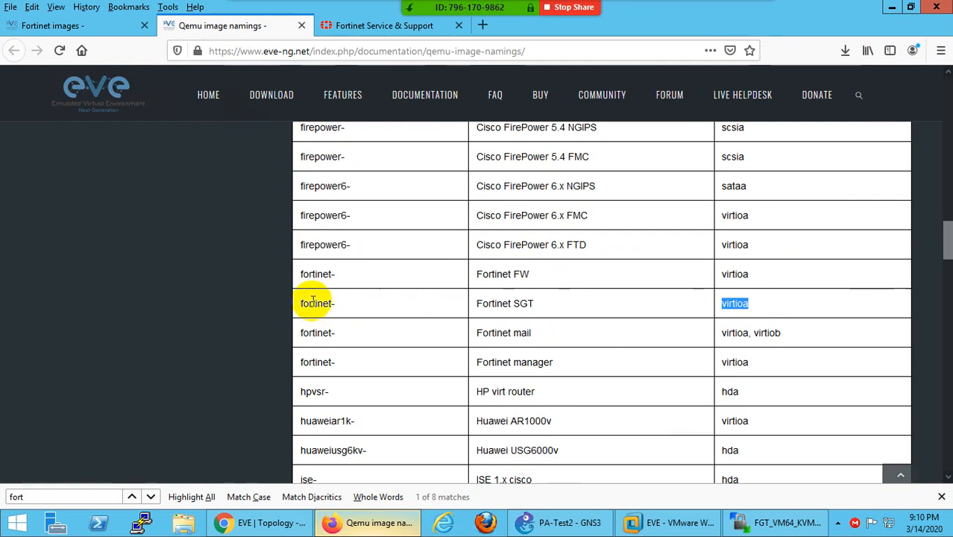
- Copy 'fortinet-firewall6.2.2' from the install guide's 'Create a directory' step, then return to WinSCP
mouse_move(687, 6)
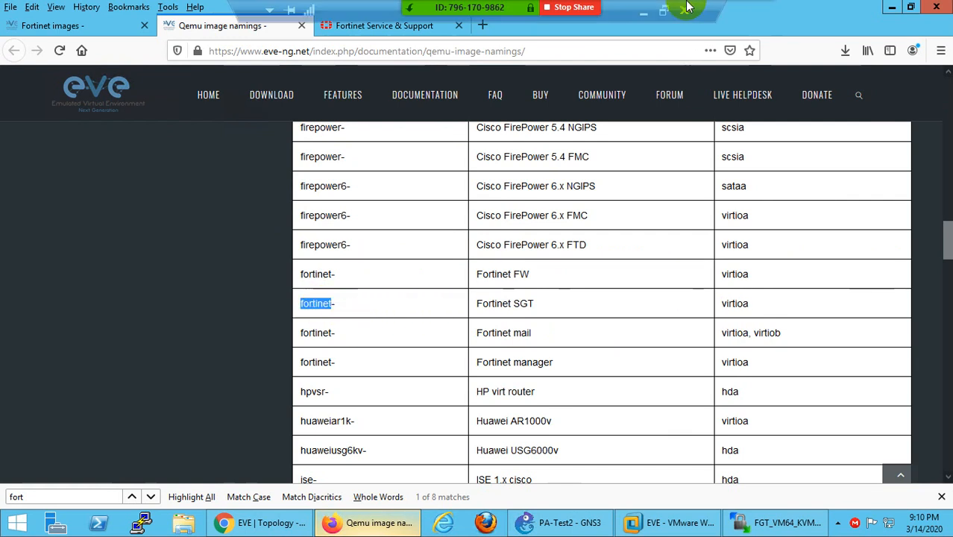
left_click(642, 16)
scroll(458, 375, "down", 10)
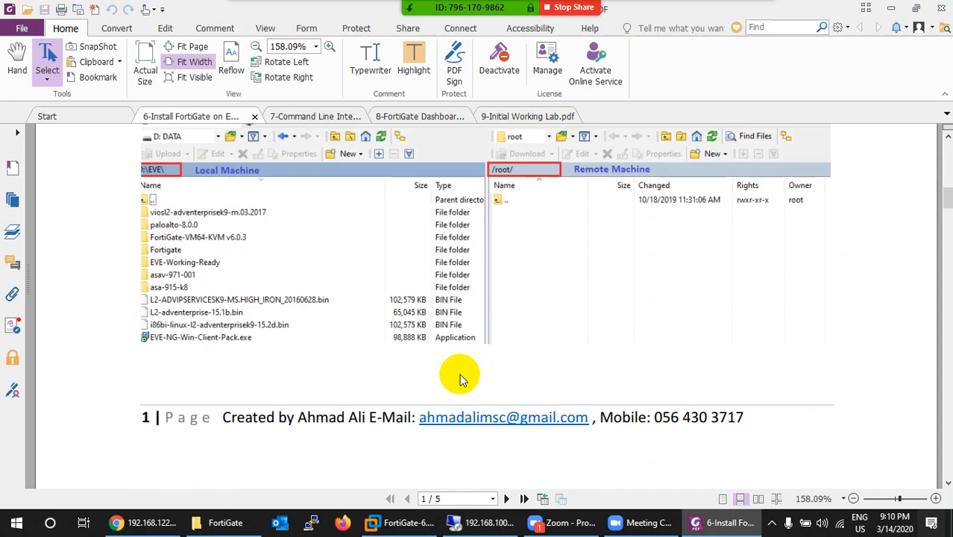
scroll(440, 182, "down", 8)
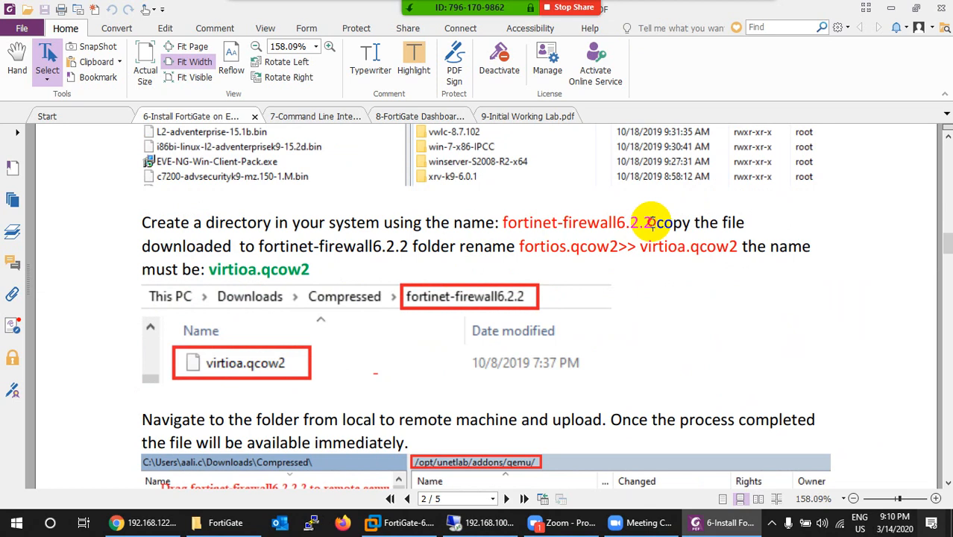
left_click_drag(651, 224, 506, 222)
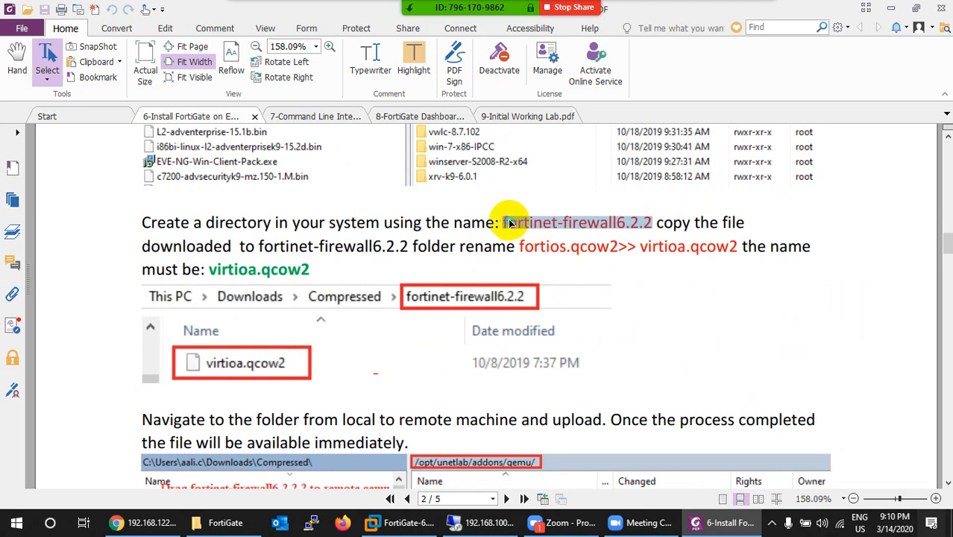
right_click(511, 223)
left_click(544, 226)
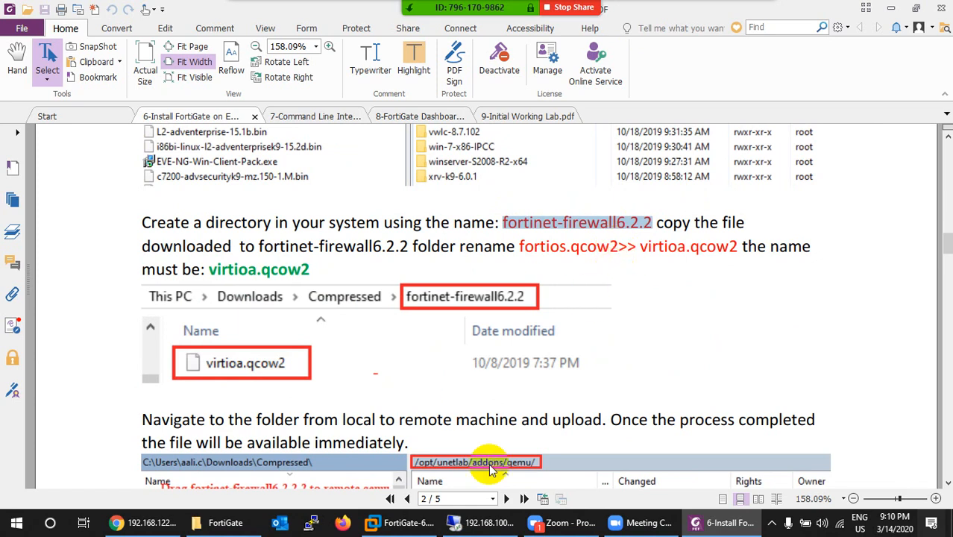
left_click(470, 522)
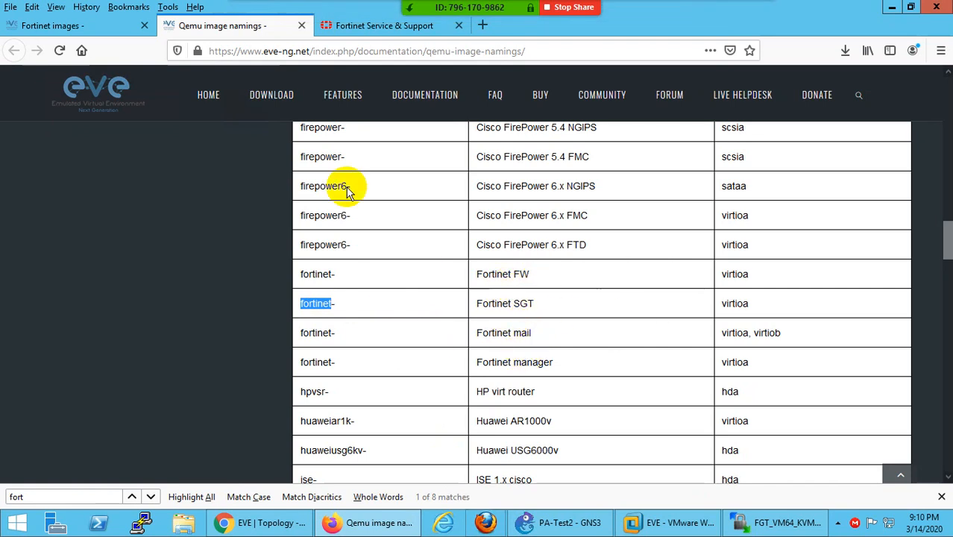
left_click(779, 522)
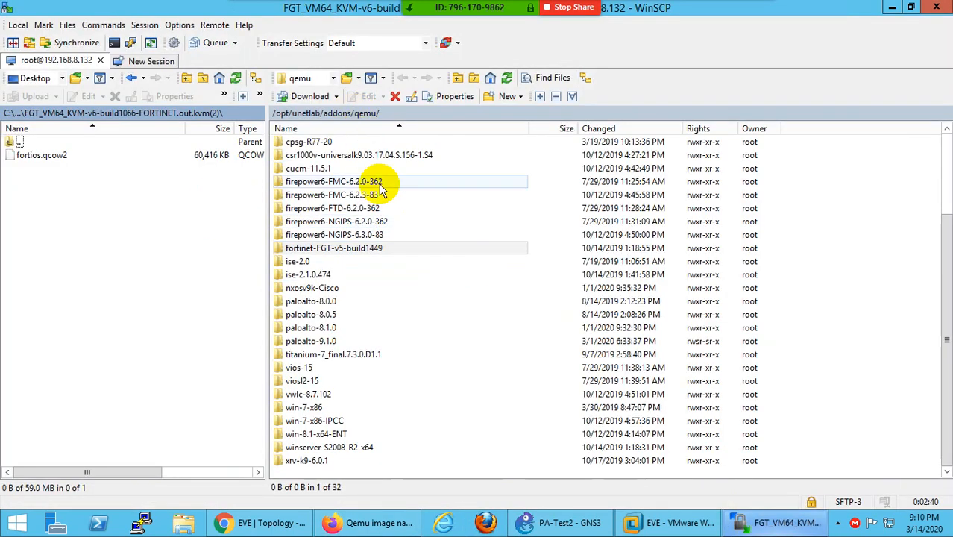
- Start a new remote directory named fortinet-firewall6.2.3, checking the Fortinet images page
left_click(509, 97)
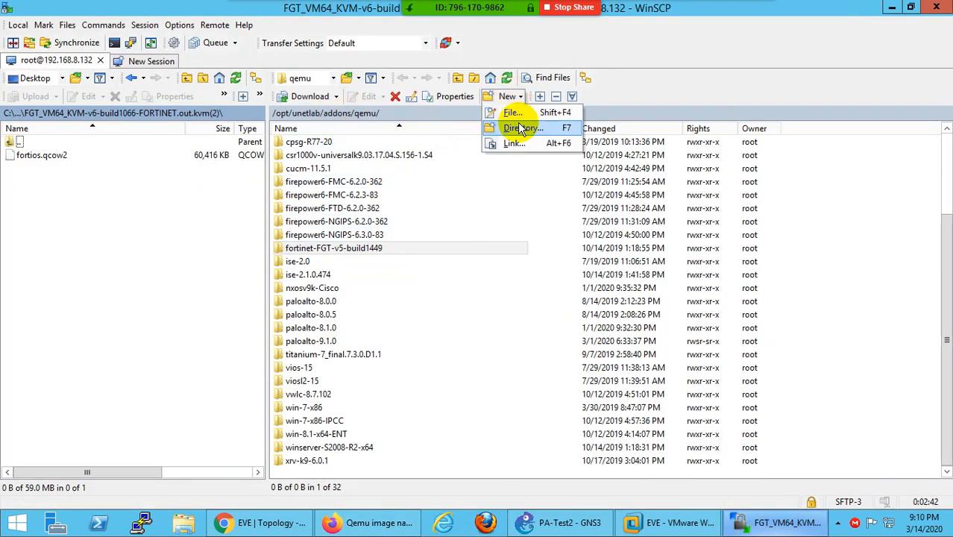
left_click(522, 127)
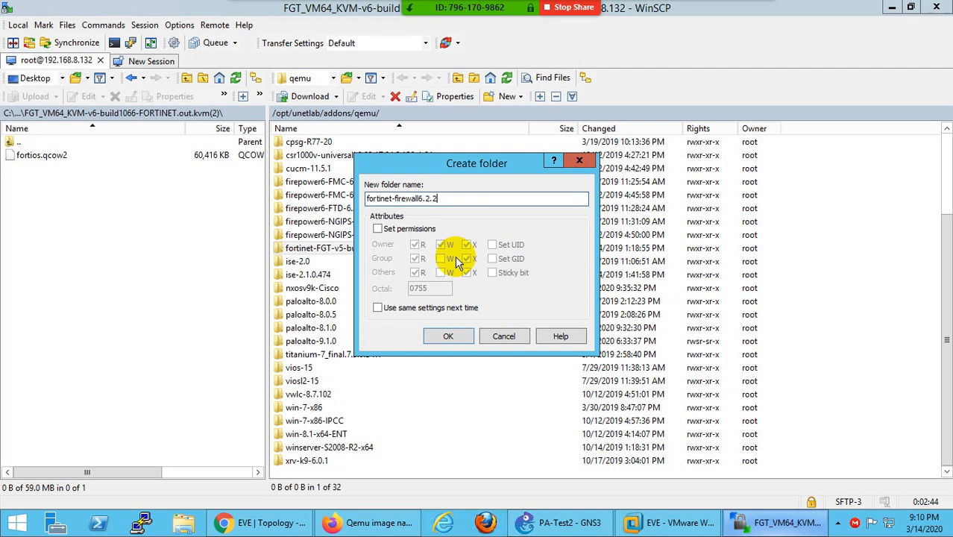
key("BackSpace")
type("3")
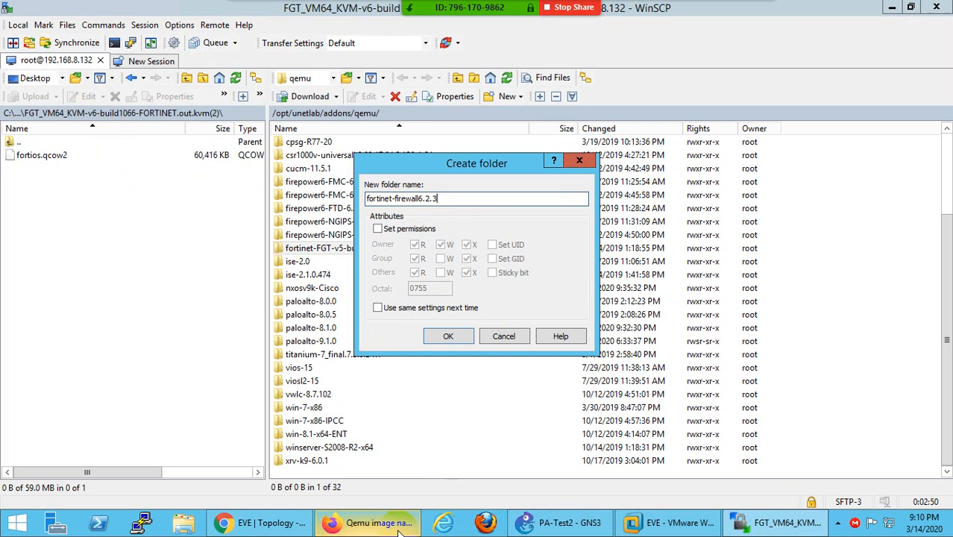
left_click(365, 523)
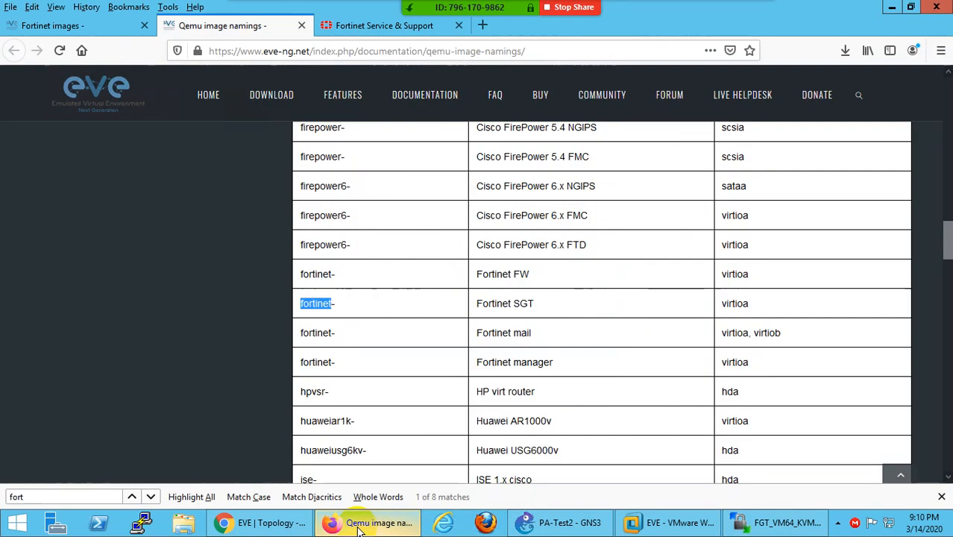
left_click(340, 27)
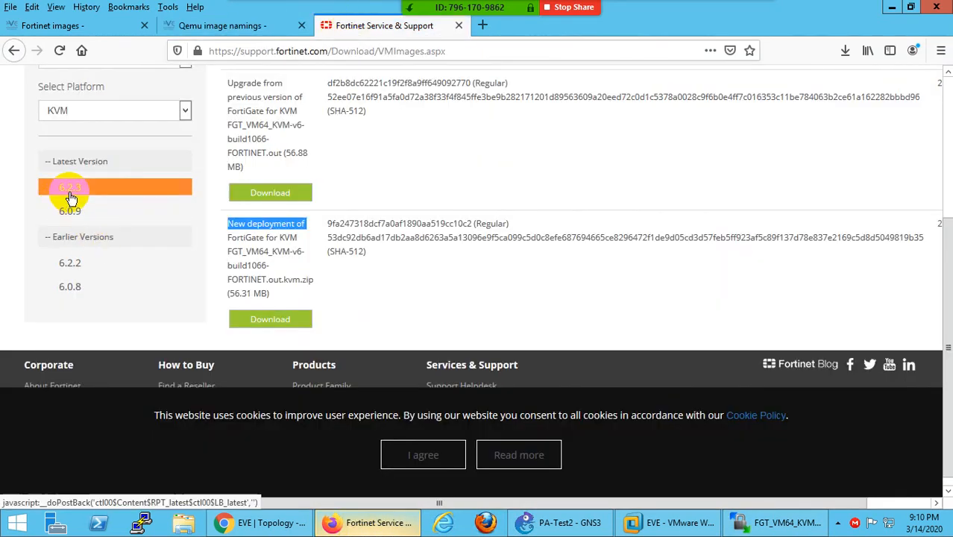
key("alt+Tab")
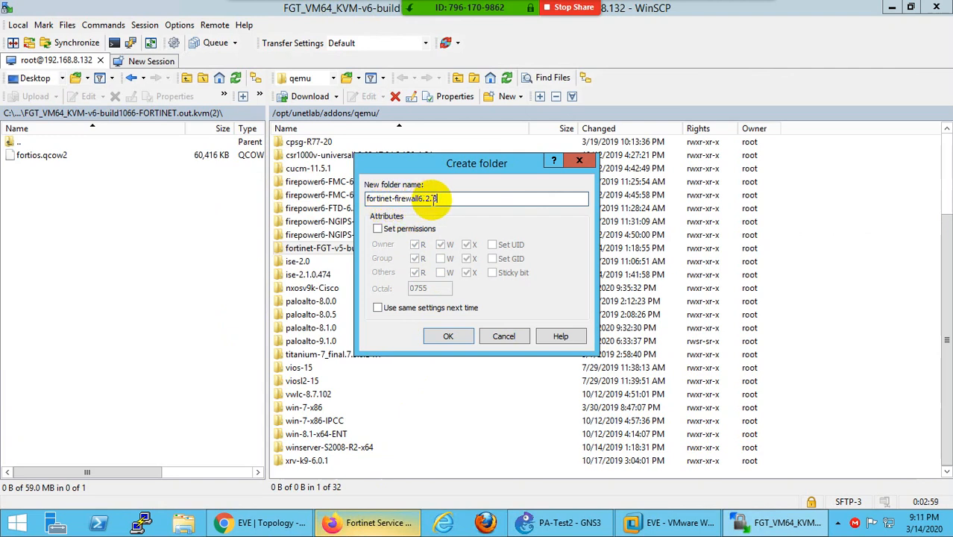
- Give the new folder 7777 permissions and create it
left_click(377, 229)
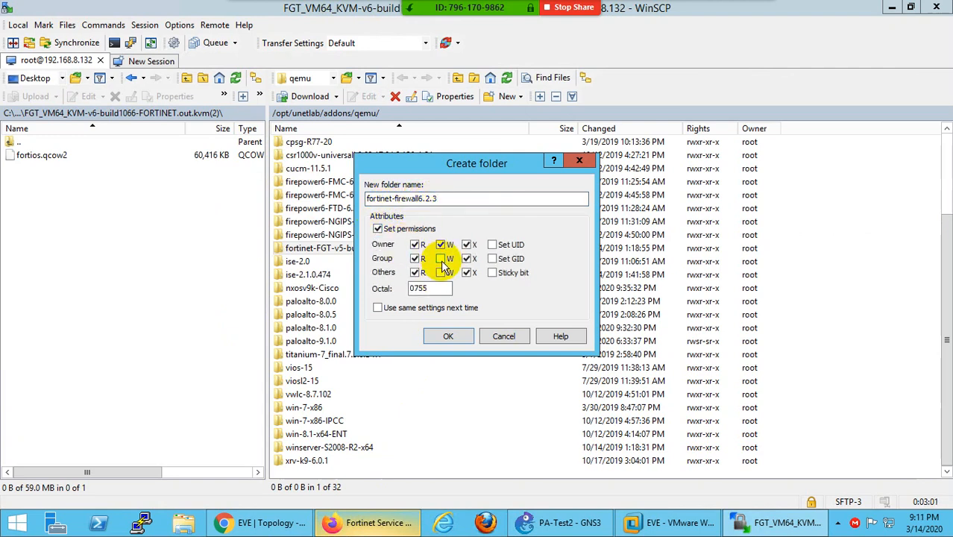
left_click(440, 259)
left_click(441, 272)
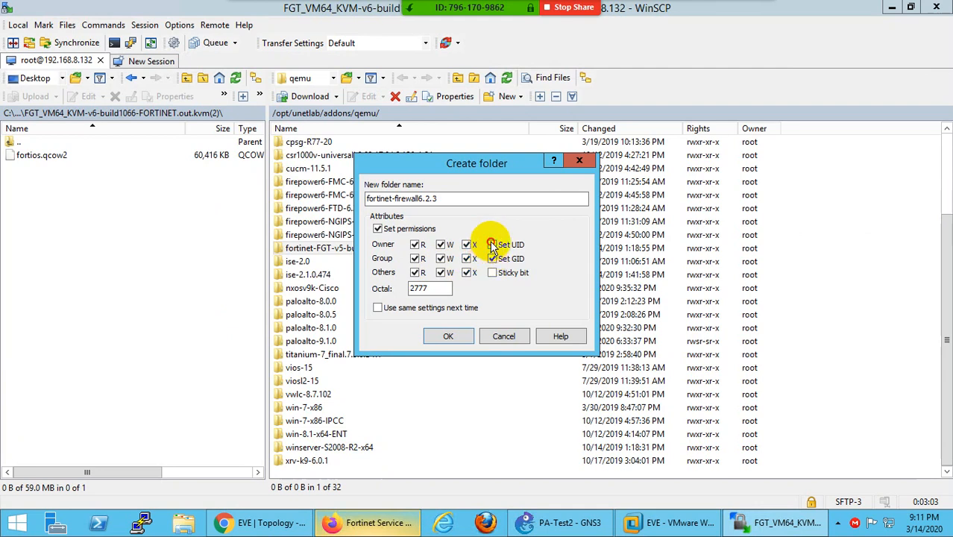
left_click(492, 245)
left_click(492, 272)
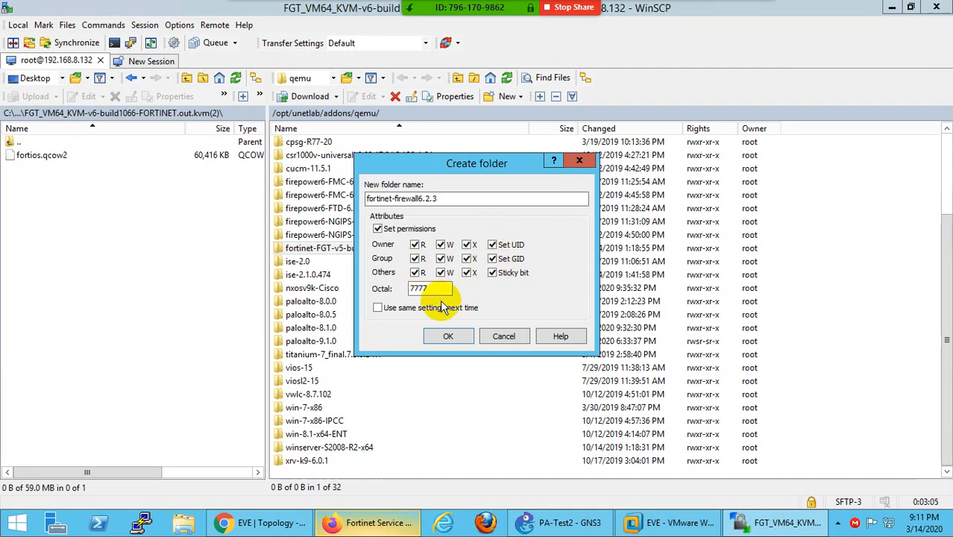
left_click(448, 335)
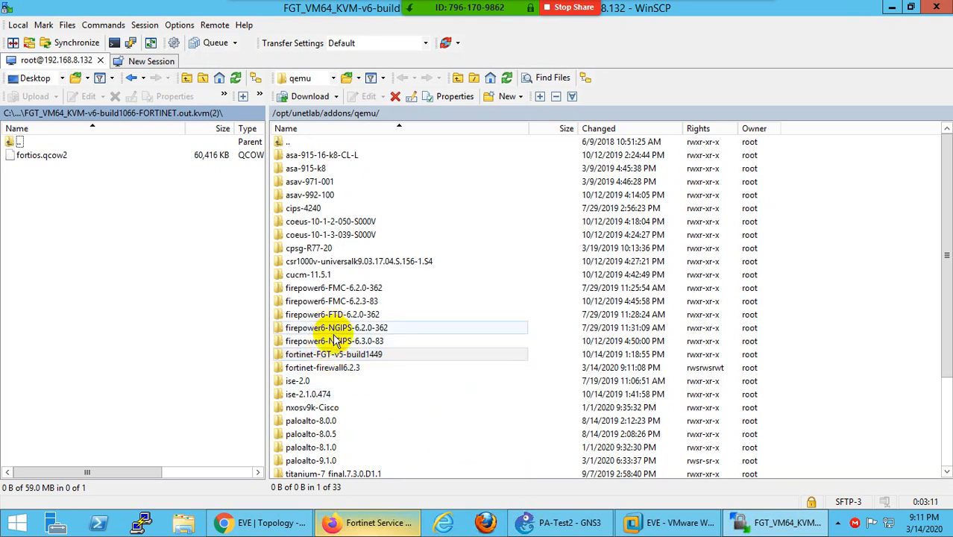
- Open the new fortinet-firewall6.2.3 folder on the server, then bring the browser forward
left_click(339, 356)
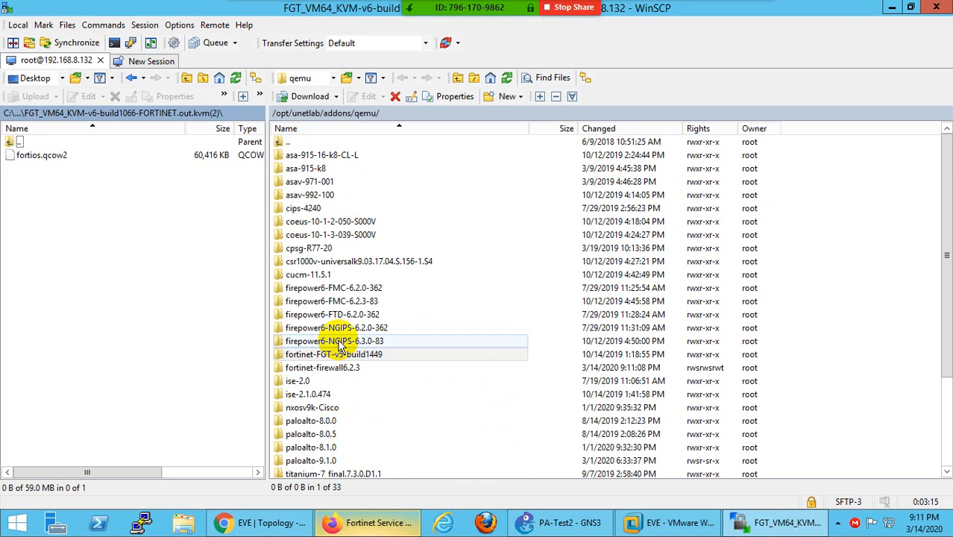
scroll(338, 347, "down", 3)
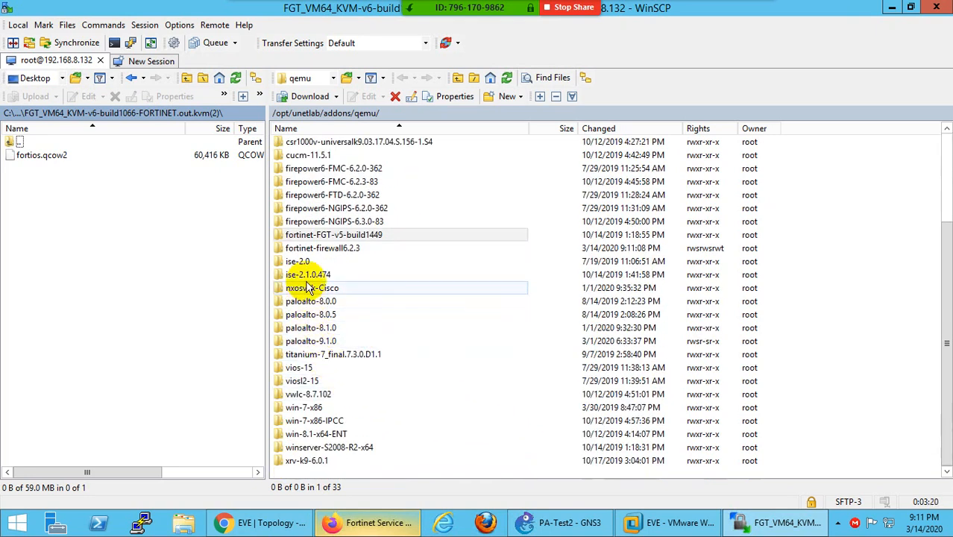
left_click(326, 251)
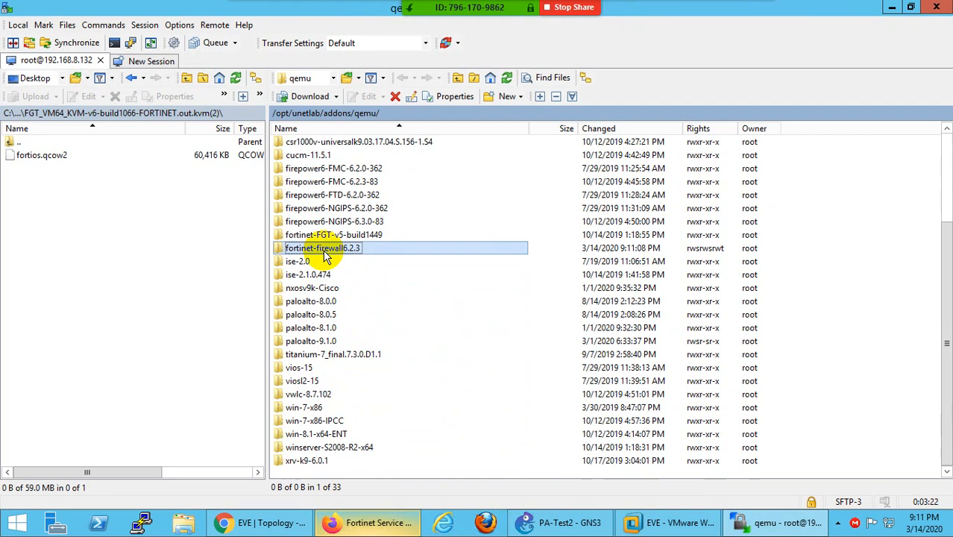
double_click(326, 252)
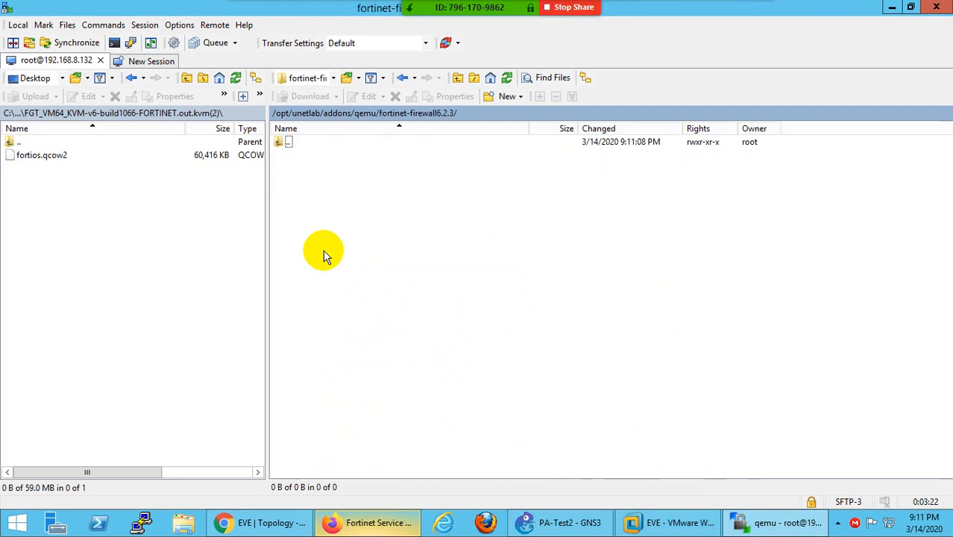
left_click(411, 522)
- Read the Fortinet image instructions, highlighting the mkdir example folder name, then minimize Firefox
left_click(207, 26)
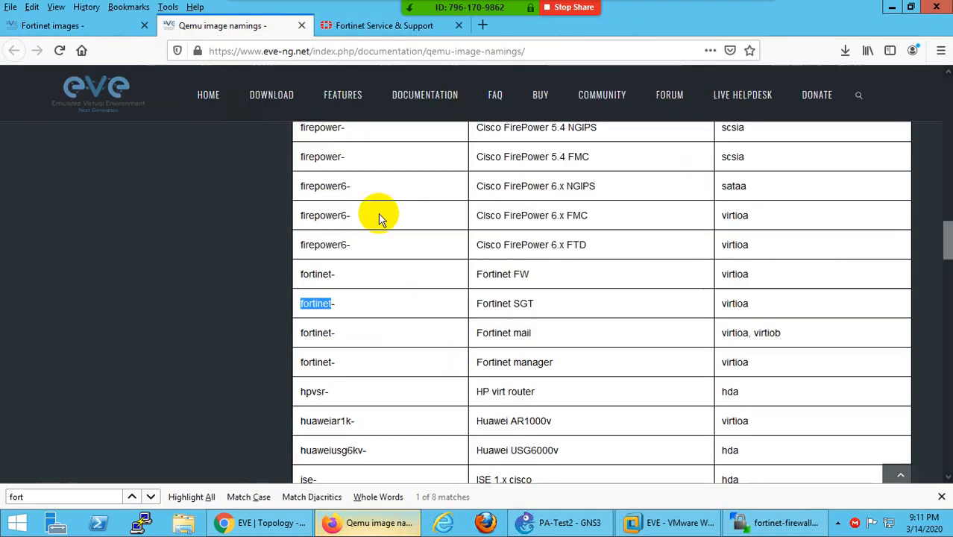
left_click(74, 27)
scroll(459, 291, "down", 3)
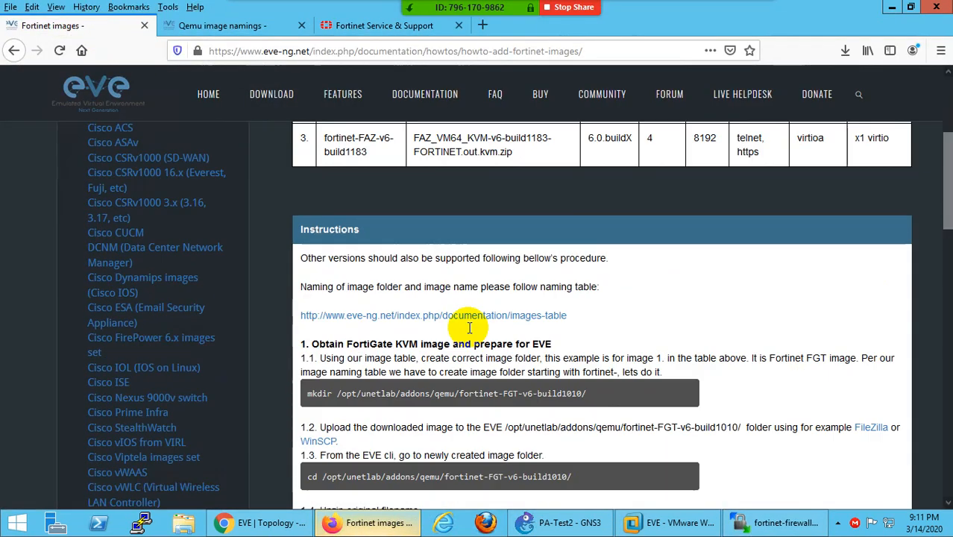
scroll(469, 329, "down", 3)
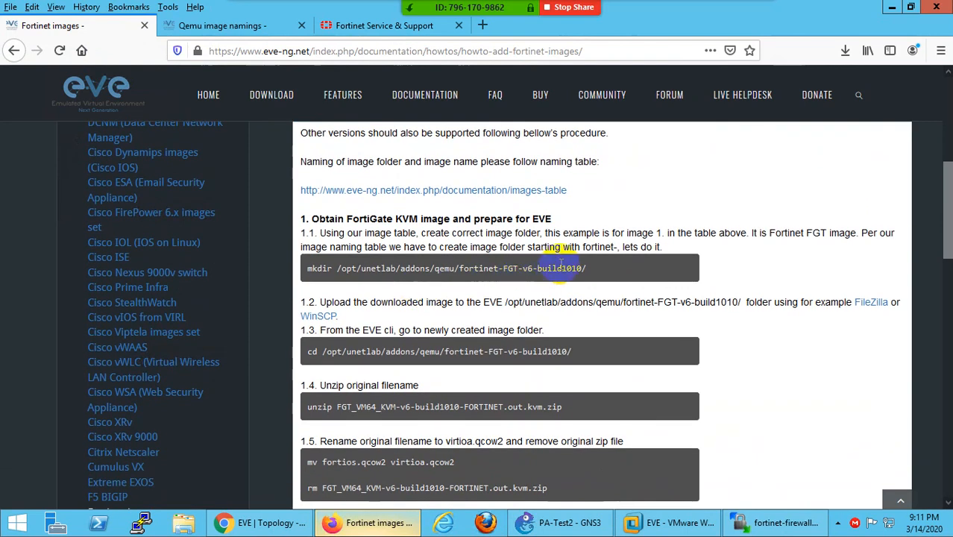
left_click_drag(578, 266, 461, 270)
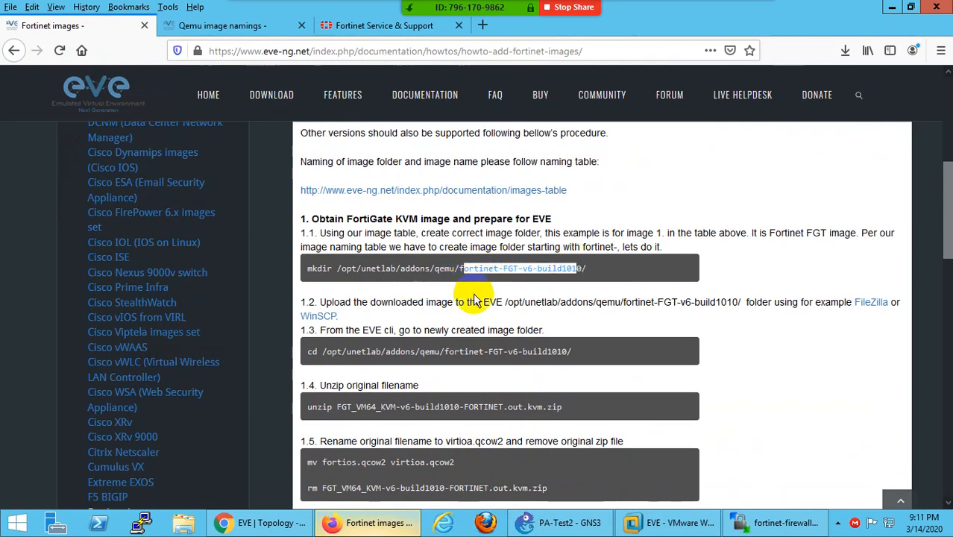
scroll(478, 299, "down", 3)
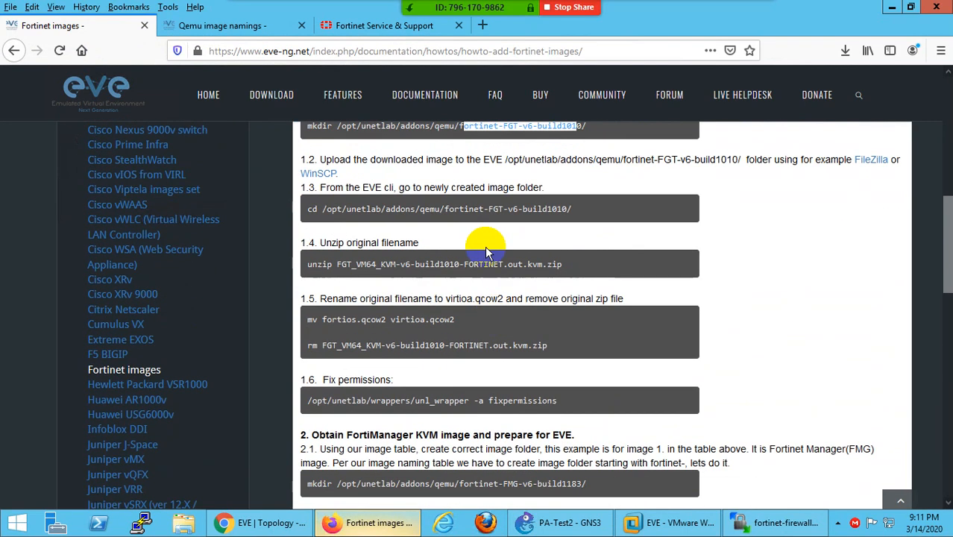
scroll(478, 299, "down", 3)
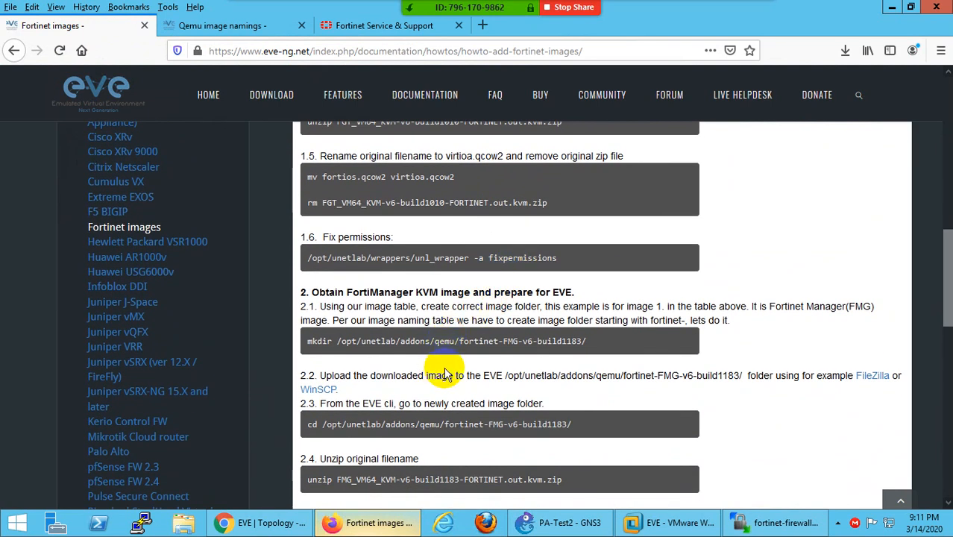
left_click(373, 522)
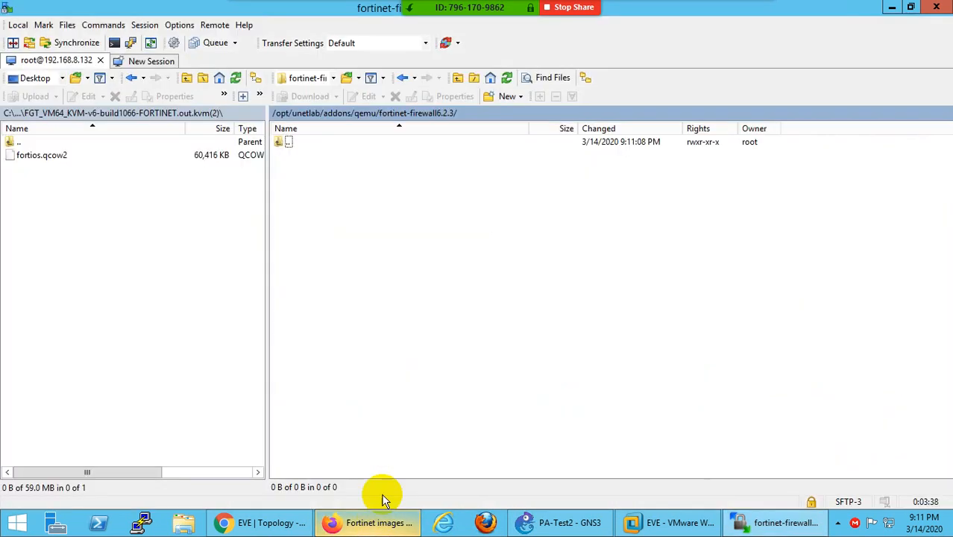
- Drag local fortios.qcow2 into the remote fortinet-firewall6.2.3 folder to upload it
left_click(311, 156)
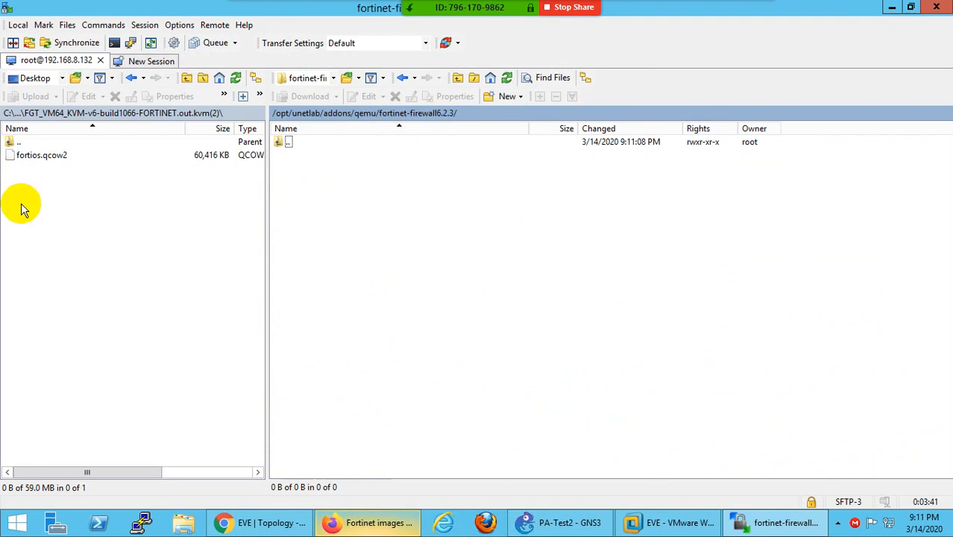
left_click(33, 157)
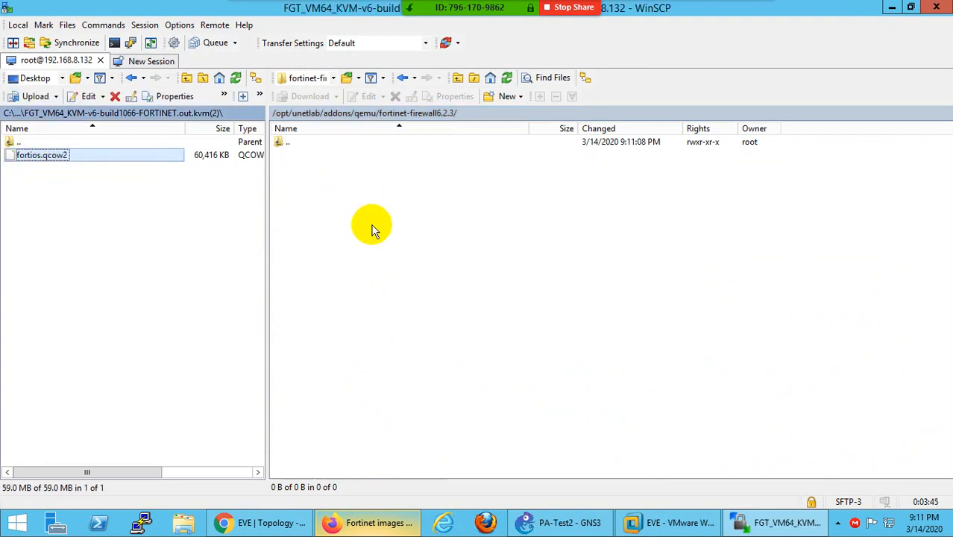
left_click_drag(42, 155, 375, 263)
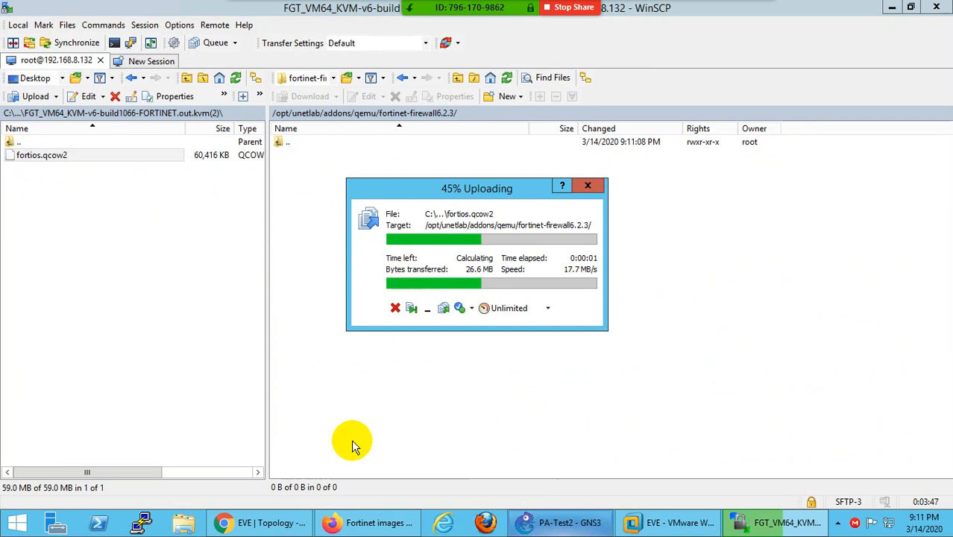
- Return to Firefox's Qemu image namings tab
left_click(362, 524)
scroll(422, 253, "up", 5)
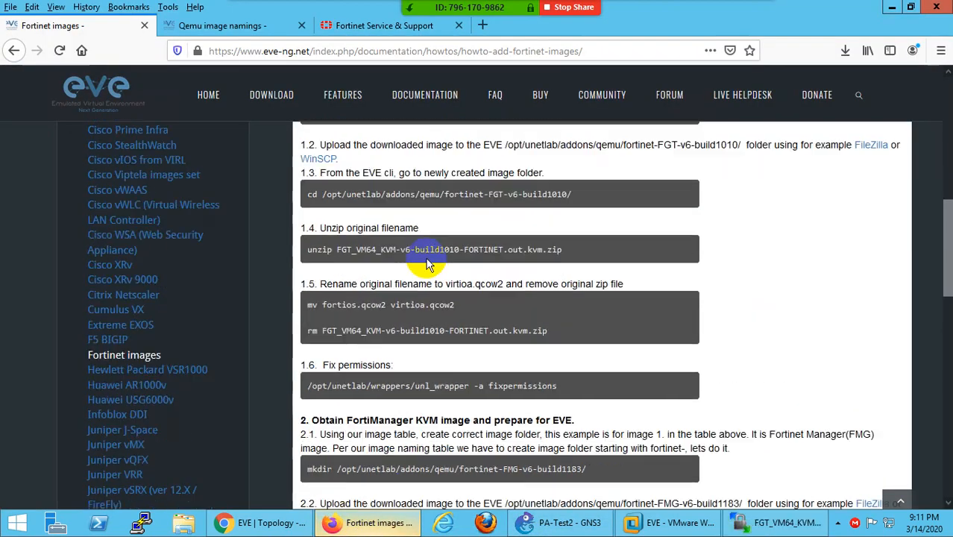
scroll(426, 265, "up", 3)
left_click(213, 26)
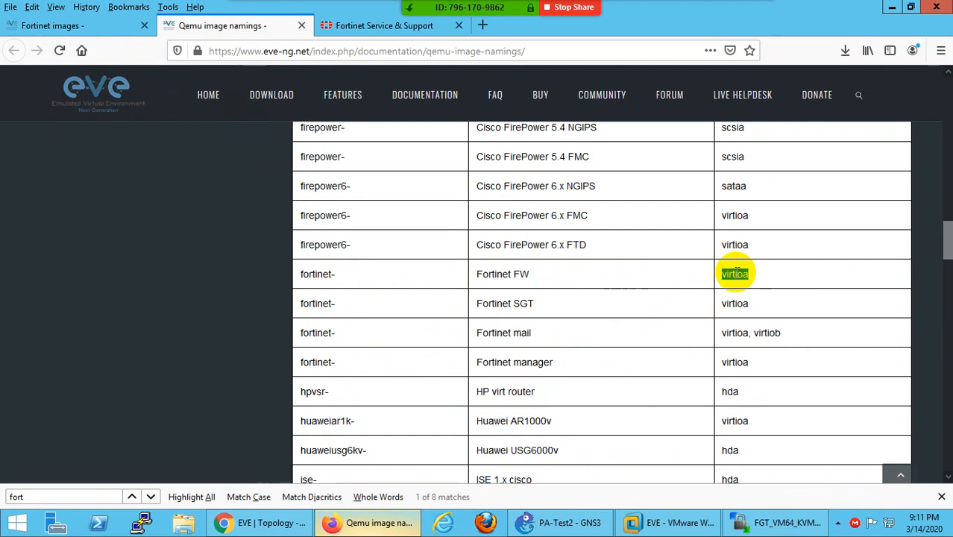
- Copy the virtioa disk name from the Fortinet FW row
right_click(737, 274)
left_click(768, 281)
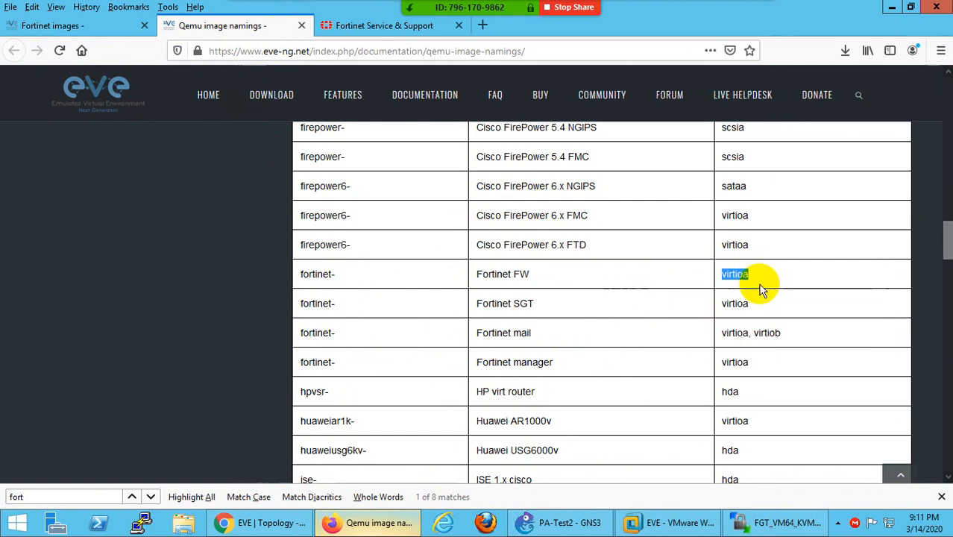
left_click(780, 522)
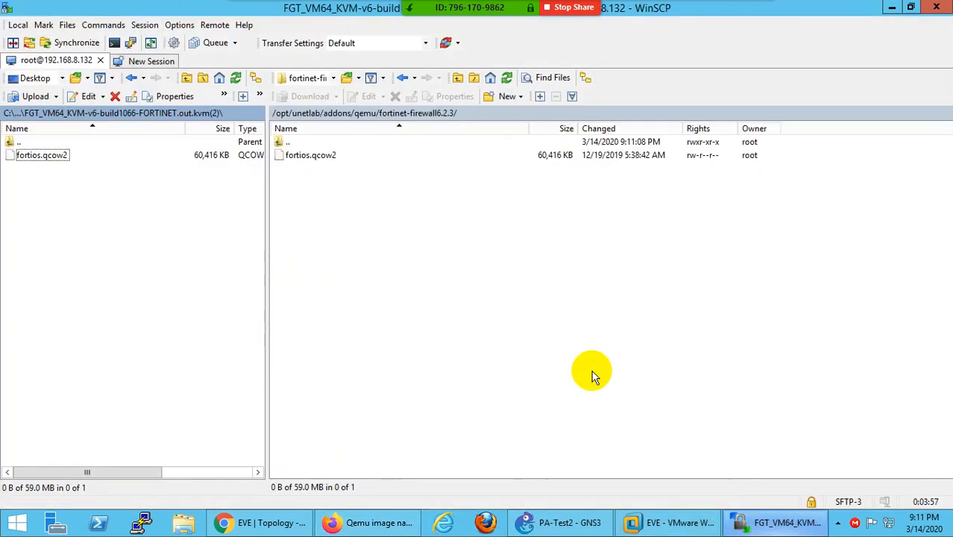
- Rename the server's fortios.qcow2 to virtioa.qcow2
left_click(299, 158)
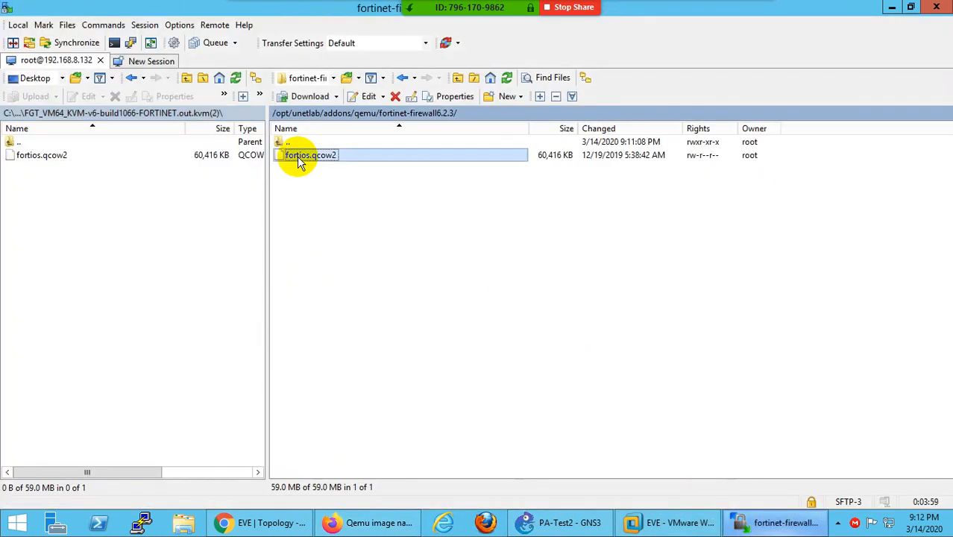
right_click(299, 160)
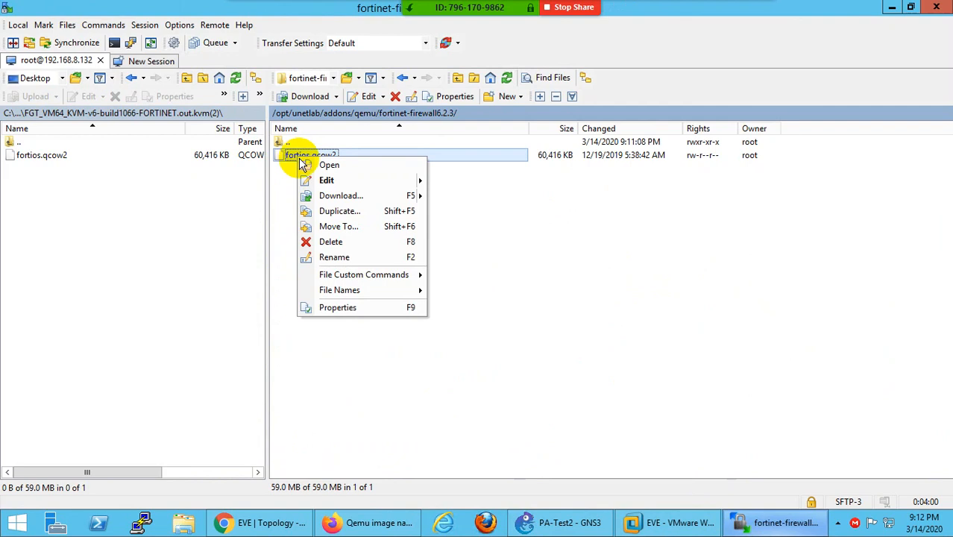
left_click(337, 257)
type("virtioa.qcow2")
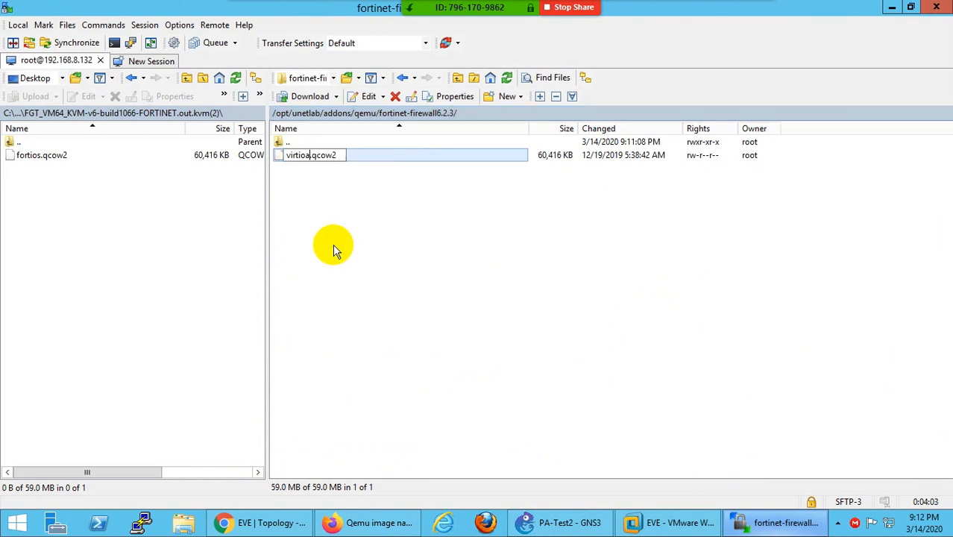
left_click(331, 243)
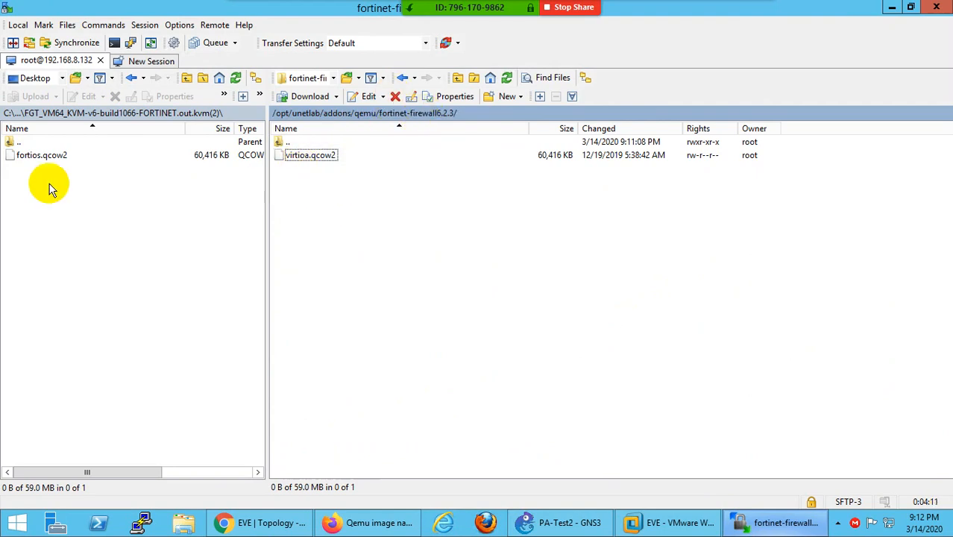
left_click(26, 157)
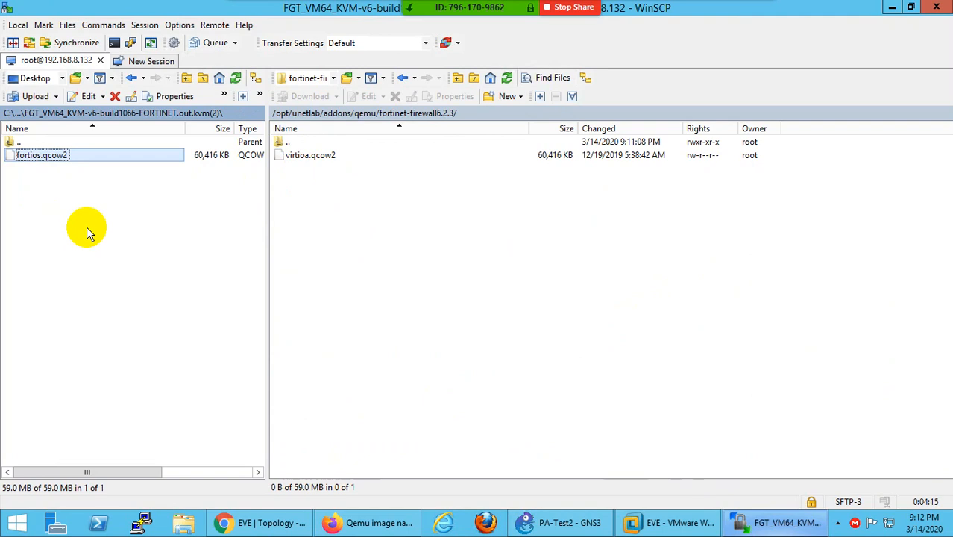
- Log into the EVE console as root and run /opt/unetlab/wrappers/unl_wrapper -a fixpermissions
left_click(657, 524)
left_click(391, 147)
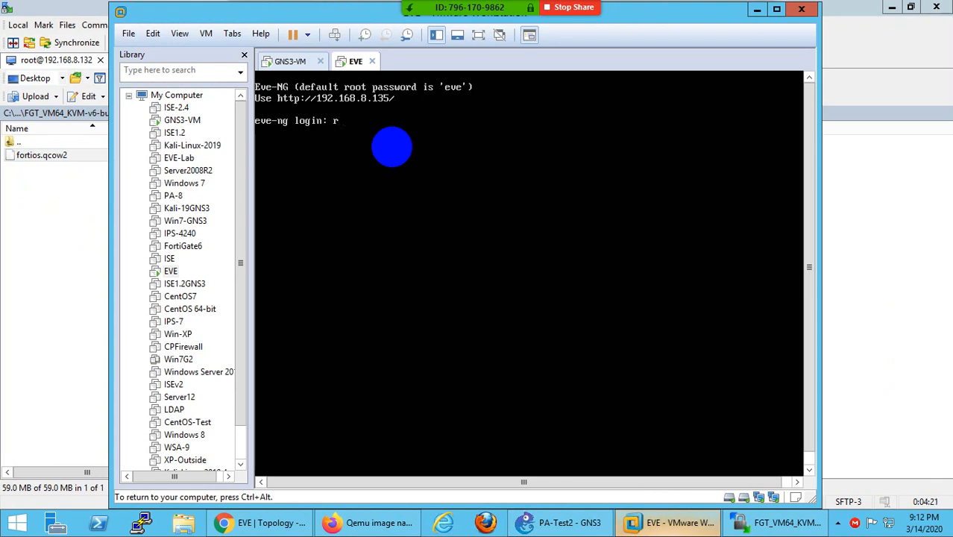
key("Return")
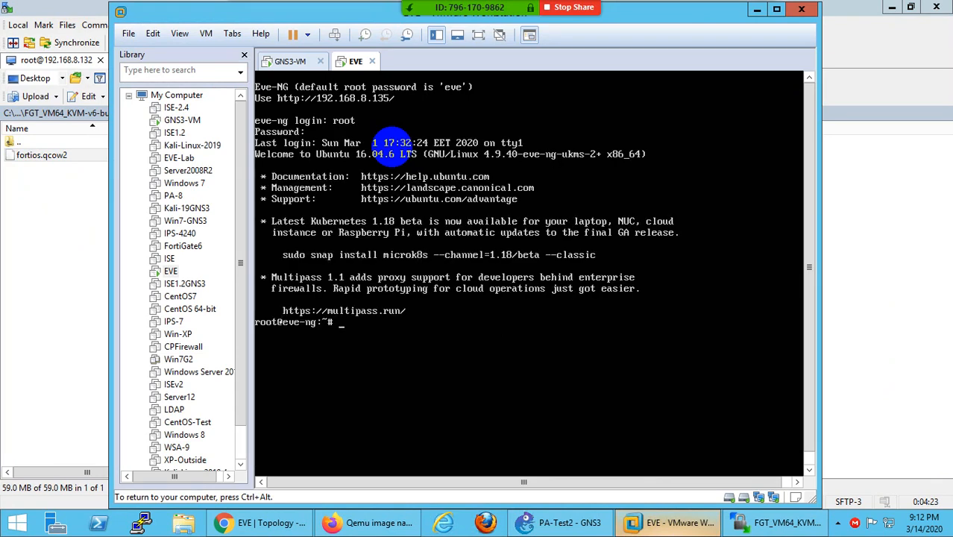
type("/opt/unetlab/wrappers/unl_wrapper -a fixpermissions")
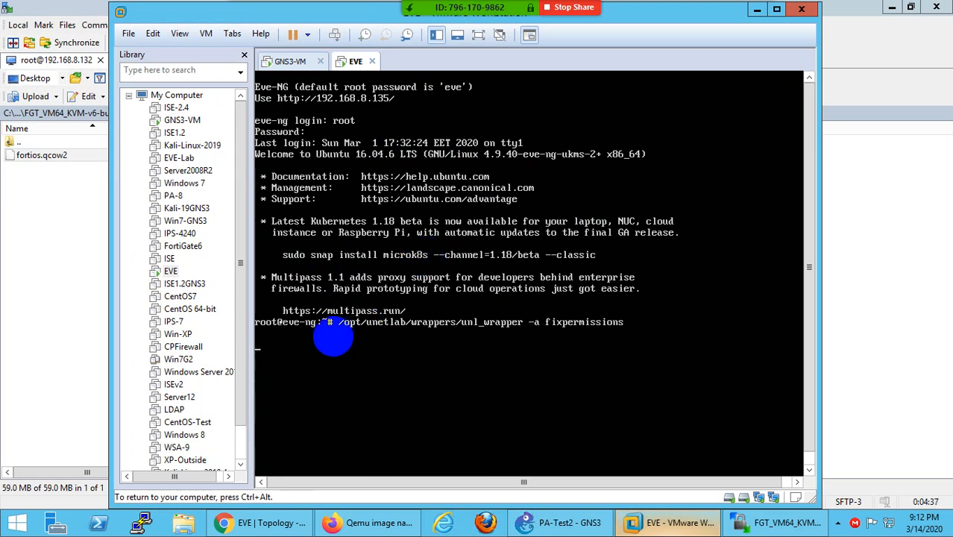
key("ctrl+alt")
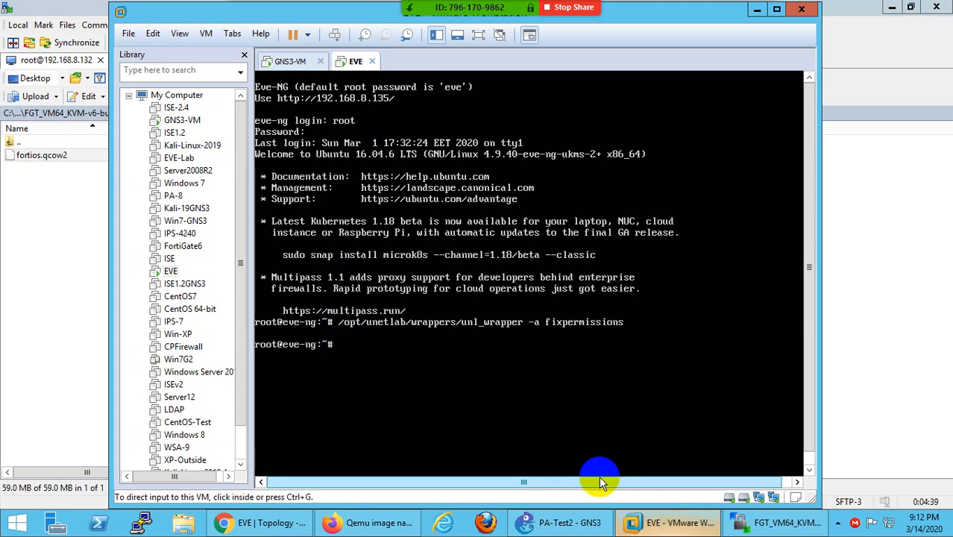
left_click(648, 525)
- Reload the lab topology and start adding a node from the Fortinet FortiGate template
left_click(261, 525)
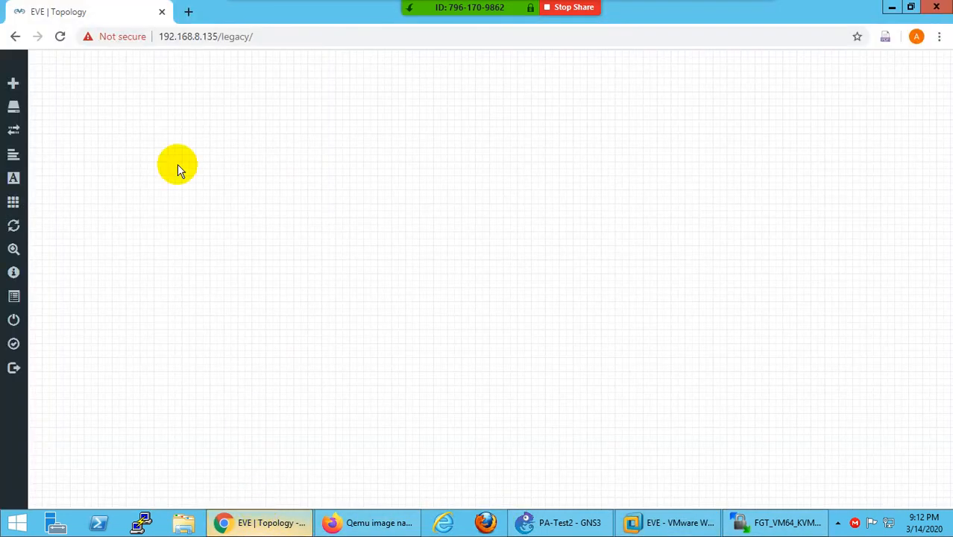
right_click(444, 153)
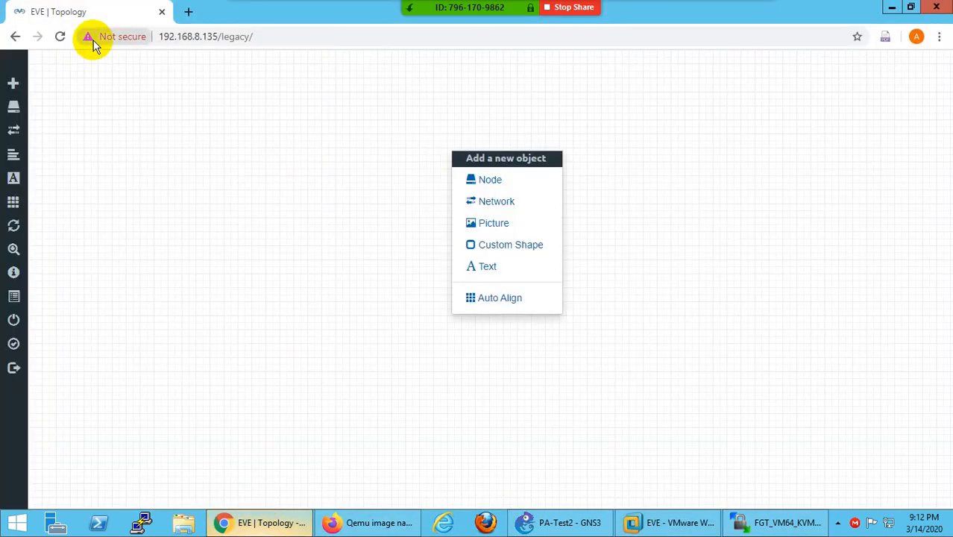
left_click(60, 36)
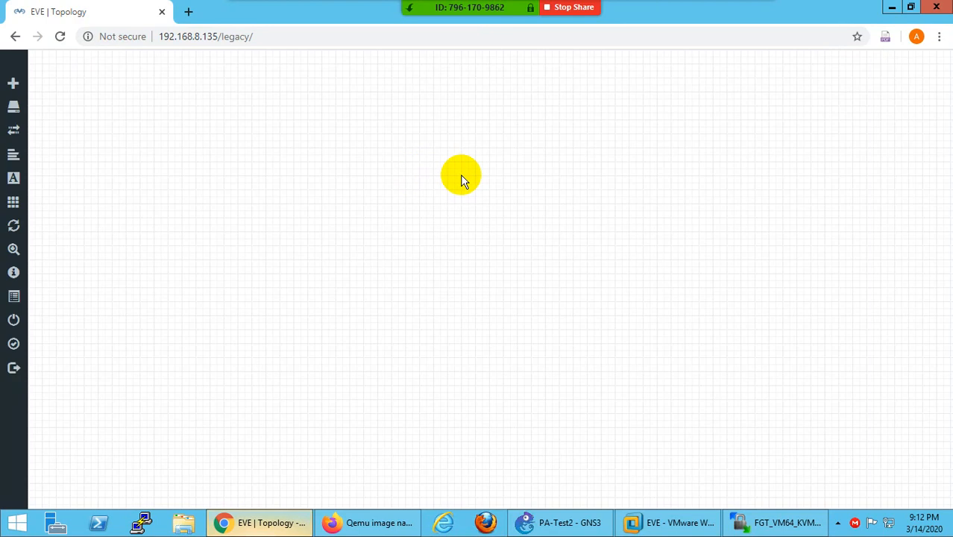
right_click(469, 188)
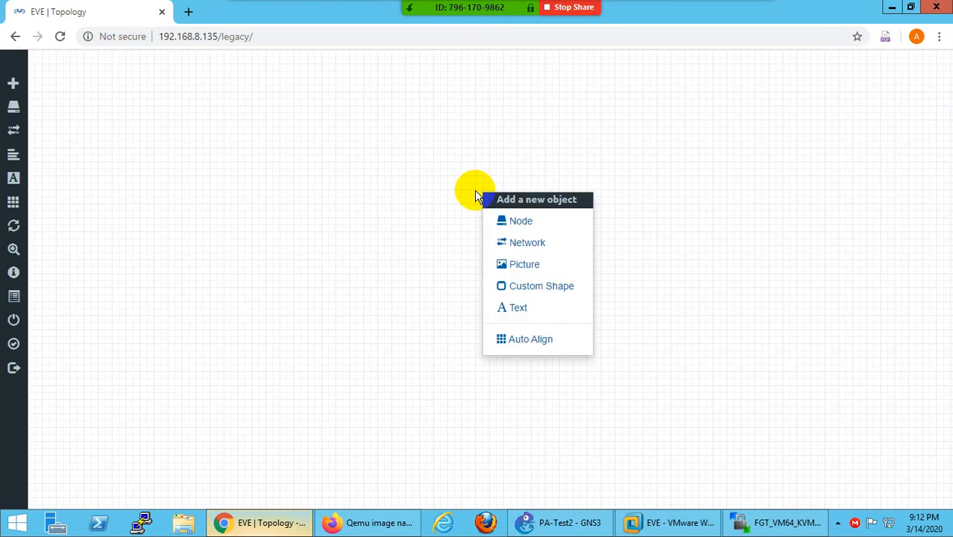
left_click(505, 221)
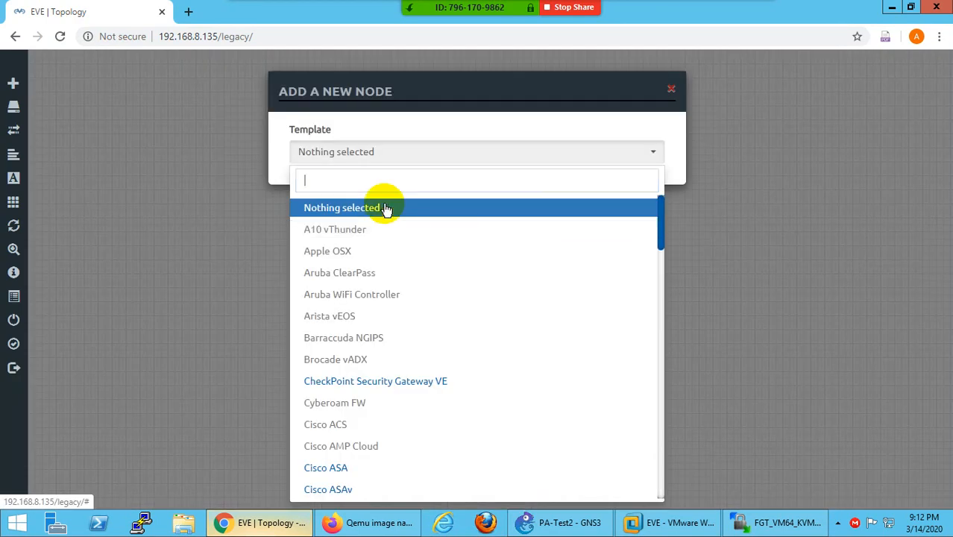
type("For")
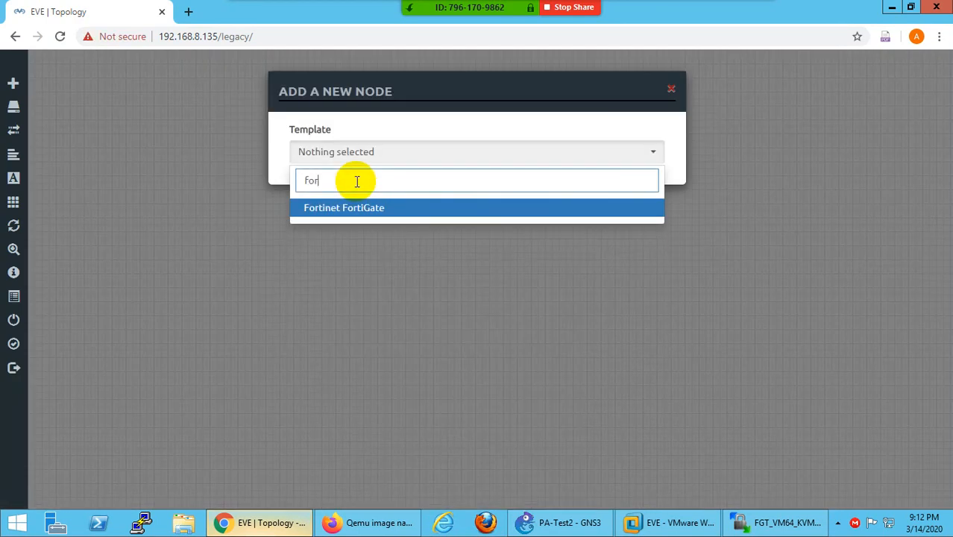
left_click(346, 209)
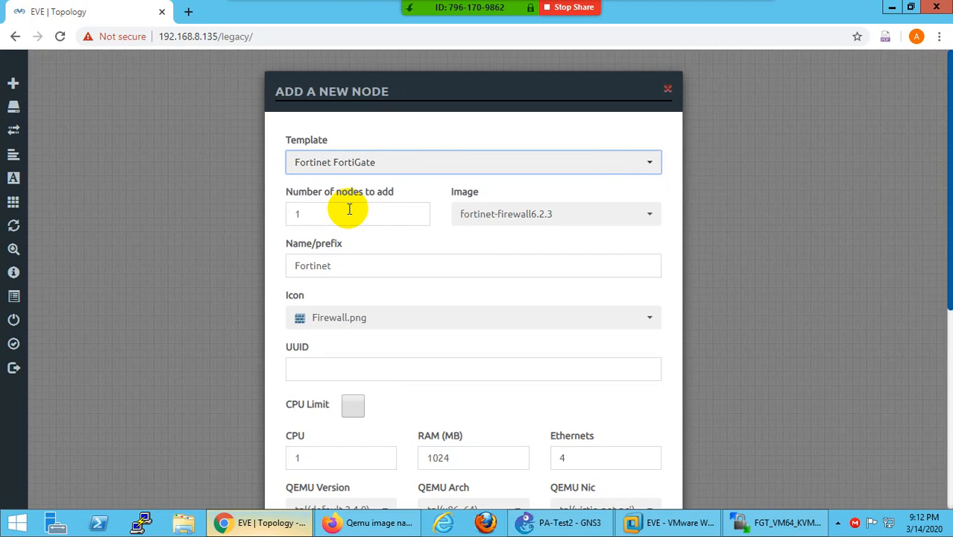
- Choose image fortinet-firewall6.2.3, save the node, and move it toward the canvas centre
left_click(514, 215)
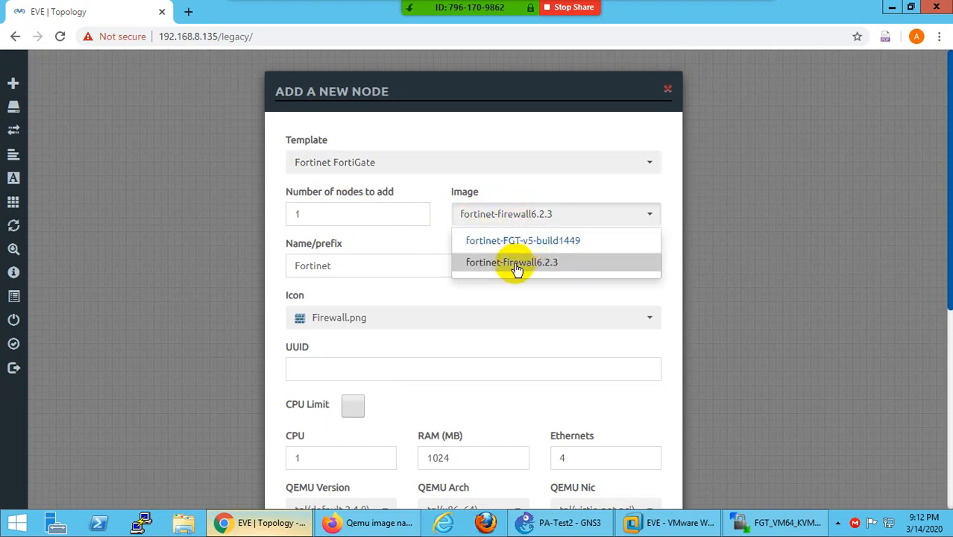
left_click(517, 267)
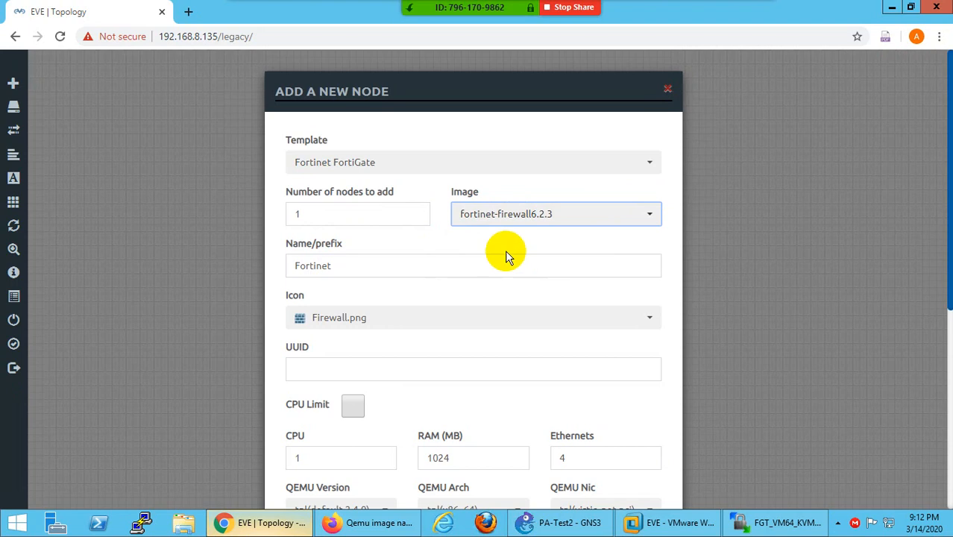
scroll(344, 316, "down", 1)
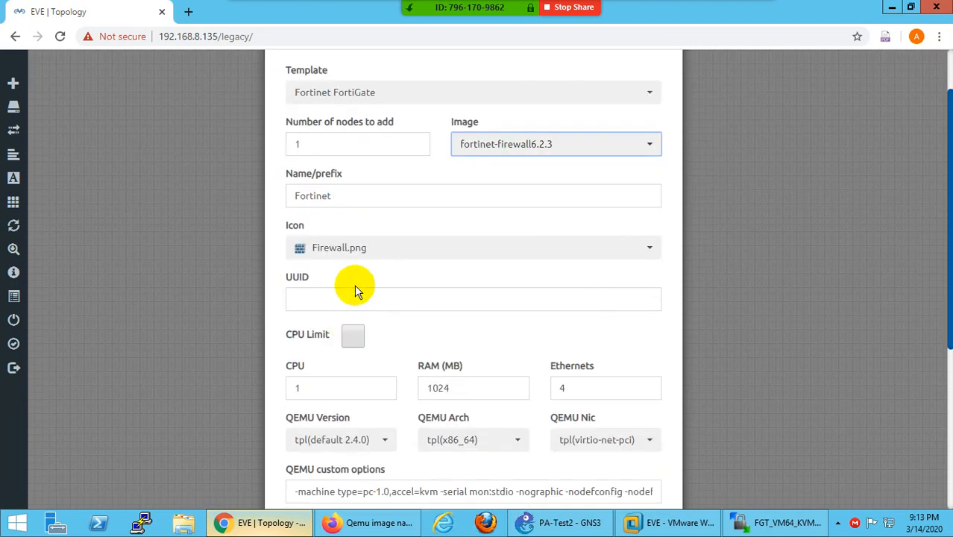
scroll(354, 284, "down", 1)
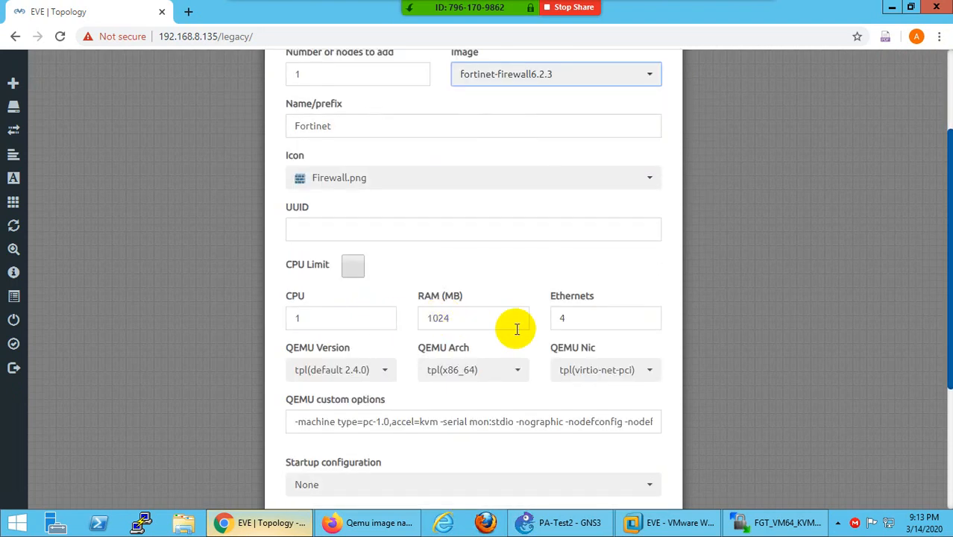
scroll(517, 329, "down", 3)
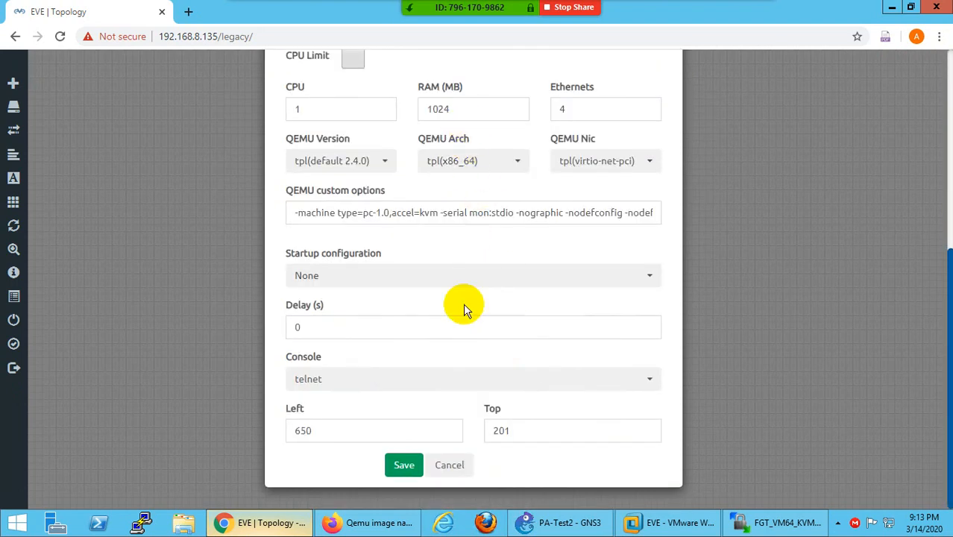
left_click(403, 464)
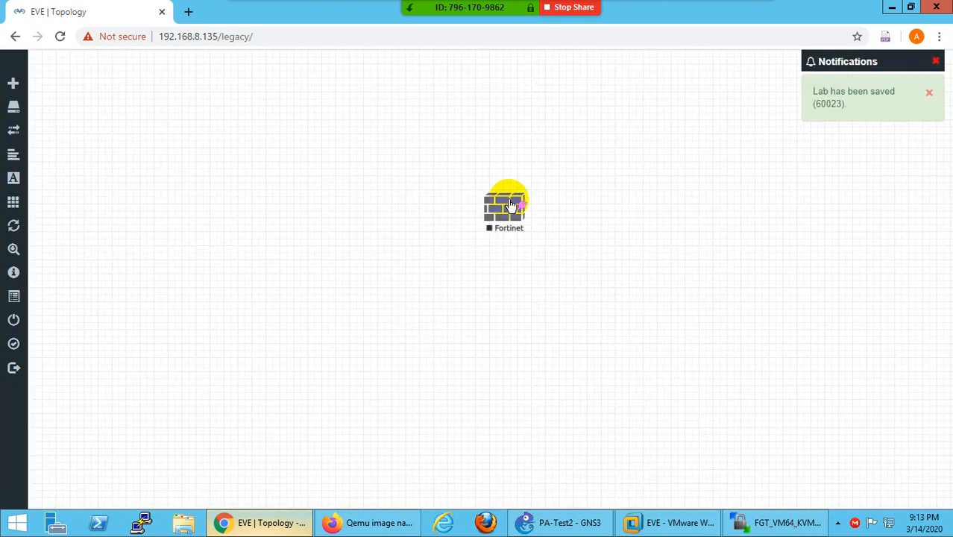
left_click_drag(507, 206, 409, 214)
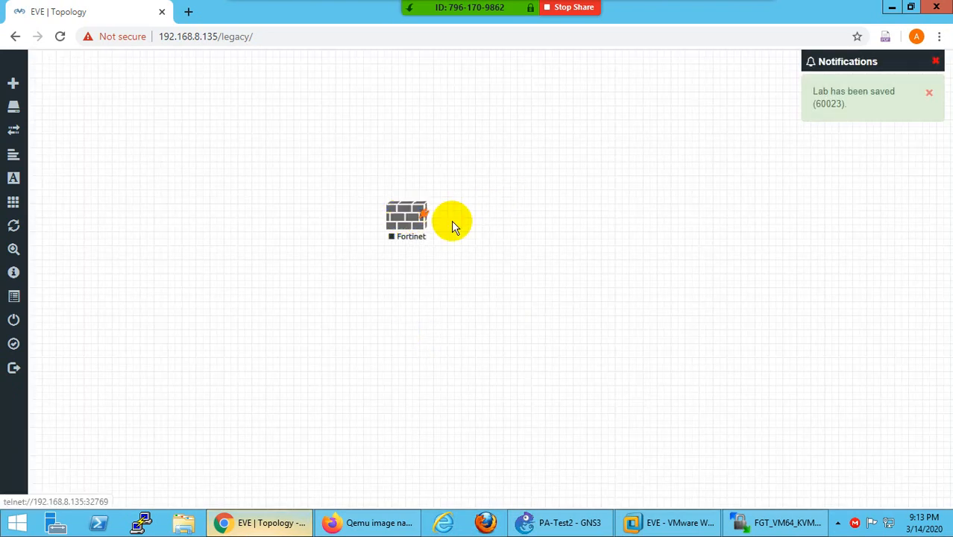
- Add a network named MGMT of type Management(Cloud0)
right_click(602, 187)
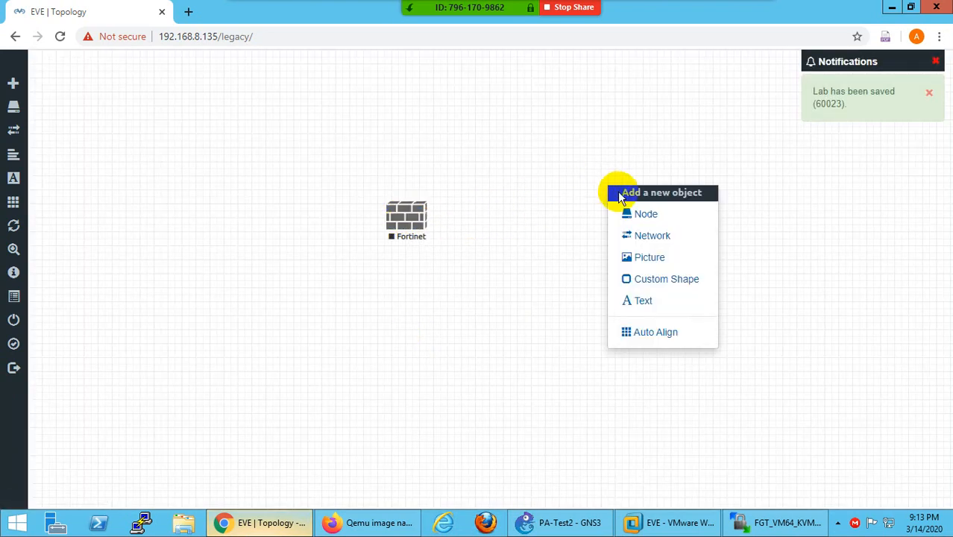
left_click(659, 237)
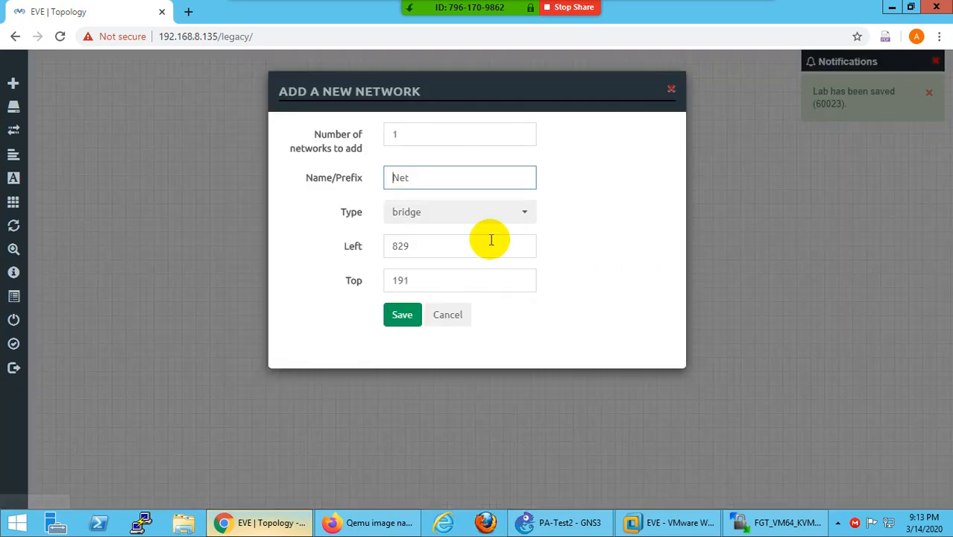
left_click_drag(407, 180, 331, 186)
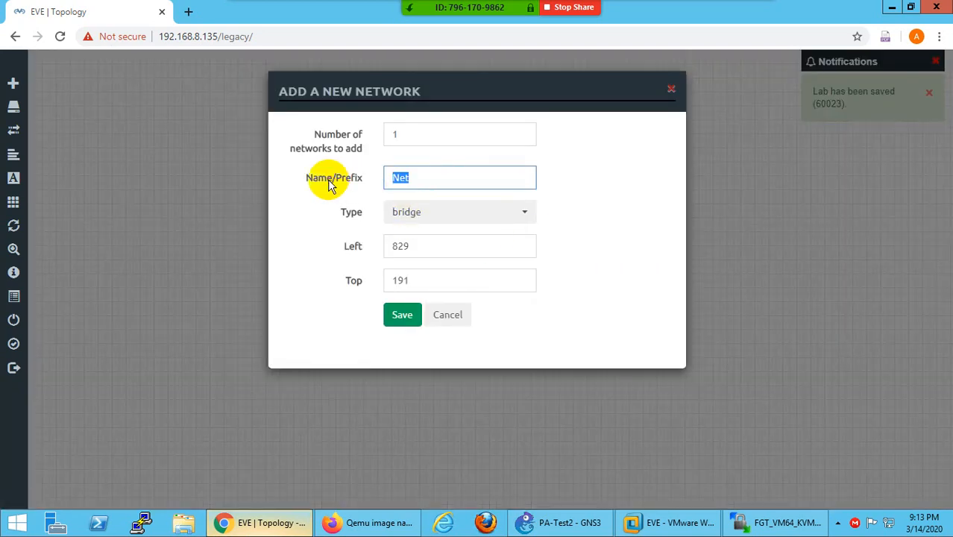
type("MGMT")
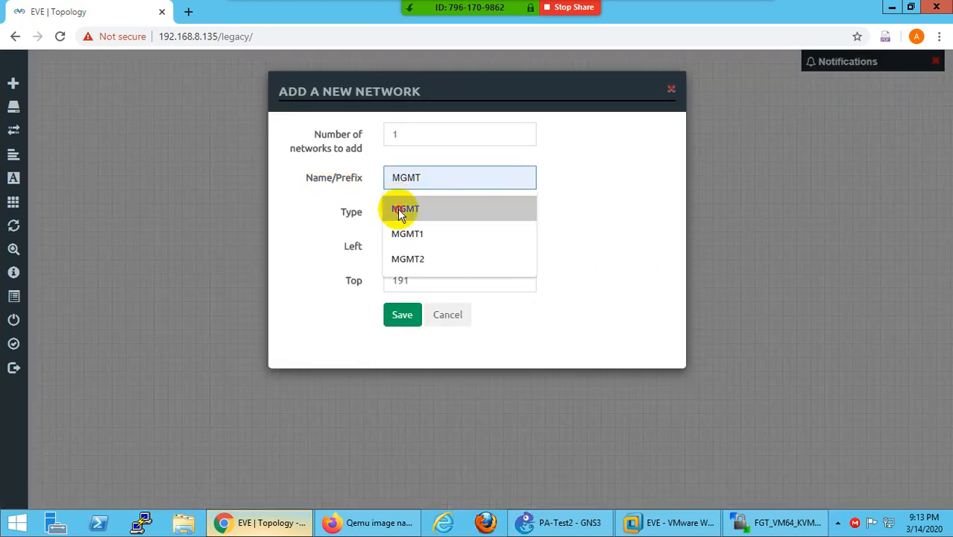
left_click(406, 210)
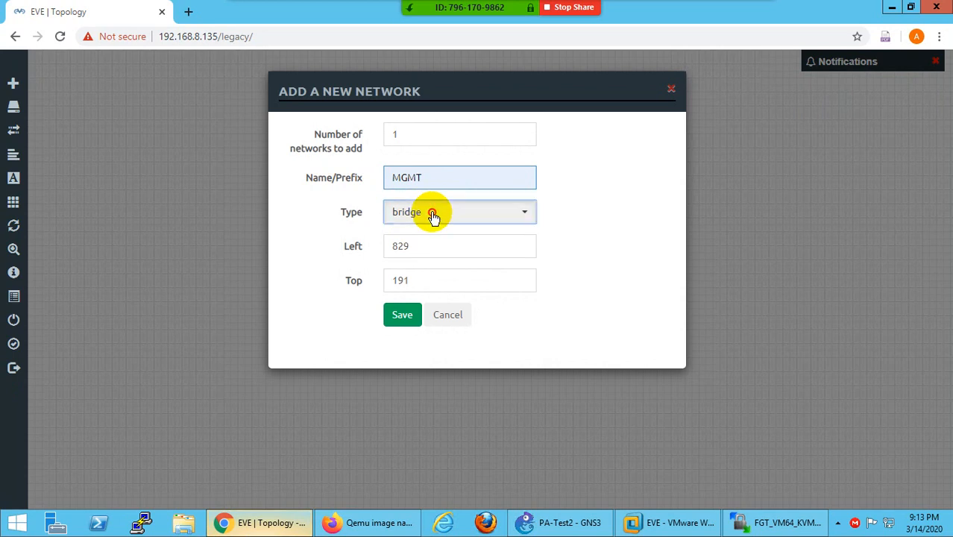
left_click(434, 215)
left_click(426, 292)
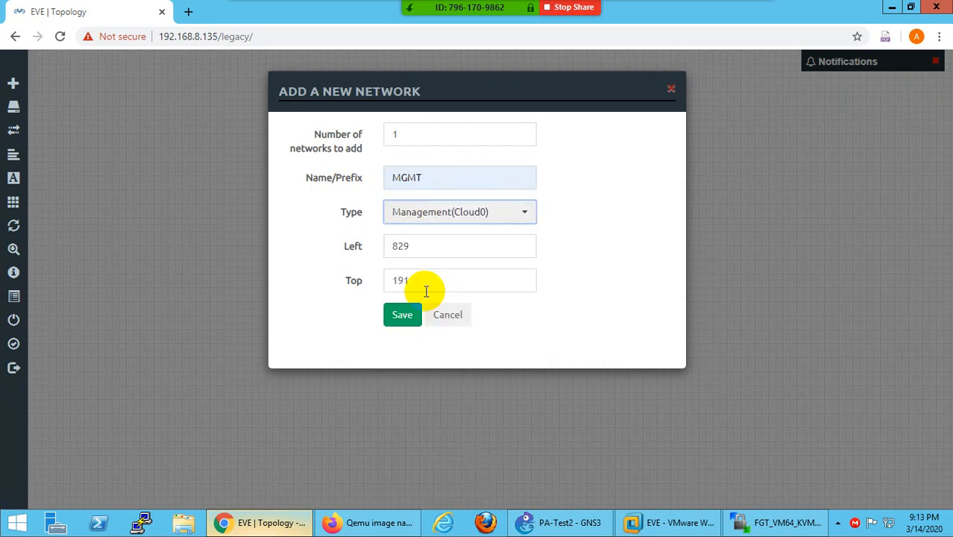
left_click(400, 316)
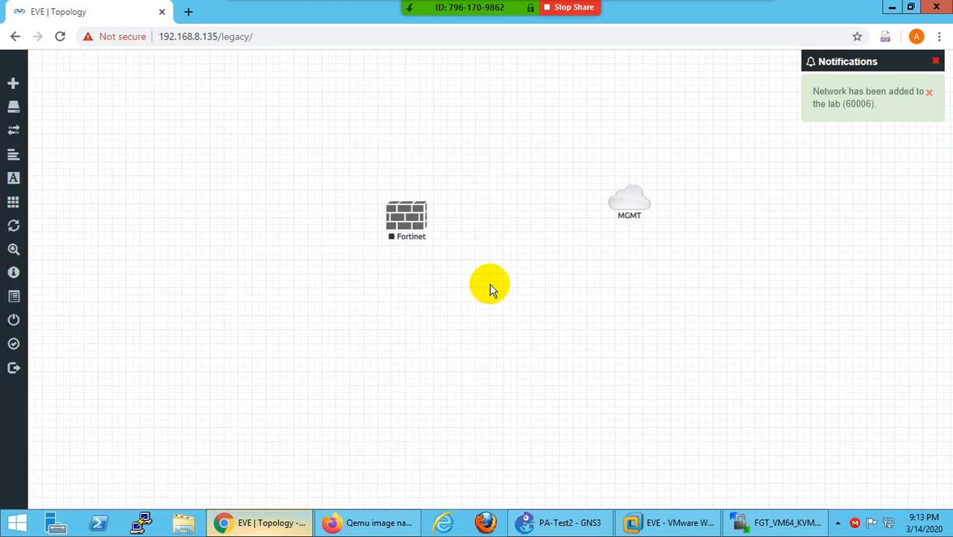
- Connect the MGMT cloud to the Fortinet node's port1 and nudge the cloud lower
left_click_drag(647, 199, 411, 220)
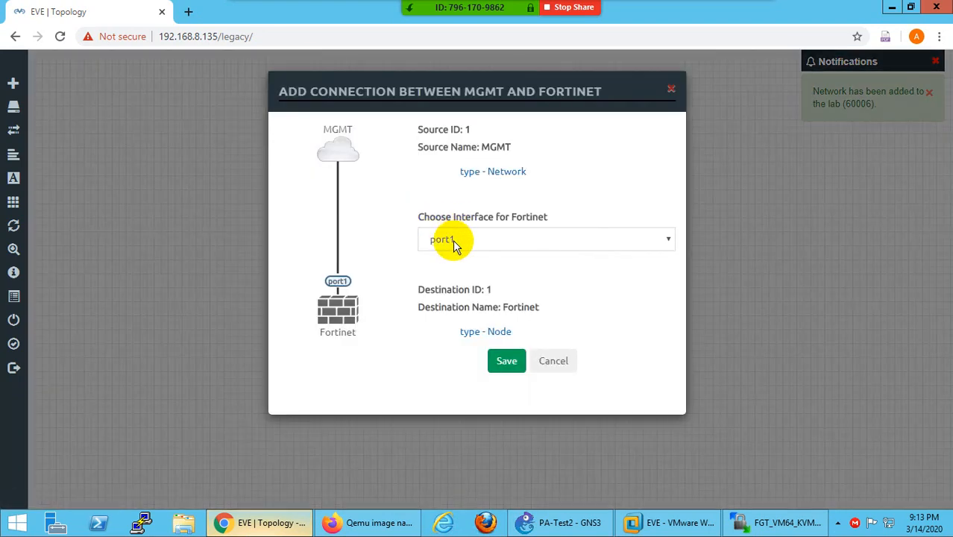
left_click(460, 241)
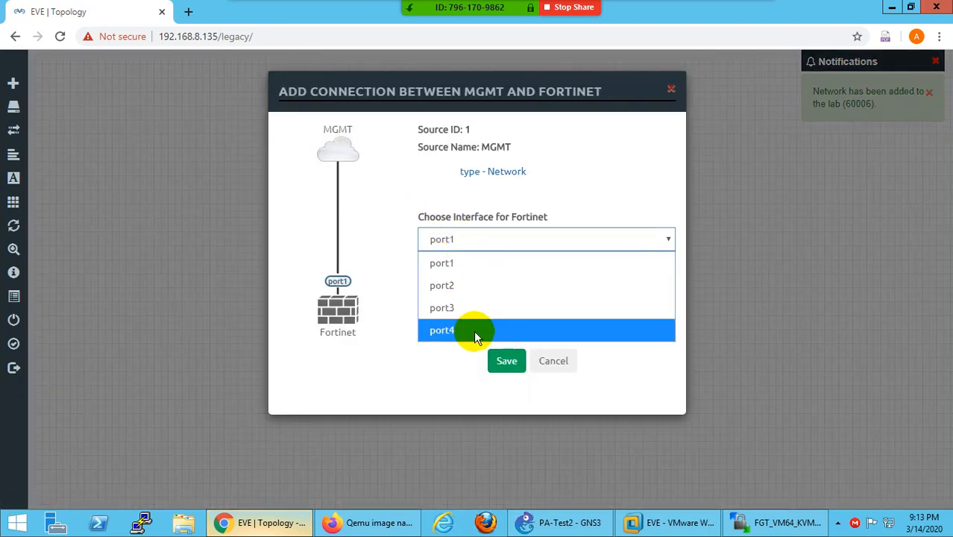
left_click(448, 270)
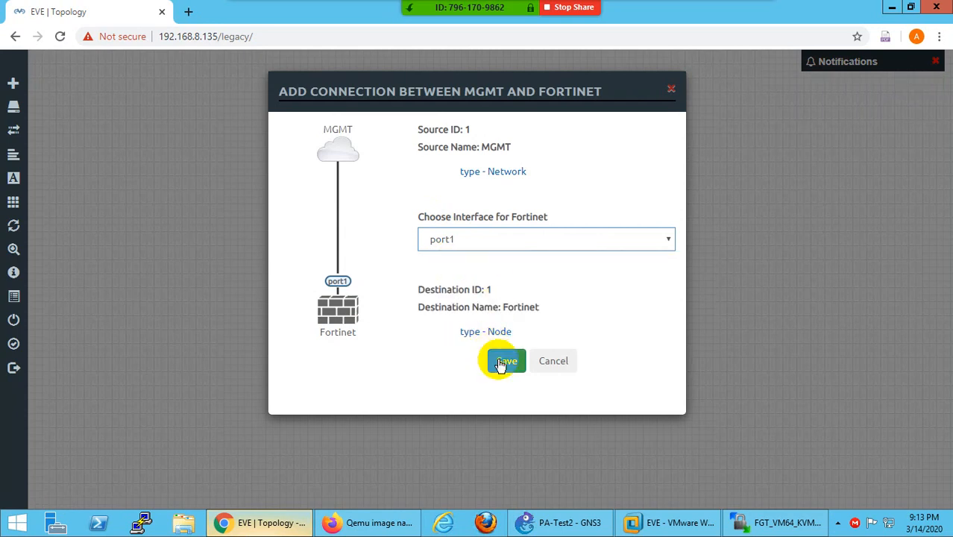
left_click(505, 362)
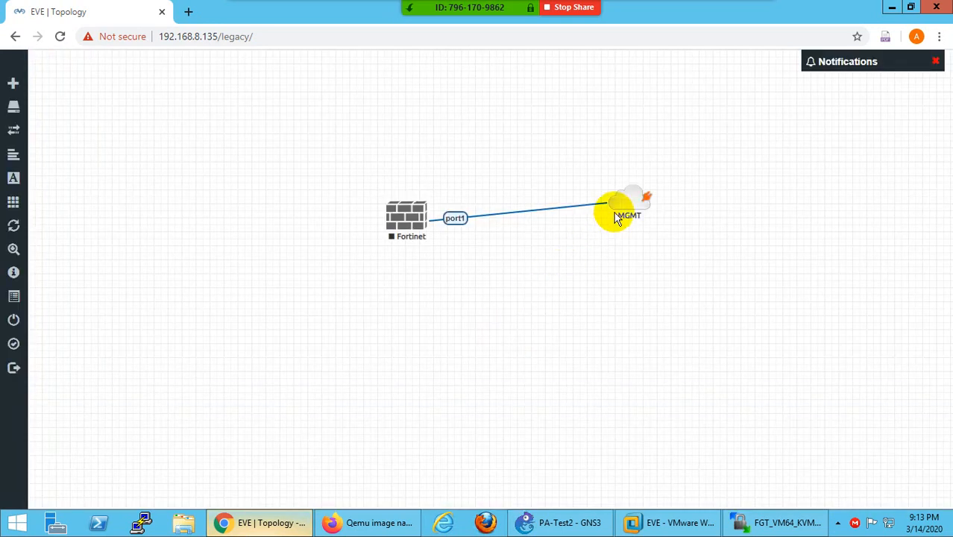
left_click_drag(627, 206, 626, 219)
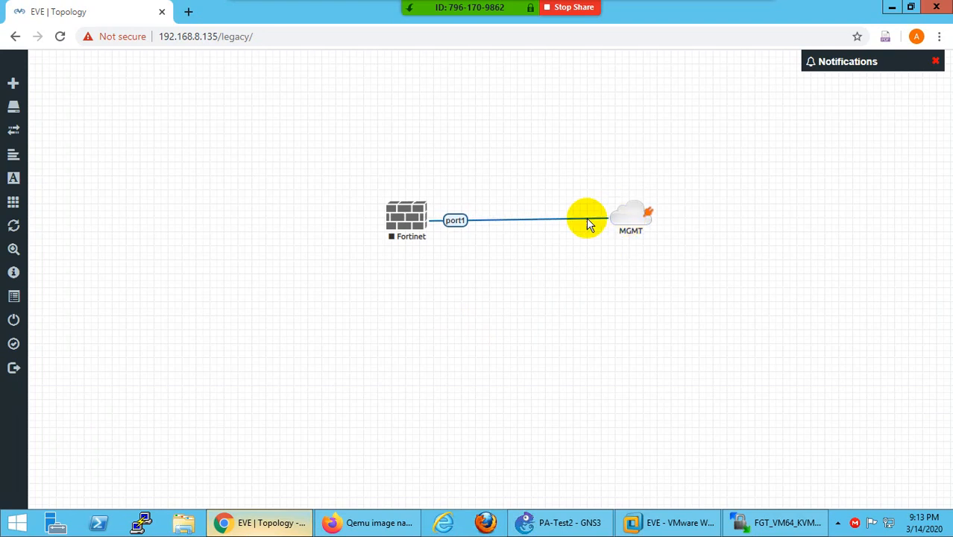
- Start the Fortinet node, then close and confirm ending the WinSCP session
right_click(409, 217)
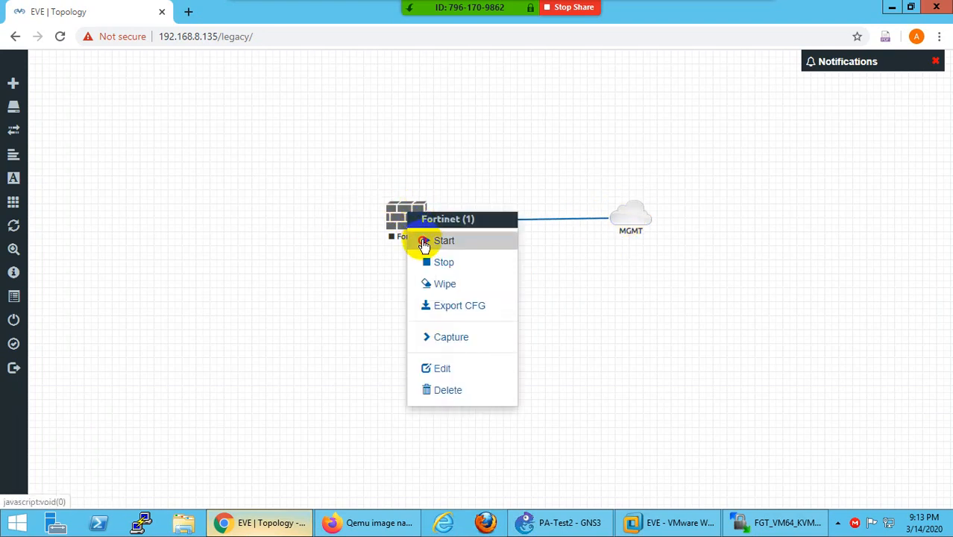
left_click(424, 241)
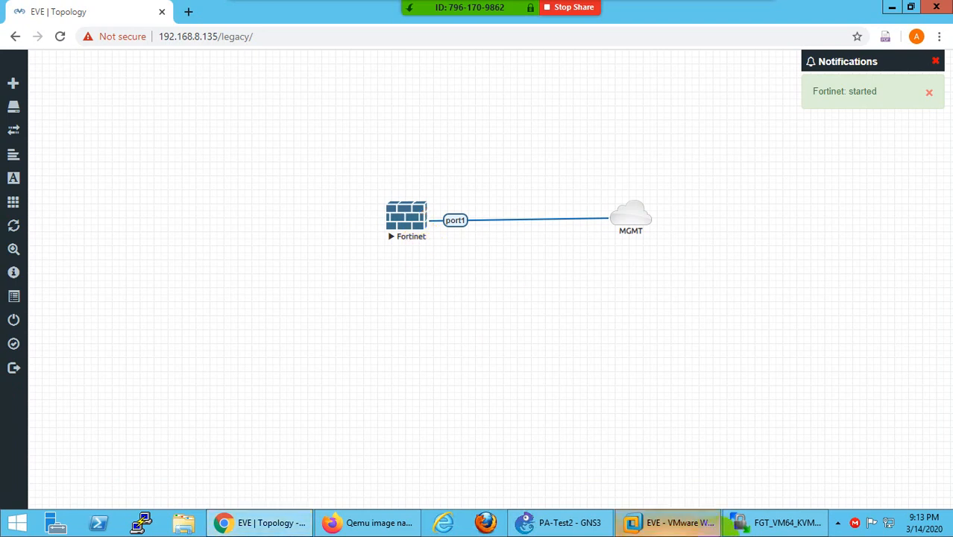
left_click(746, 521)
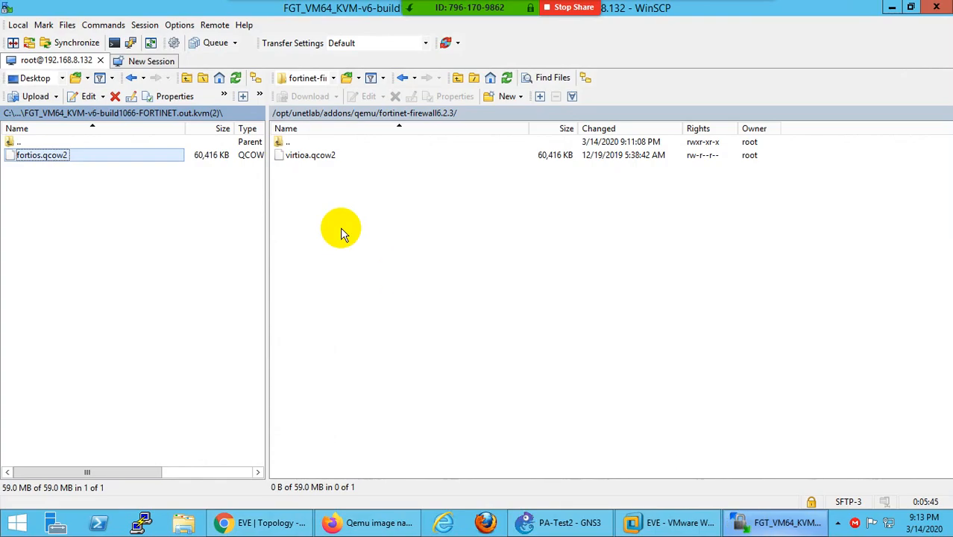
left_click(939, 9)
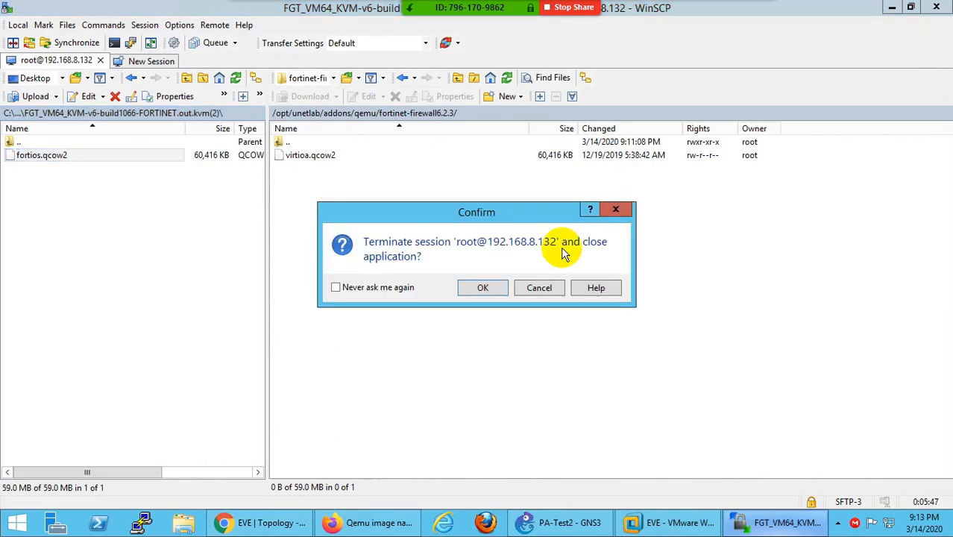
left_click(482, 290)
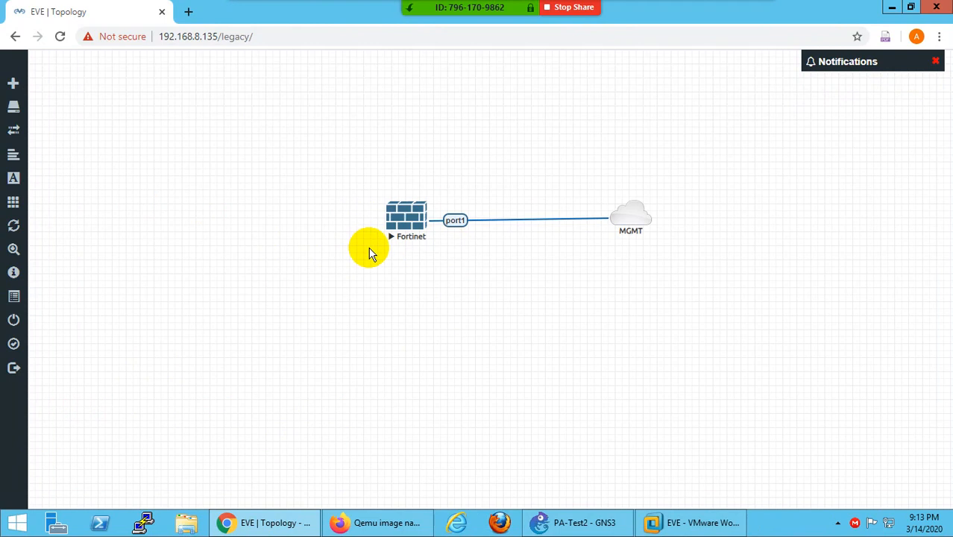
- Open the Fortinet telnet console, close the duplicate tab, and minimize the remote desktop
left_click(410, 221)
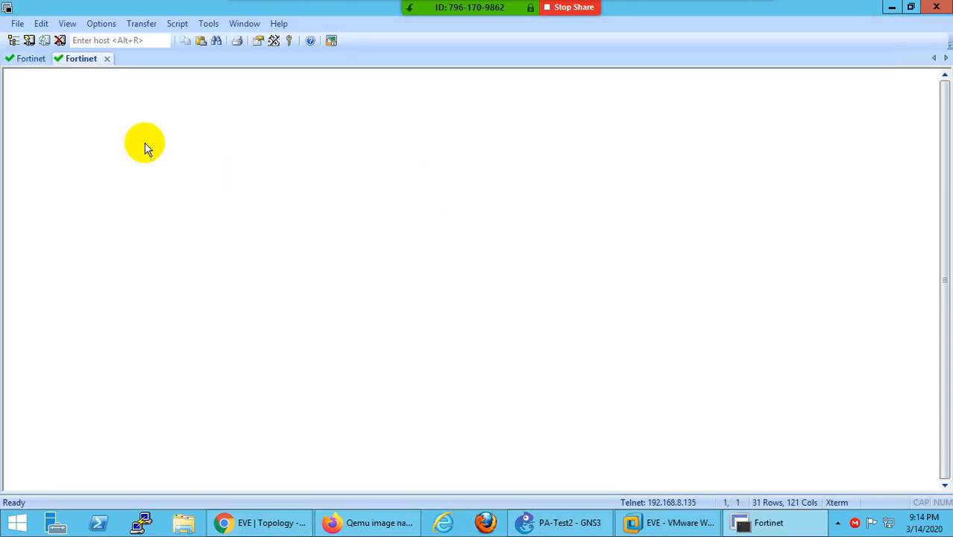
left_click(106, 58)
left_click(484, 292)
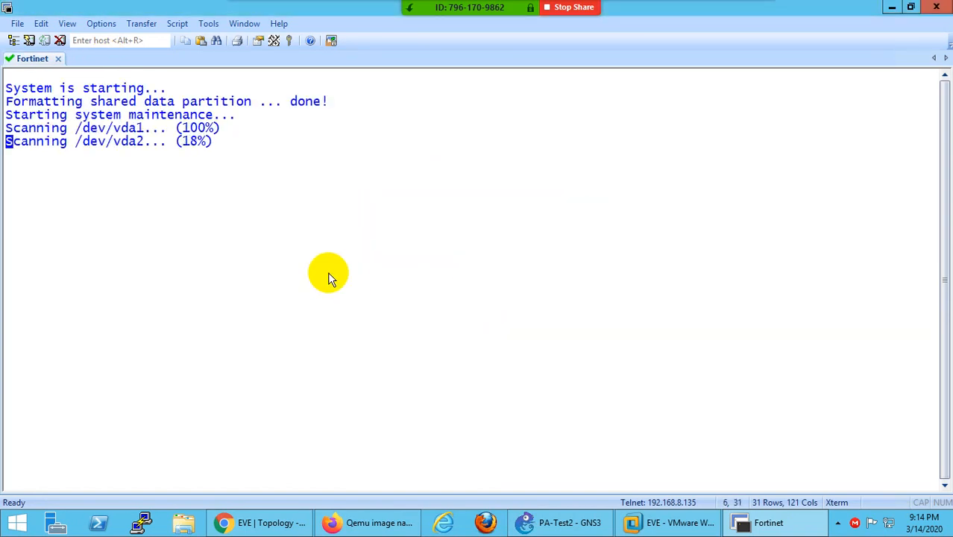
left_click(646, 14)
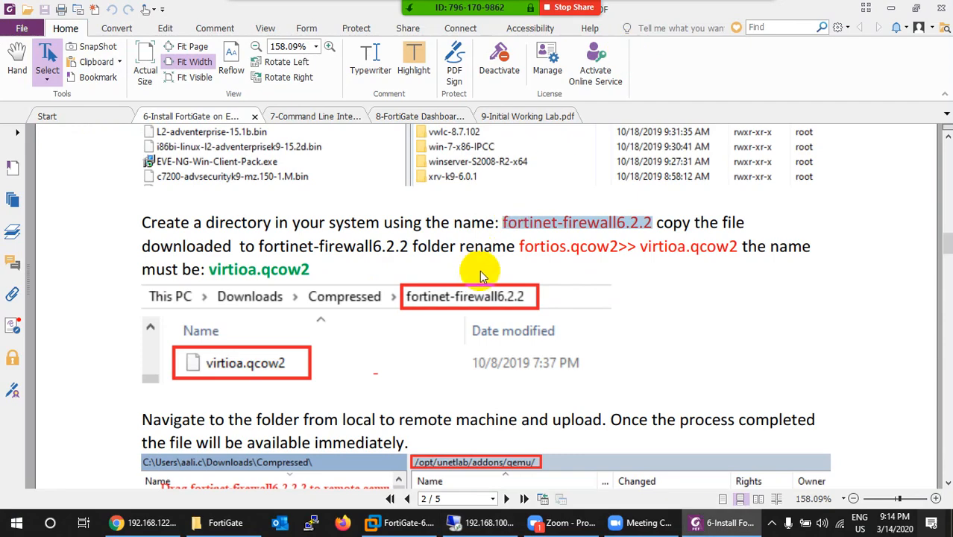
- Read the FortiGate install guide's file upload steps, scrolling from page 2 onward
scroll(485, 299, "down", 3)
scroll(490, 310, "down", 1)
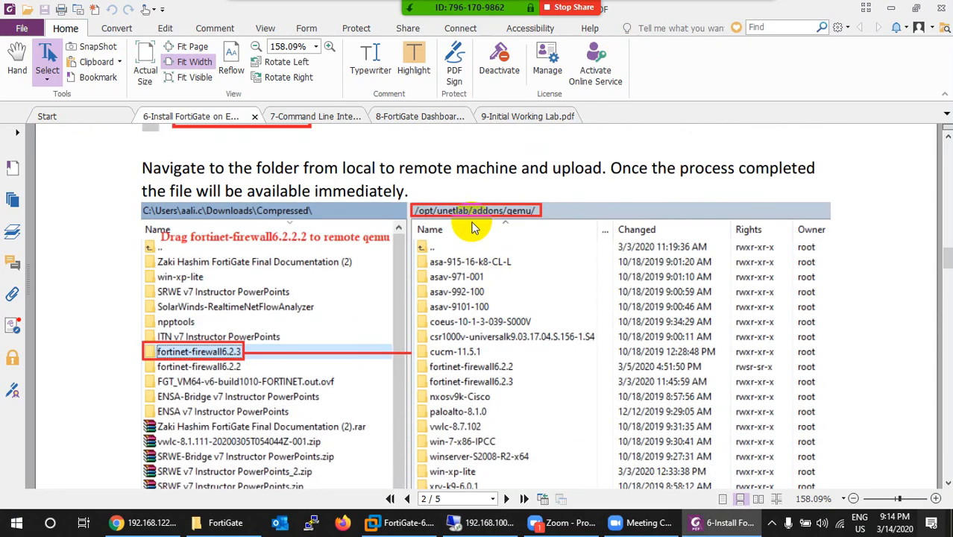
scroll(481, 254, "down", 2)
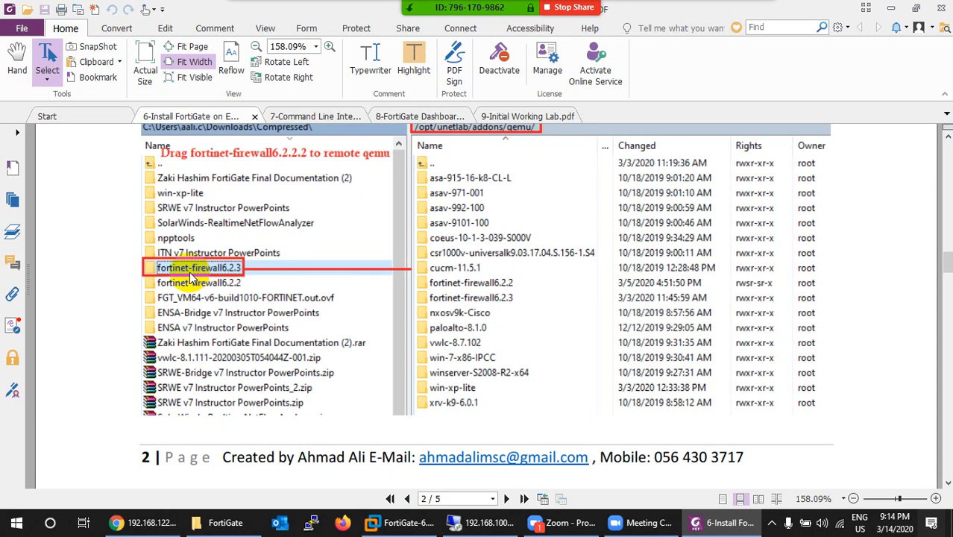
scroll(196, 276, "up", 5)
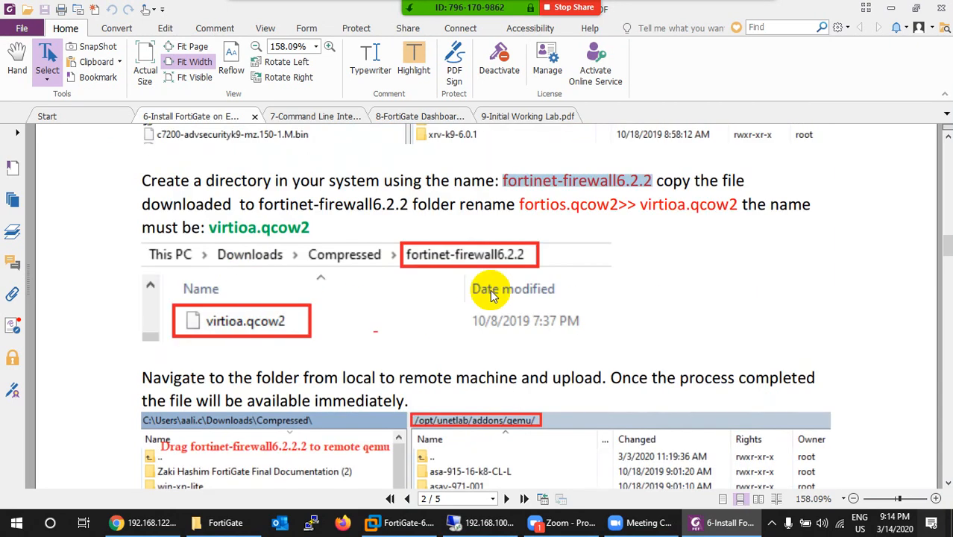
scroll(463, 268, "down", 4)
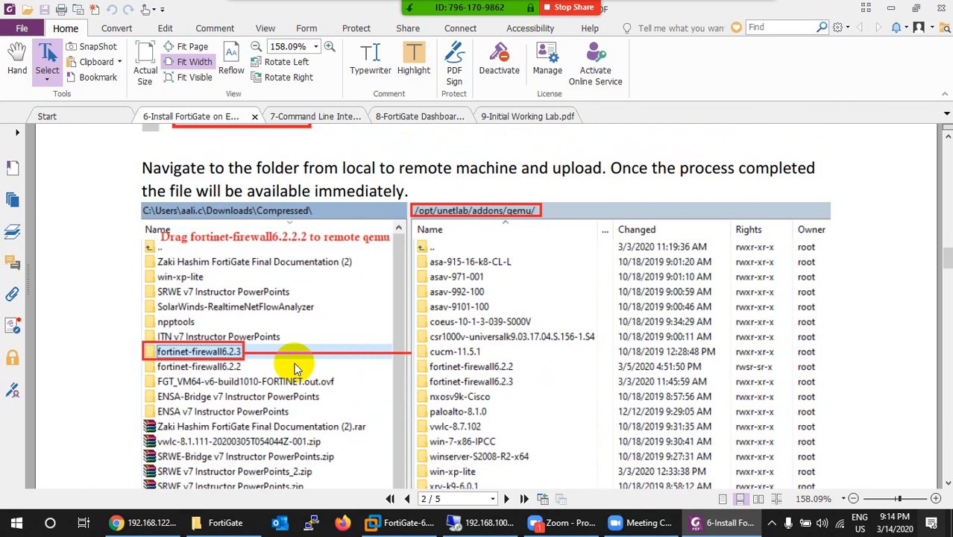
scroll(506, 356, "down", 2)
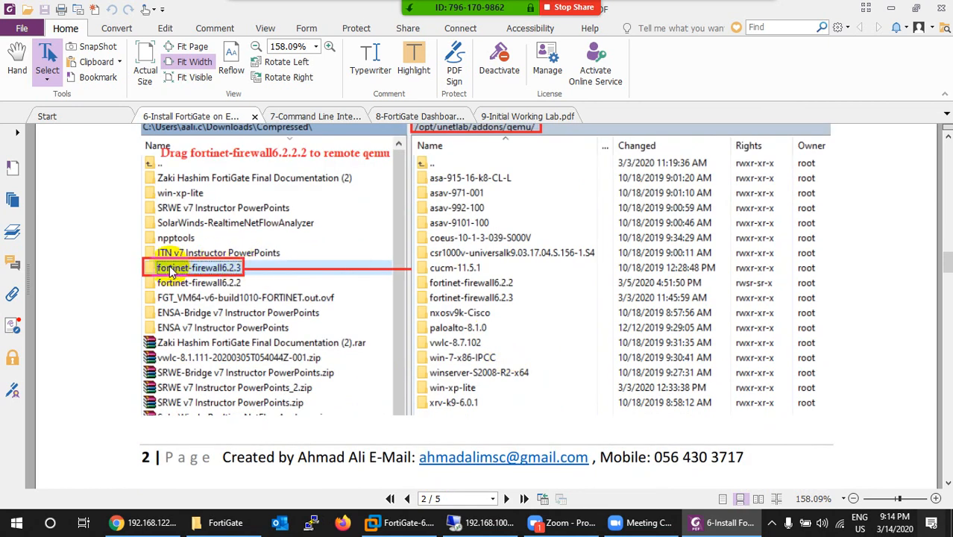
scroll(552, 270, "up", 2)
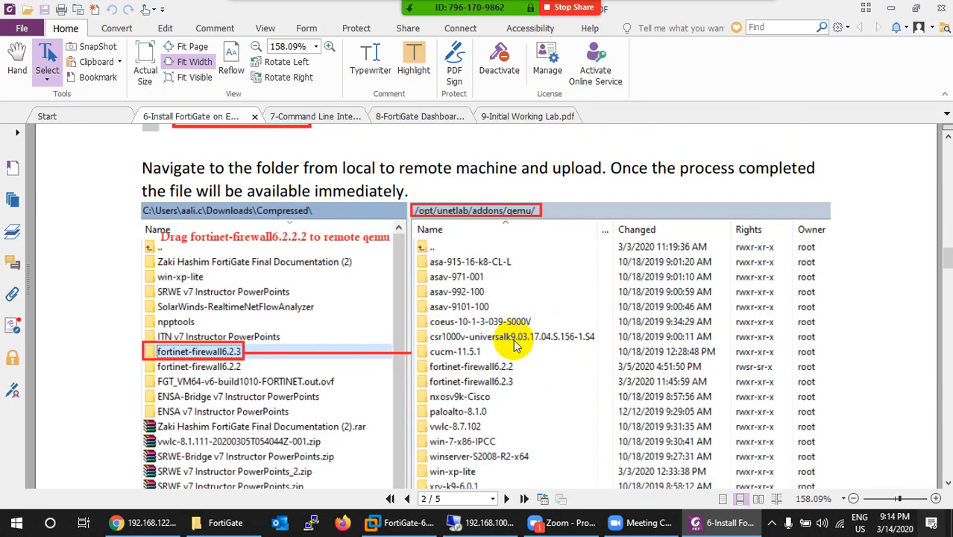
scroll(526, 341, "down", 1)
scroll(520, 346, "down", 5)
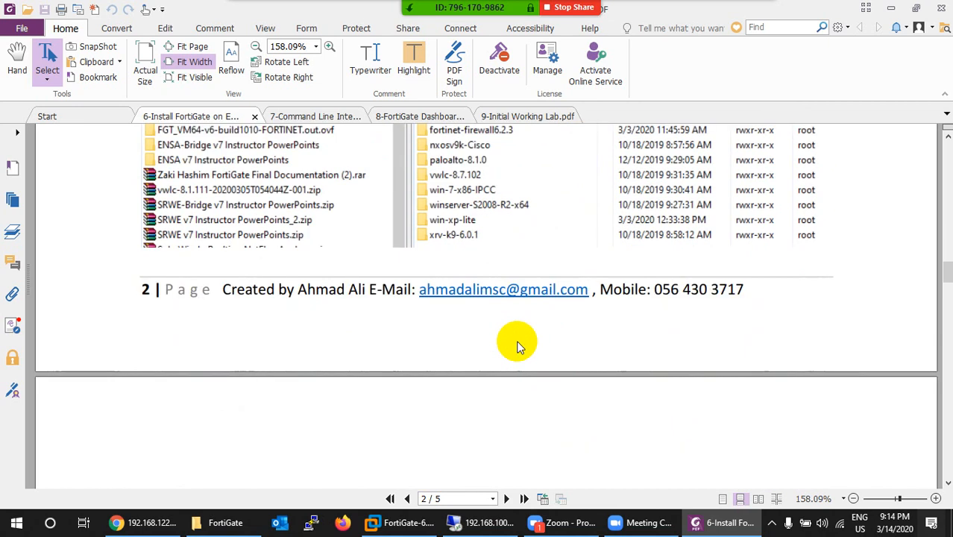
scroll(520, 345, "down", 10)
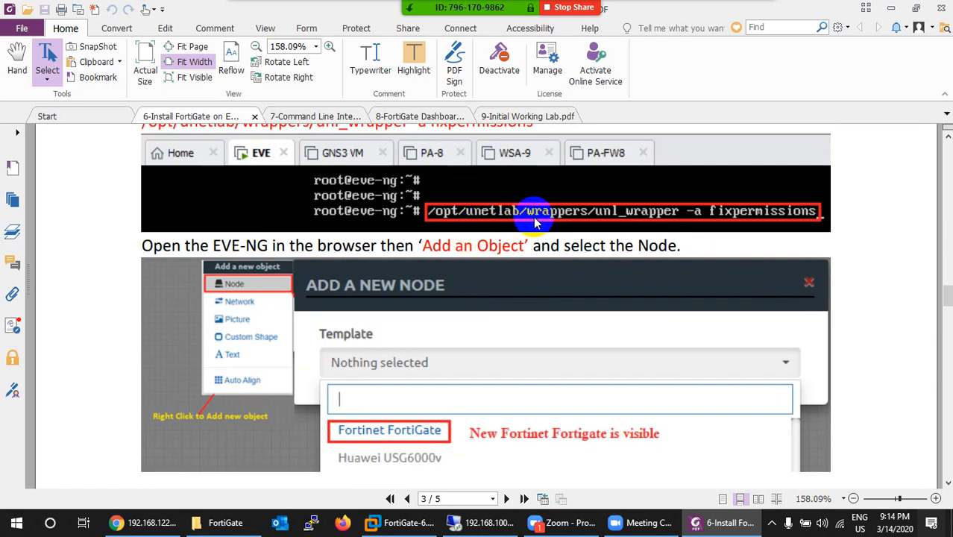
scroll(533, 217, "down", 3)
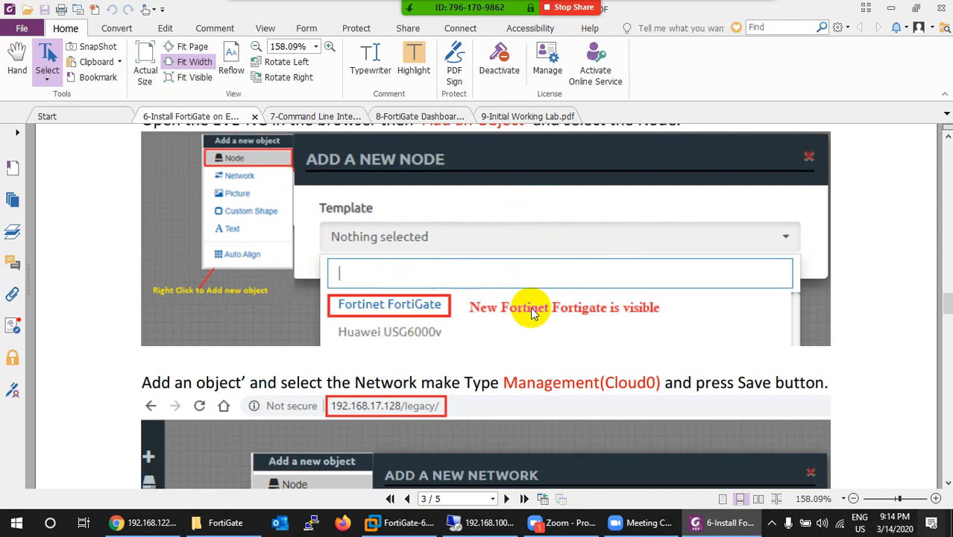
scroll(532, 312, "down", 4)
- Continue reading down to the license page on page 5, then minimize Foxit PhantomPDF
scroll(543, 284, "down", 5)
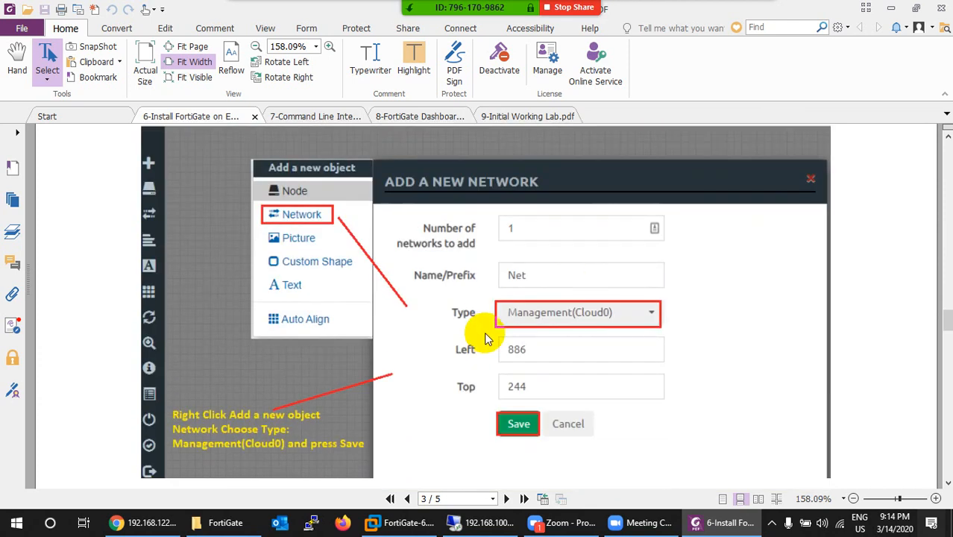
scroll(359, 380, "down", 2)
scroll(400, 297, "down", 12)
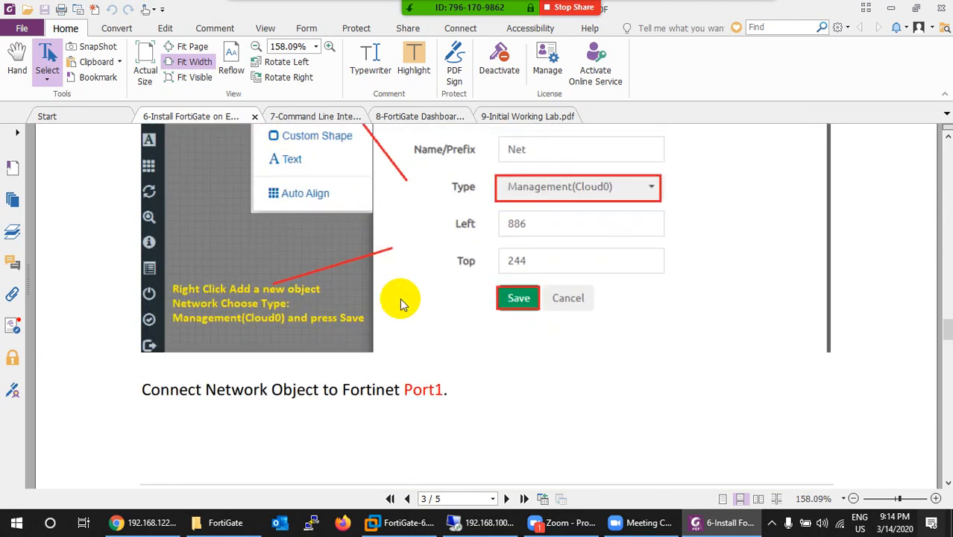
scroll(395, 297, "down", 3)
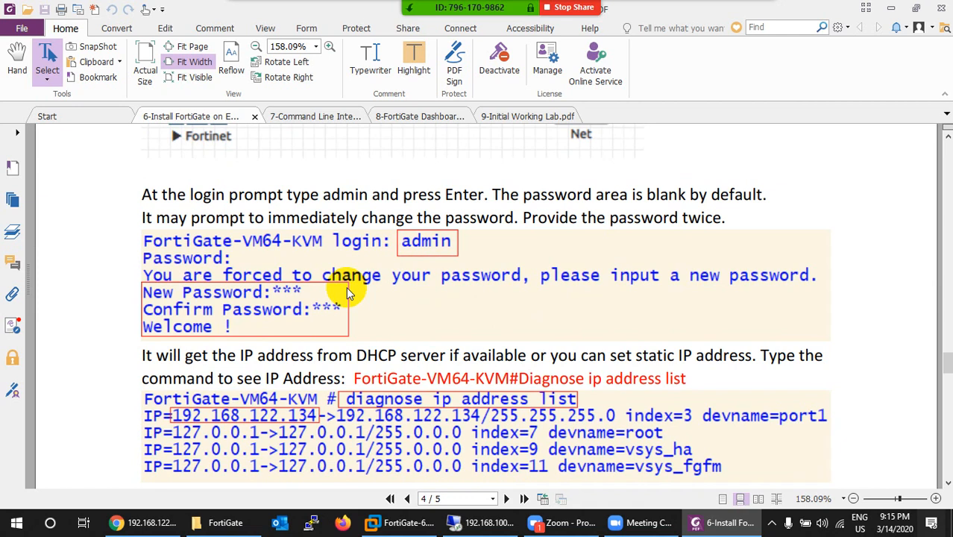
scroll(346, 286, "down", 2)
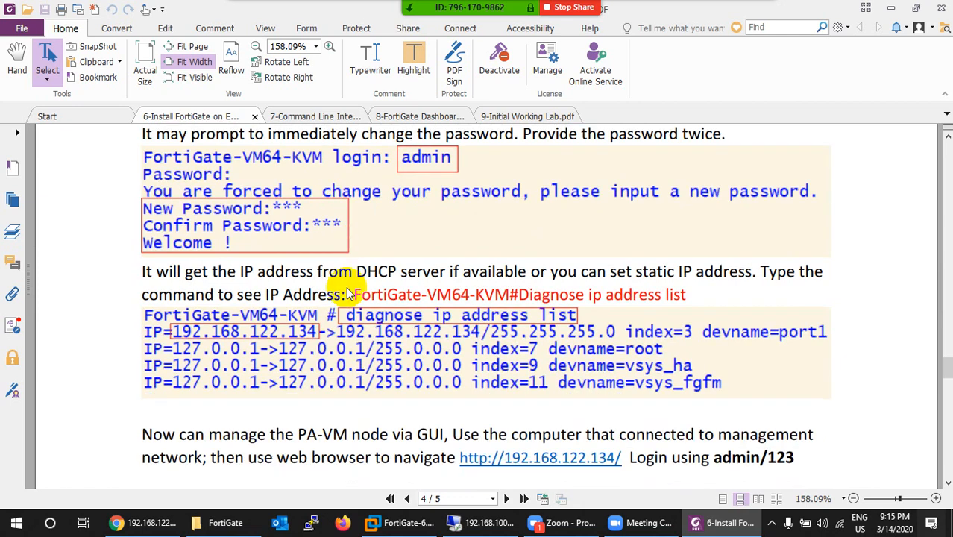
scroll(393, 259, "down", 1)
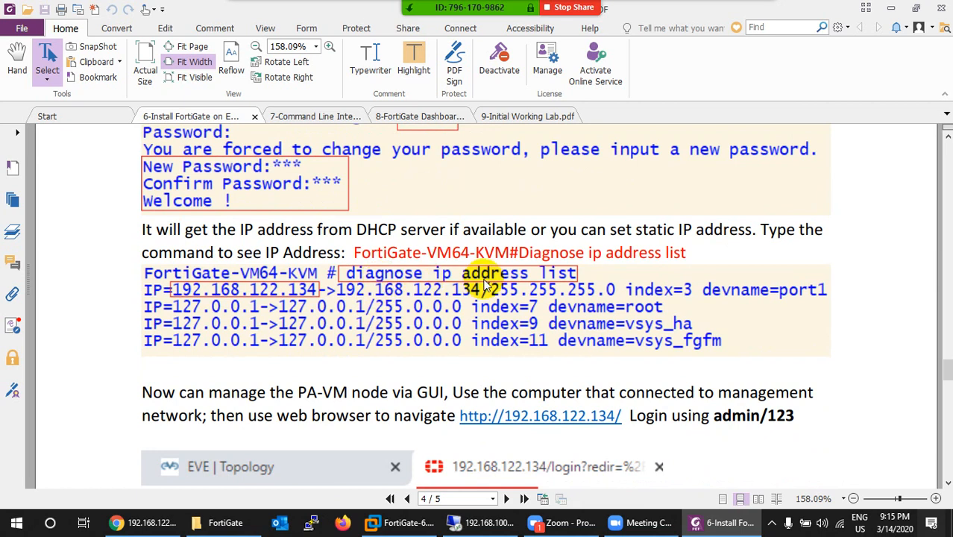
scroll(477, 306, "down", 12)
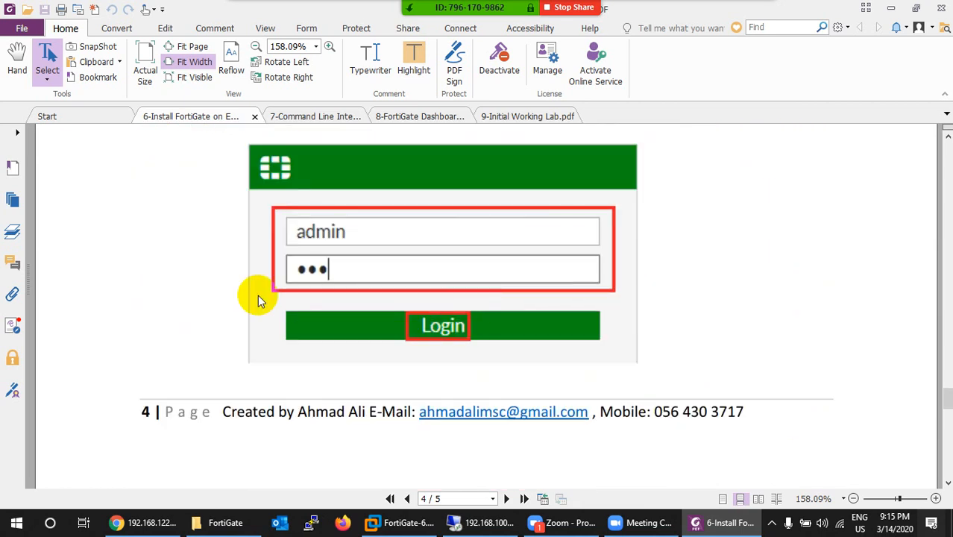
scroll(336, 340, "down", 4)
scroll(336, 340, "down", 12)
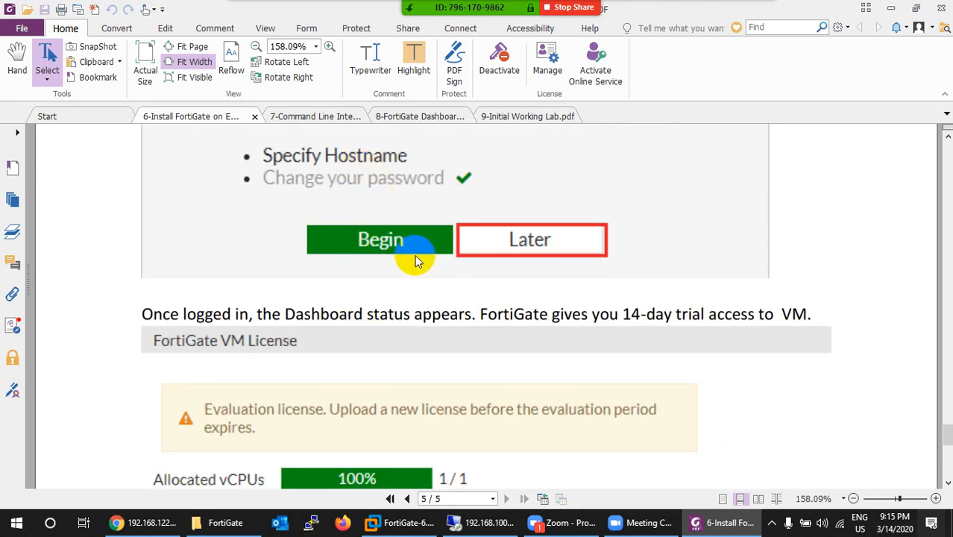
scroll(414, 268, "down", 9)
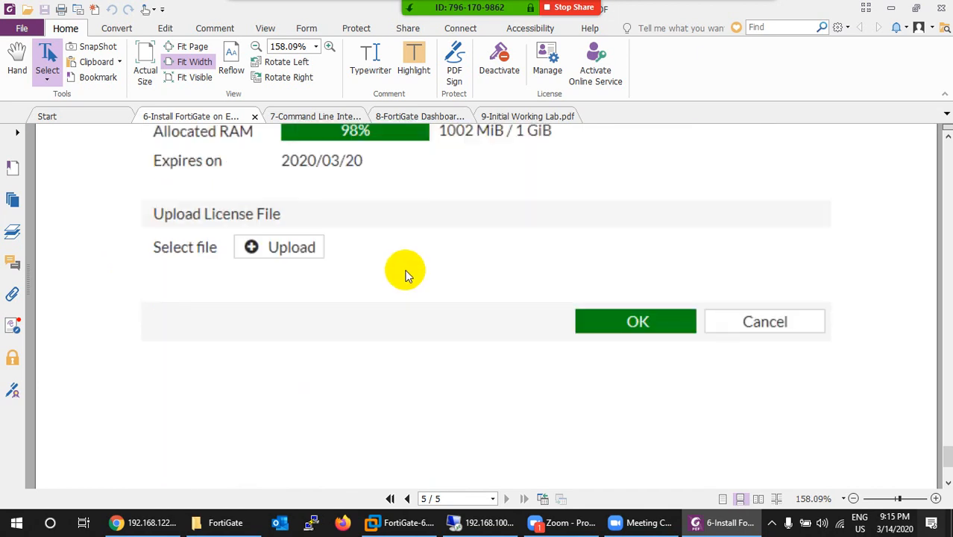
scroll(405, 276, "down", 3)
left_click(713, 522)
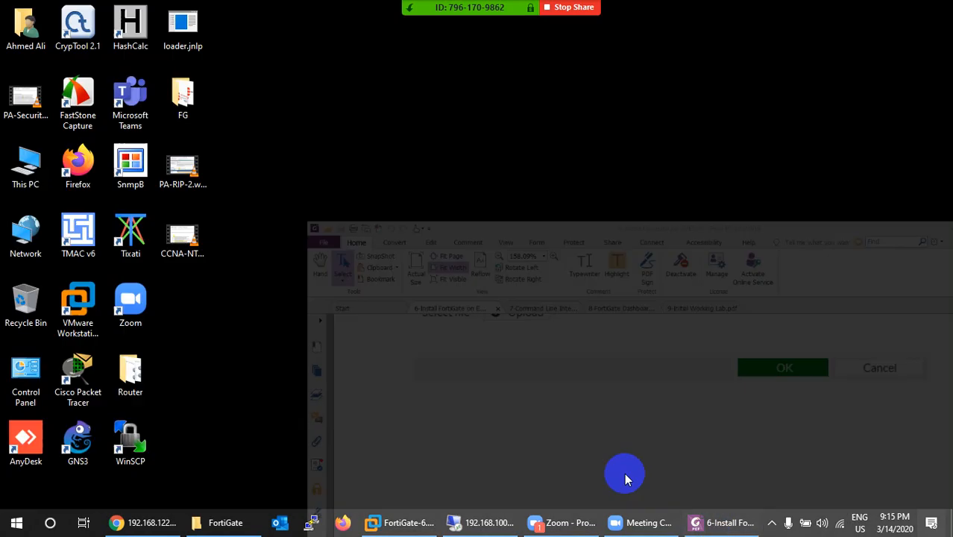
- Log in to the FortiGate console as admin with an empty password and set a new one
left_click(483, 521)
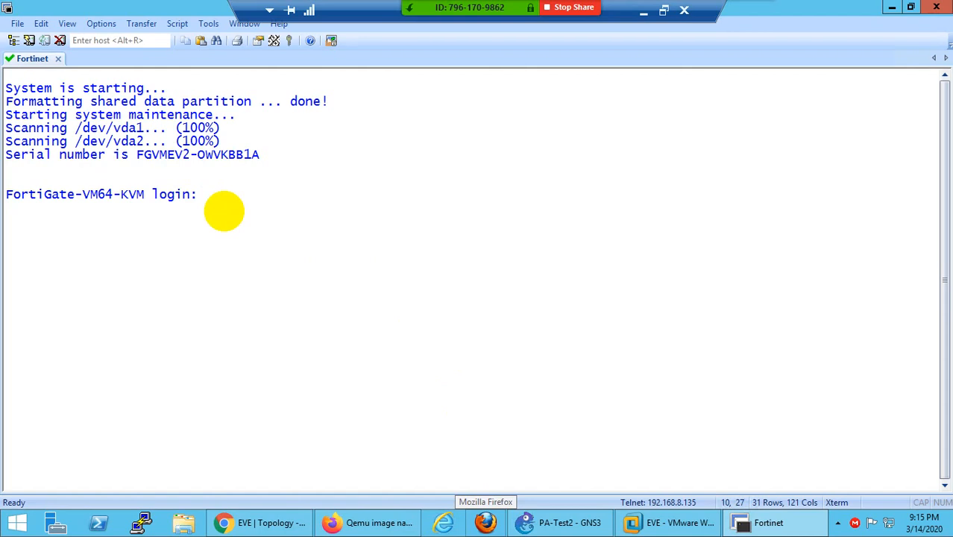
type("admin")
key("Return")
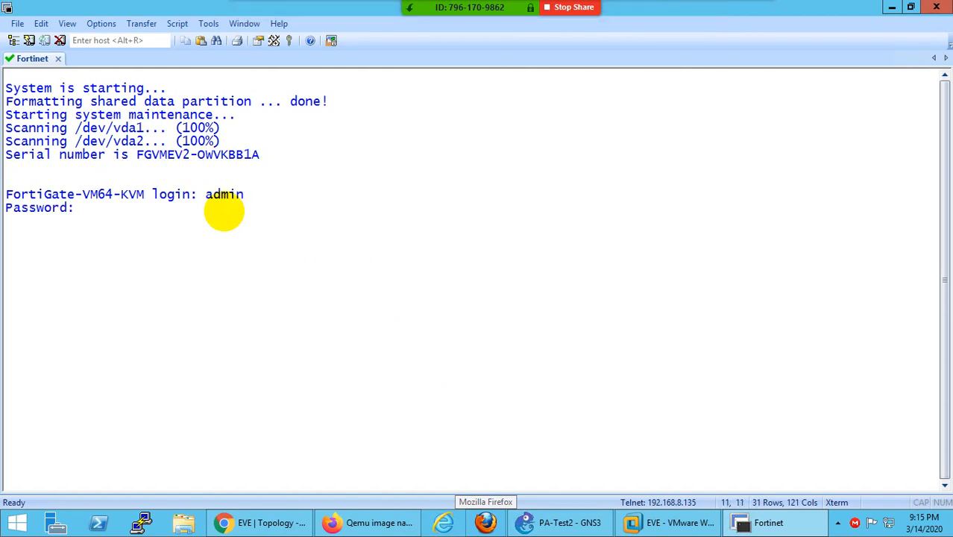
key("Return")
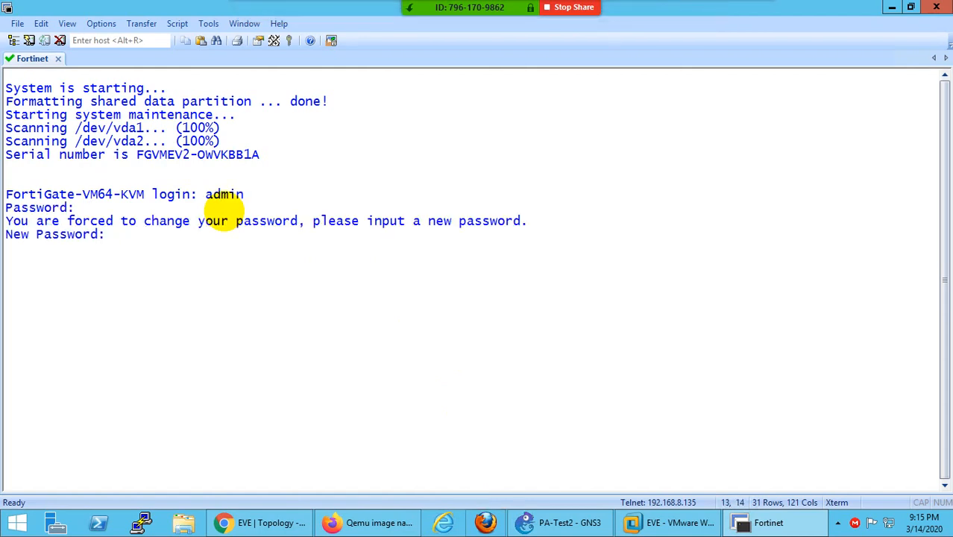
key("Return")
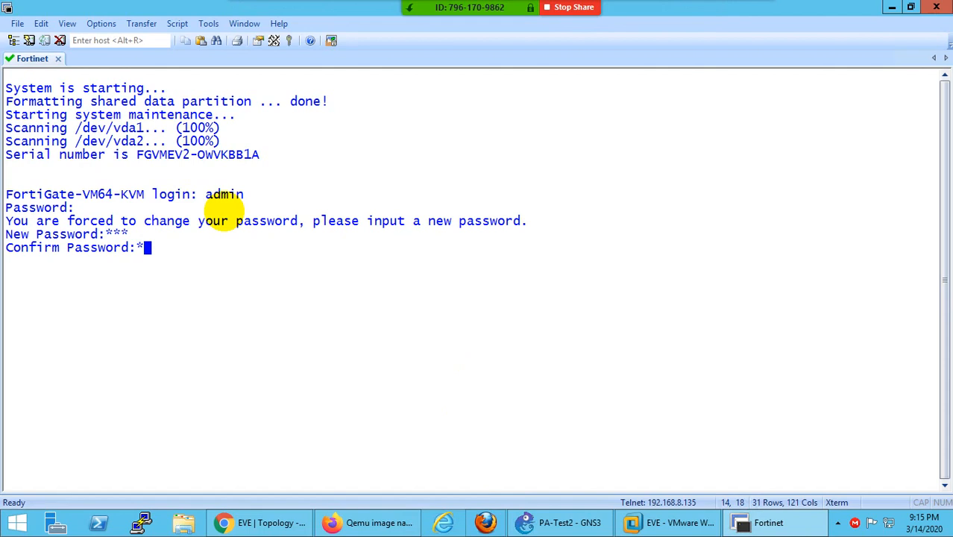
key("Return")
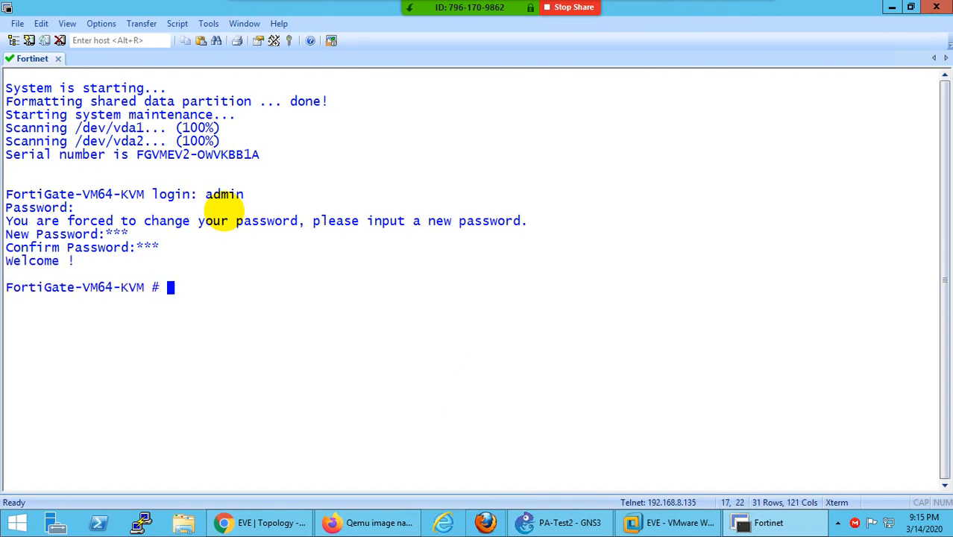
- Show port1's interface configuration, noting its DHCP mode and allowed management protocols
key("ctrl+l")
key("Return")
type("show ")
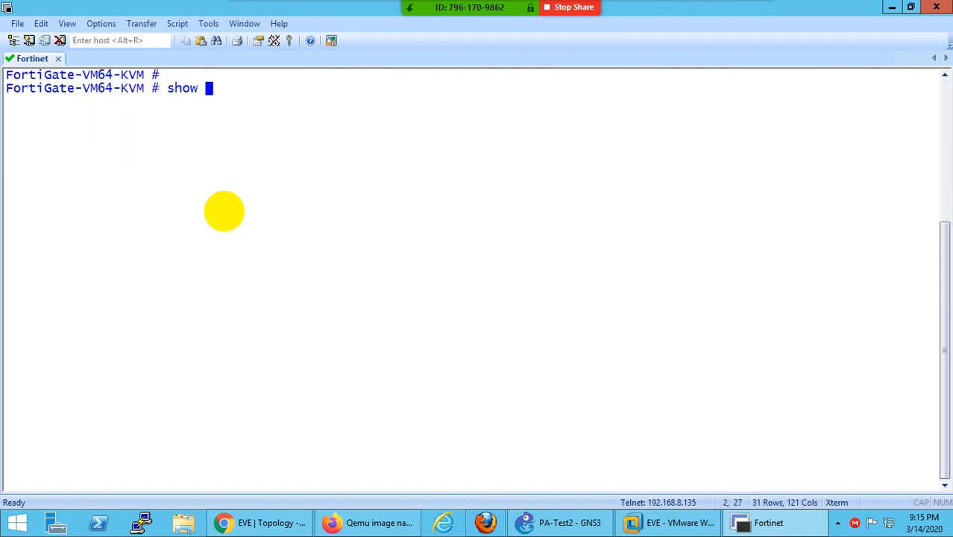
type("system interface port1")
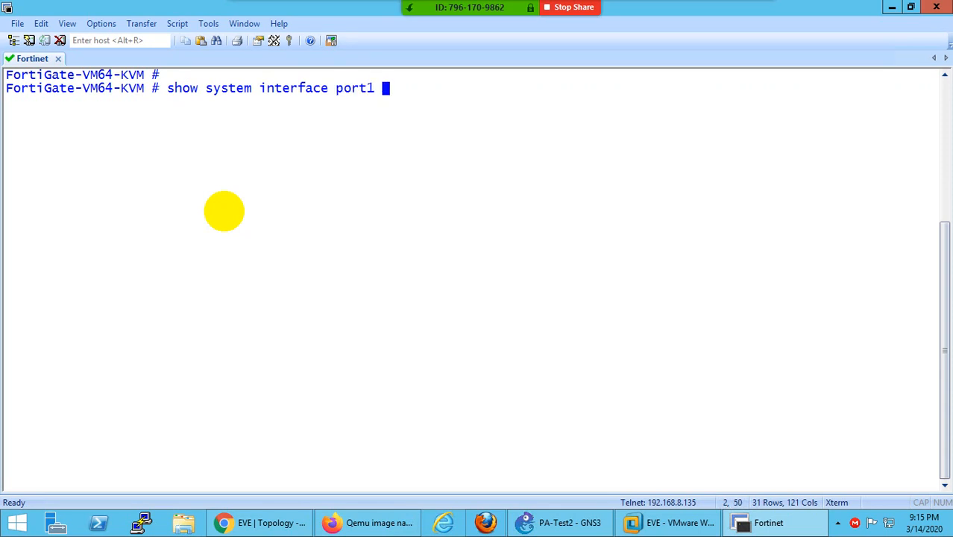
key("Return")
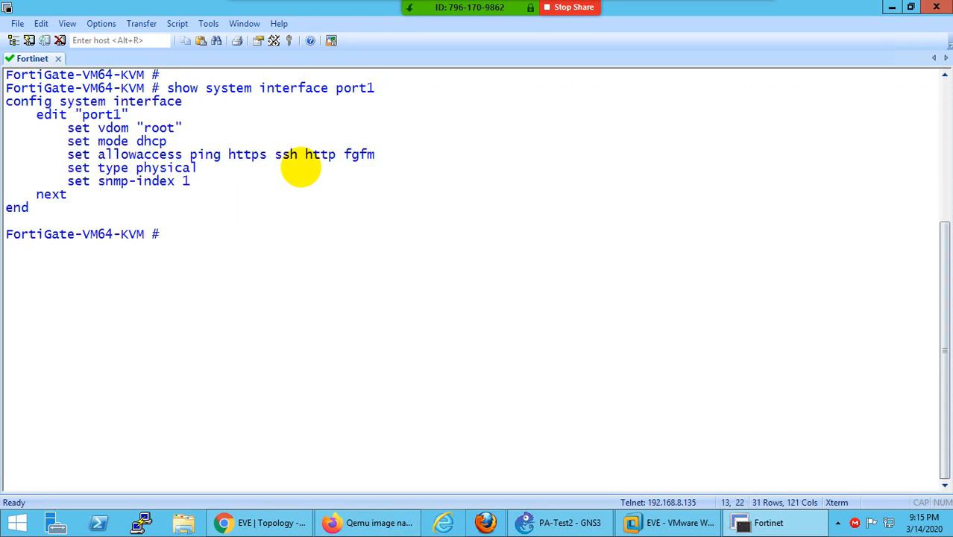
left_click_drag(167, 144, 101, 148)
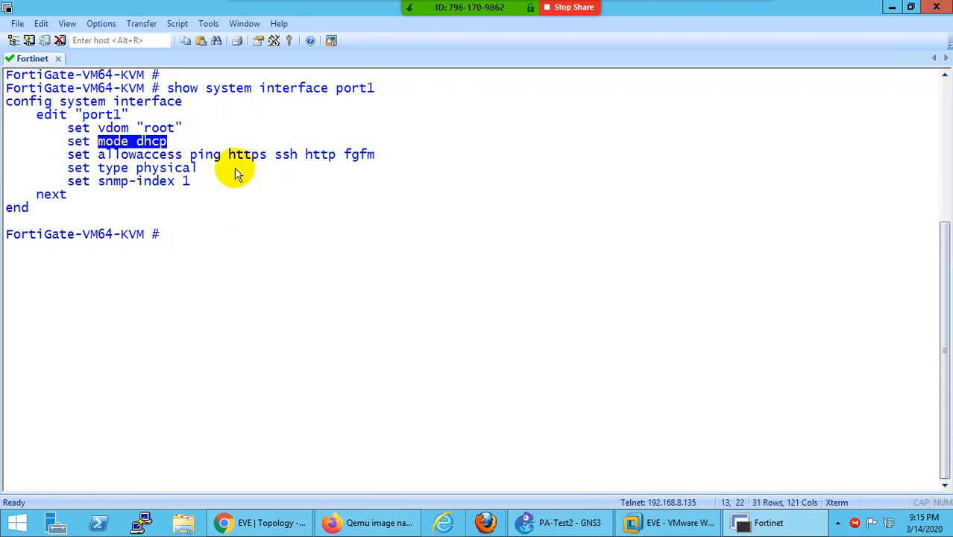
left_click_drag(376, 155, 97, 155)
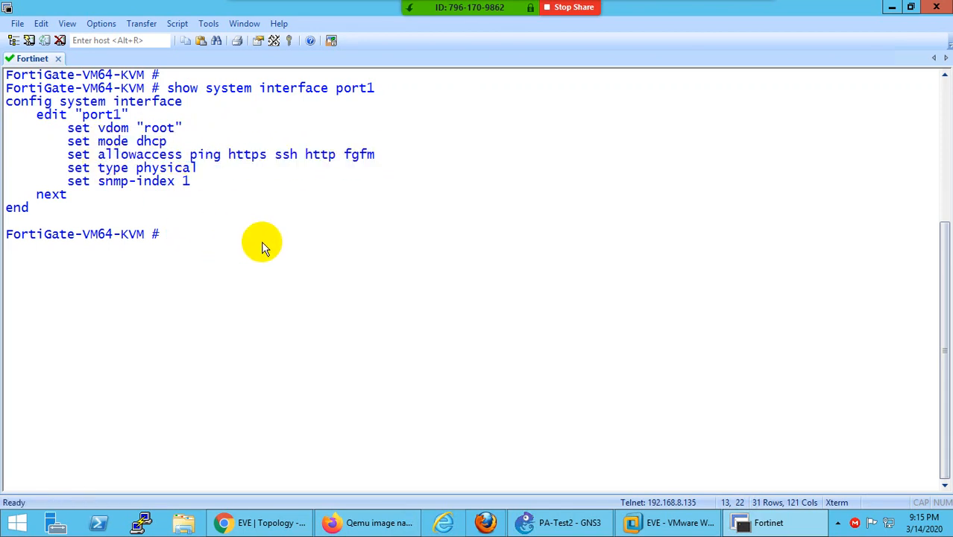
- List interface addresses and run 'diagnose ip address list' to copy port1's 192.168.8.140
key("Up")
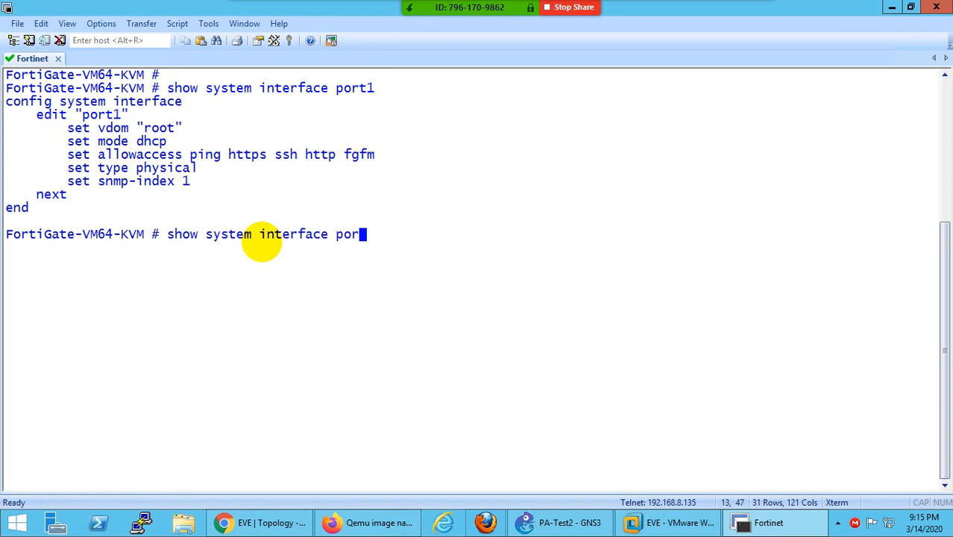
key("question")
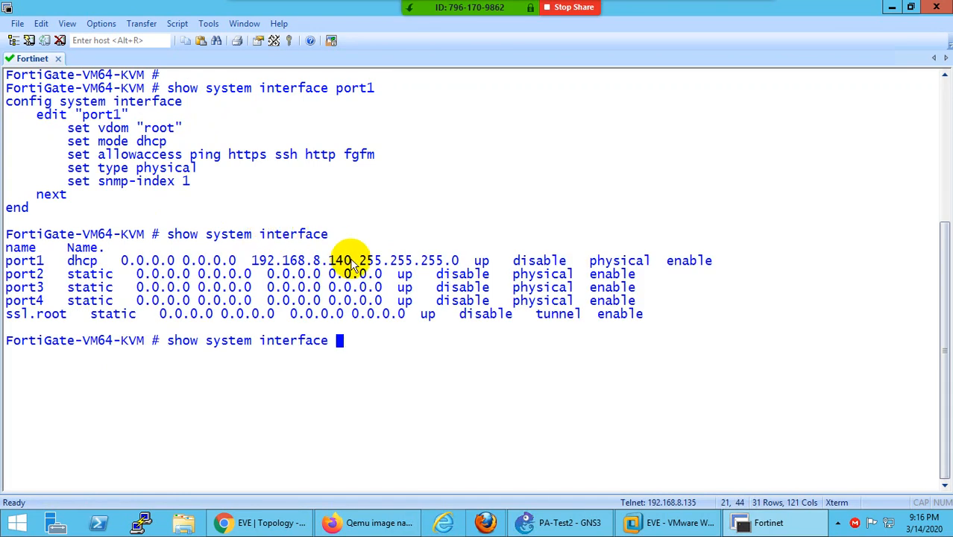
left_click_drag(351, 261, 267, 266)
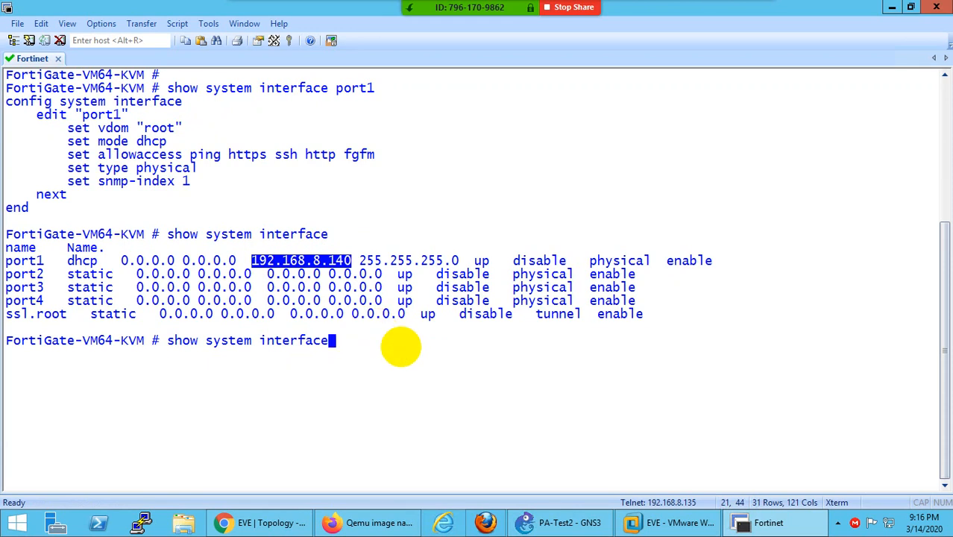
key("BackSpace")
key("BackSpace")
key("BackSpace")
key("BackSpace")
key("BackSpace")
key("BackSpace")
key("BackSpace")
key("BackSpace")
key("BackSpace")
key("BackSpace")
key("BackSpace")
key("BackSpace")
key("BackSpace")
key("BackSpace")
key("BackSpace")
key("BackSpace")
key("BackSpace")
key("BackSpace")
type("show ")
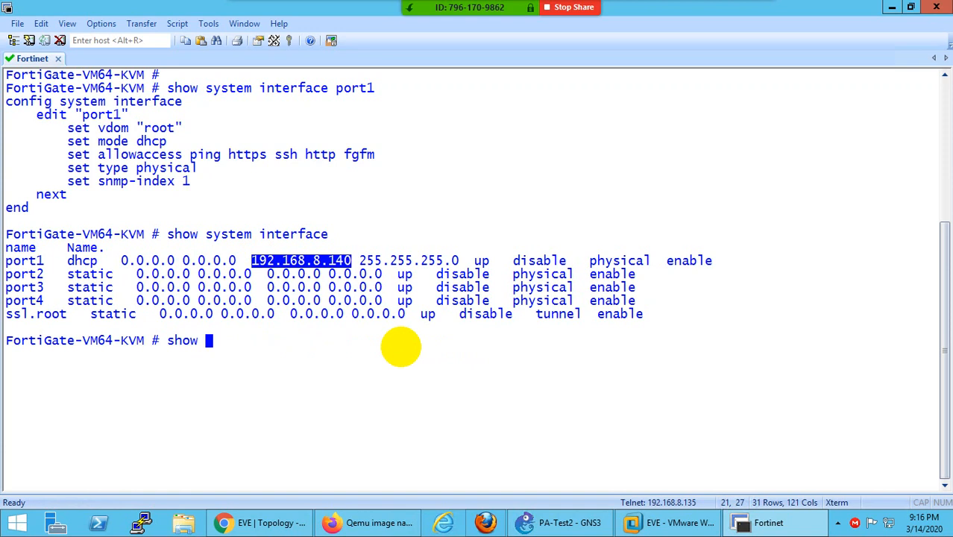
key("BackSpace")
key("BackSpace")
key("BackSpace")
key("BackSpace")
key("BackSpace")
type("diagnose ")
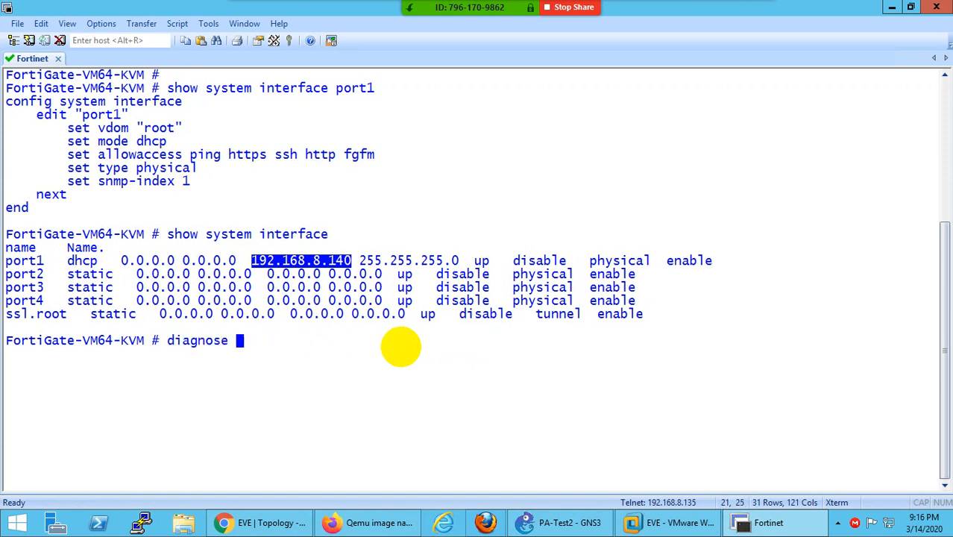
type("ip address ")
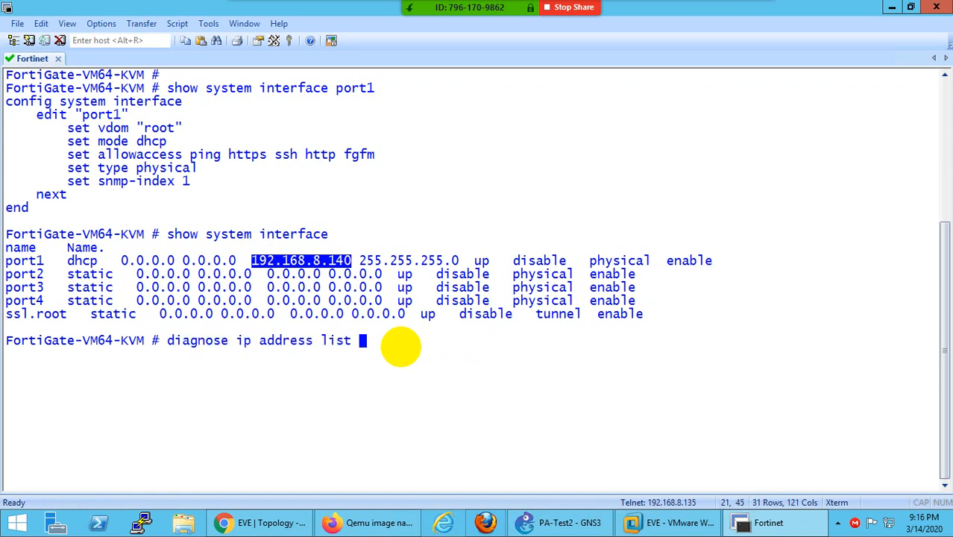
type("list")
key("Return")
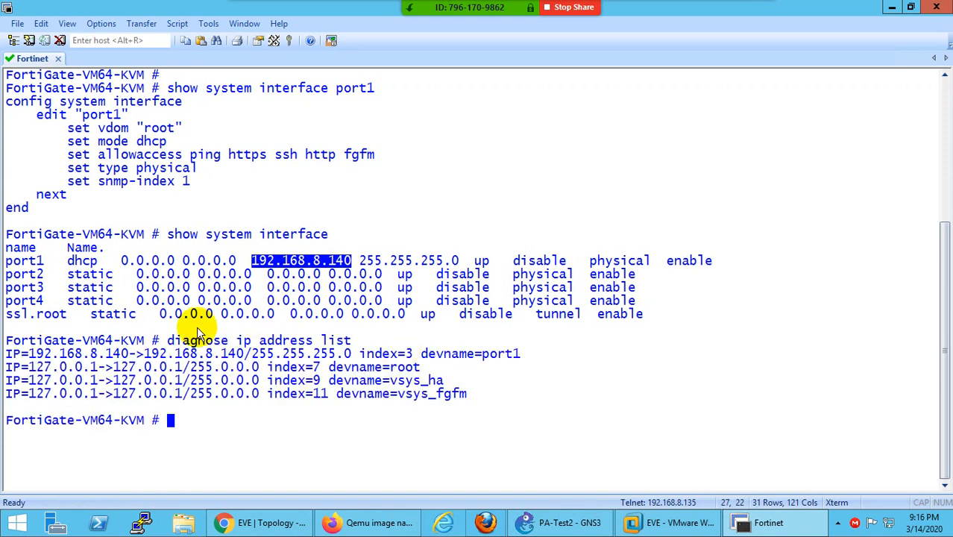
left_click_drag(127, 356, 31, 356)
key("ctrl+c")
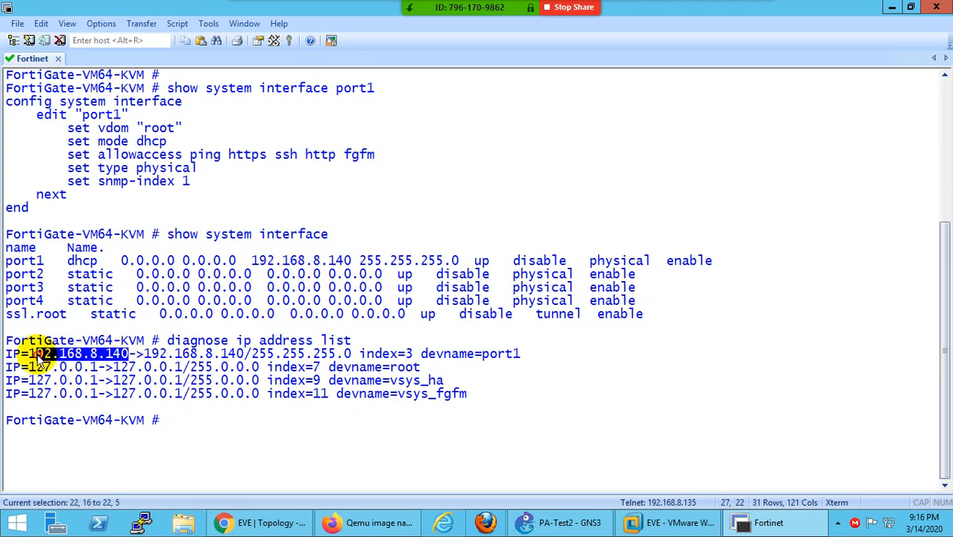
left_click(266, 526)
left_click(188, 13)
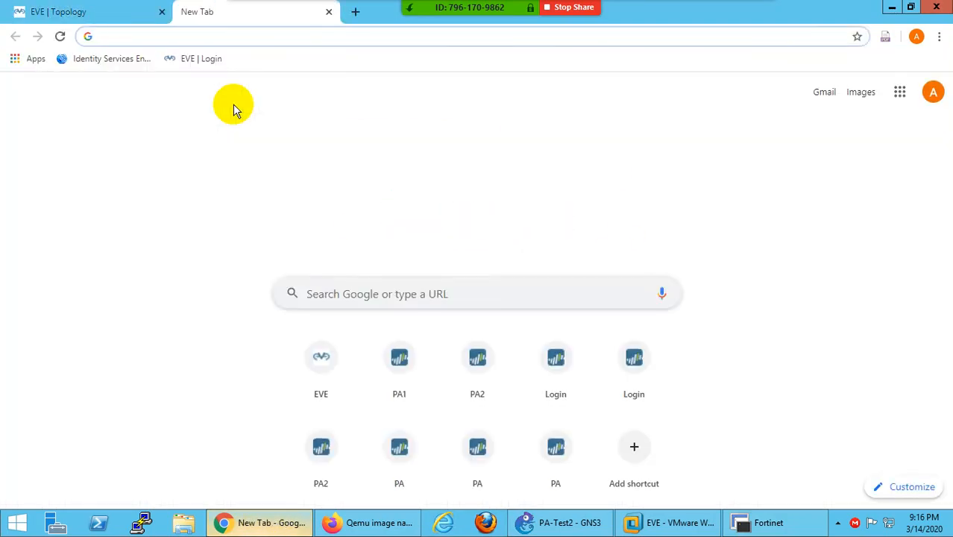
key("ctrl+v")
key("Return")
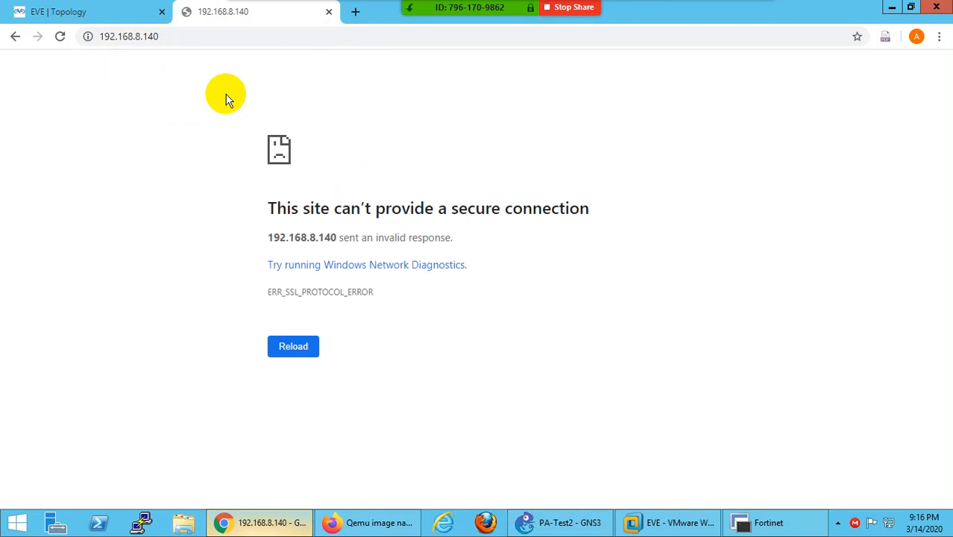
left_click(201, 42)
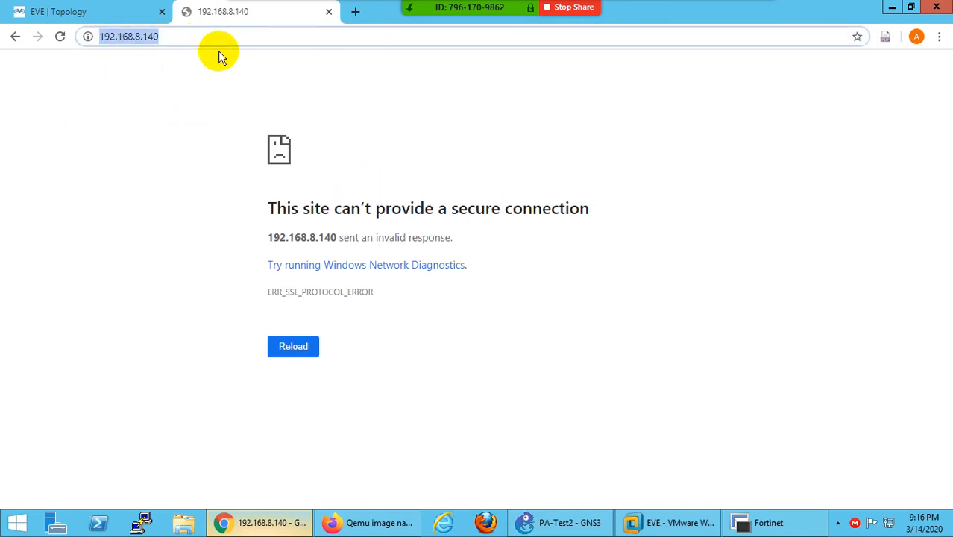
key("Left")
key("Left")
key("Left")
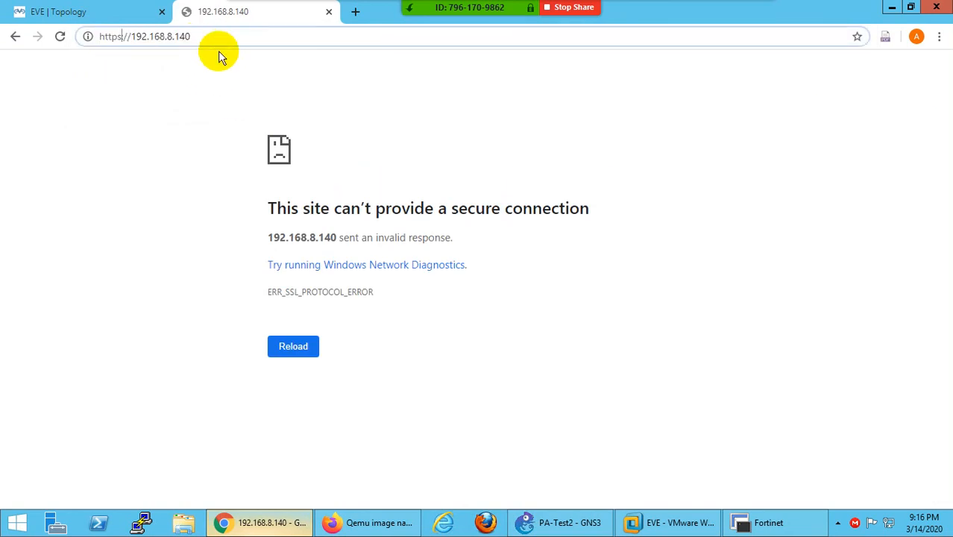
key("BackSpace")
key("BackSpace")
key("Return")
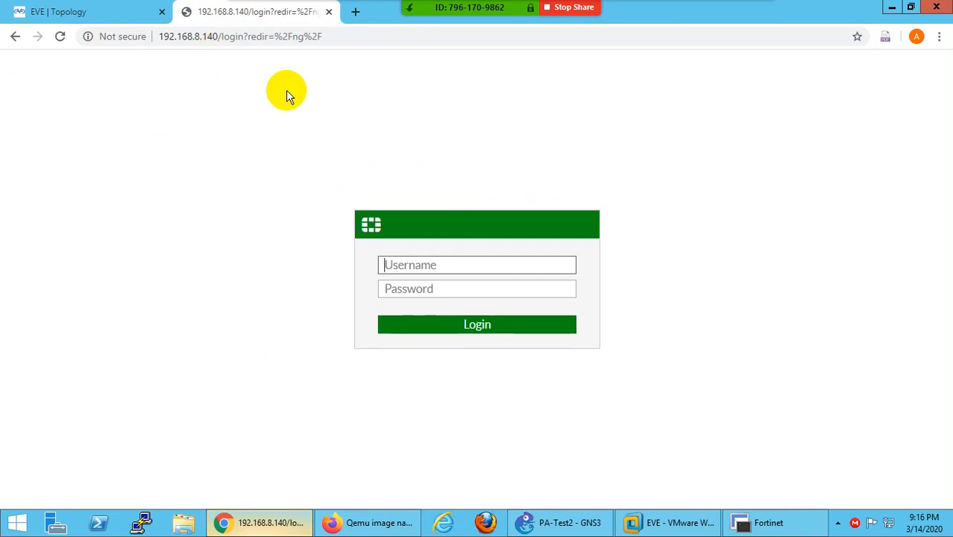
- Sign in to the FortiGate web GUI as admin and decline saving the password
type("admin")
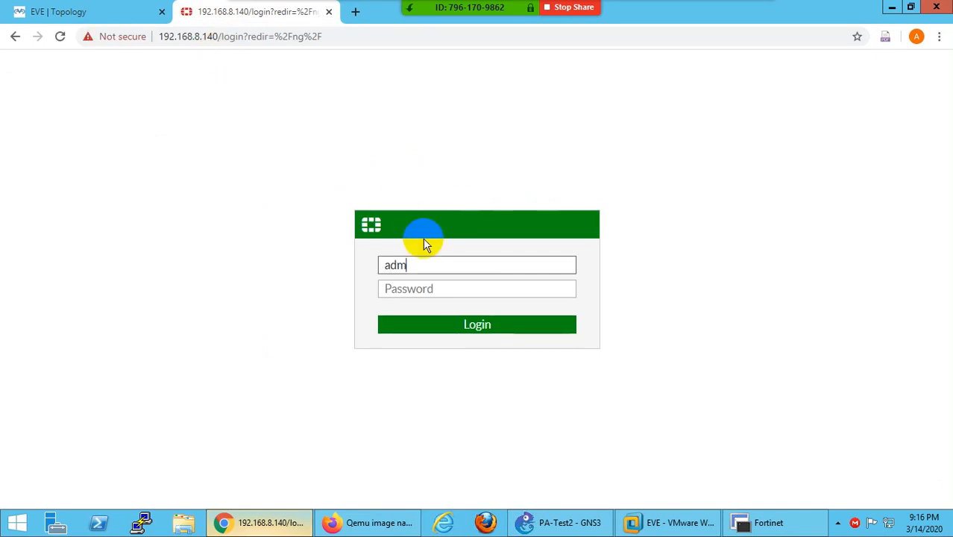
key("Tab")
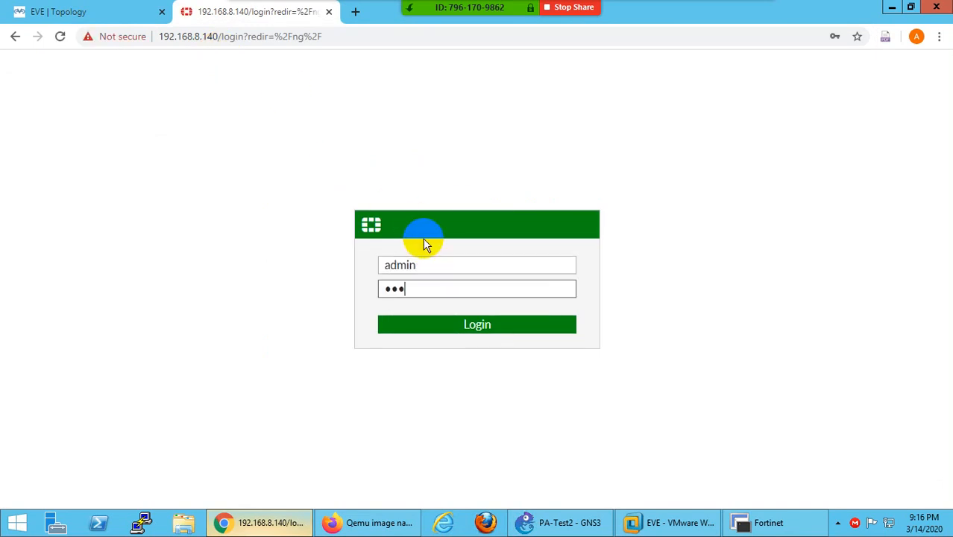
key("Return")
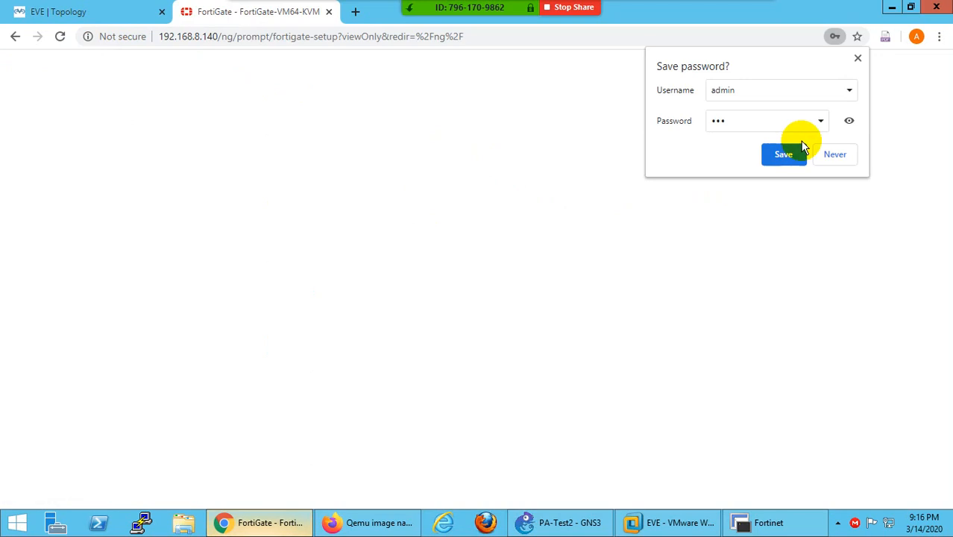
left_click(858, 58)
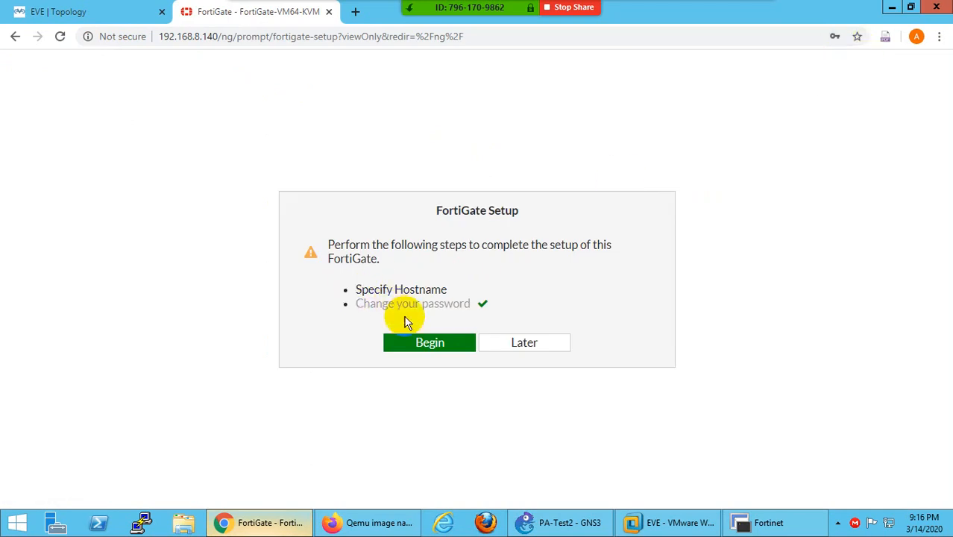
- Run the initial setup and set the FortiGate hostname to FG
left_click(431, 344)
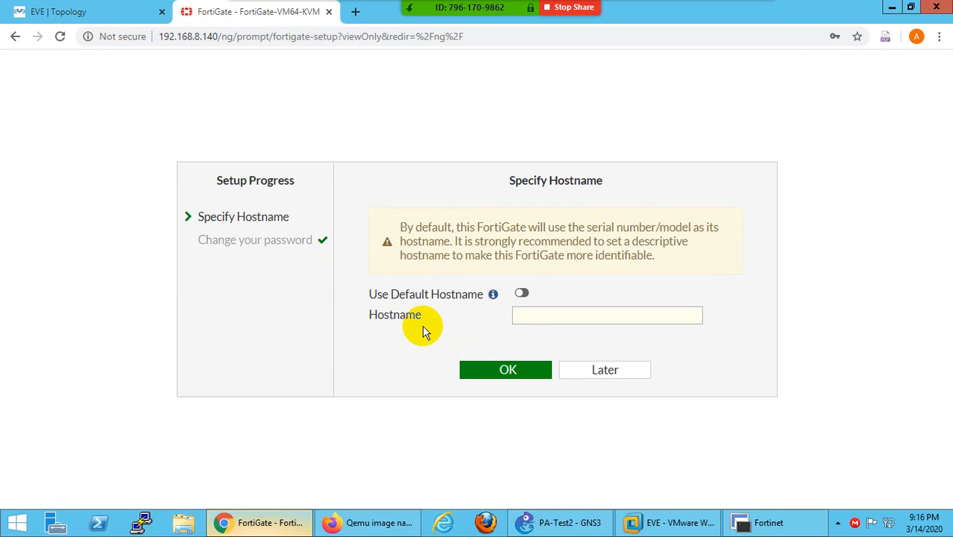
left_click(542, 314)
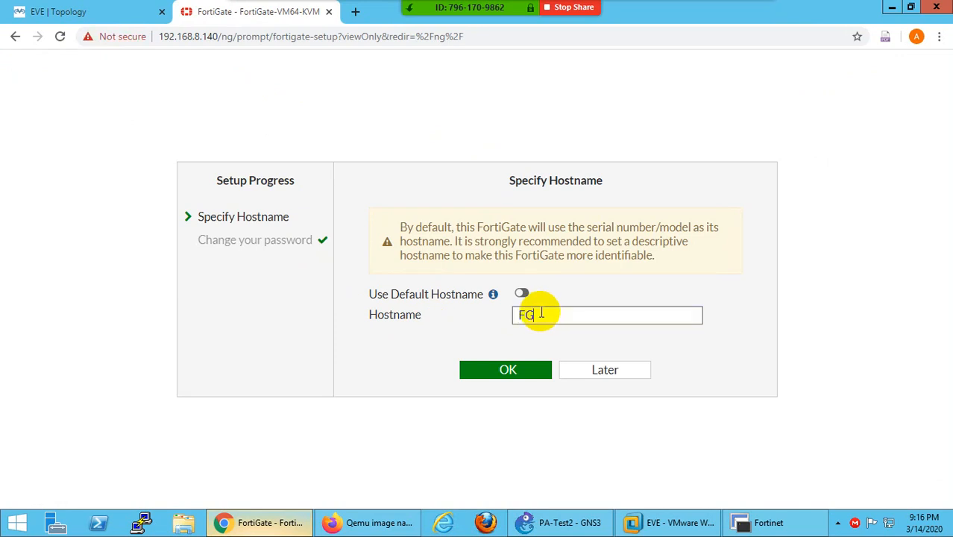
type("FG")
left_click(501, 370)
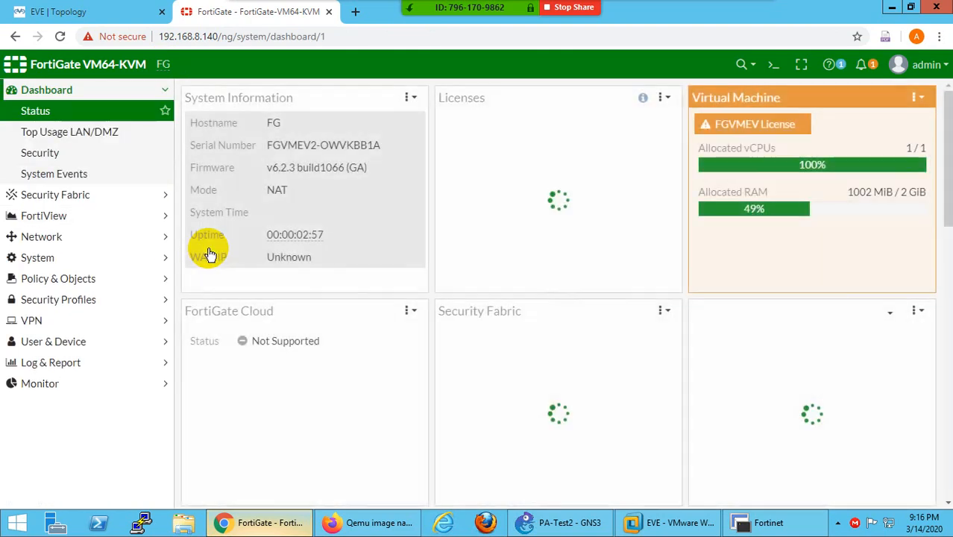
- Minimize the remote desktop session and show the hidden taskbar icons
mouse_move(716, 6)
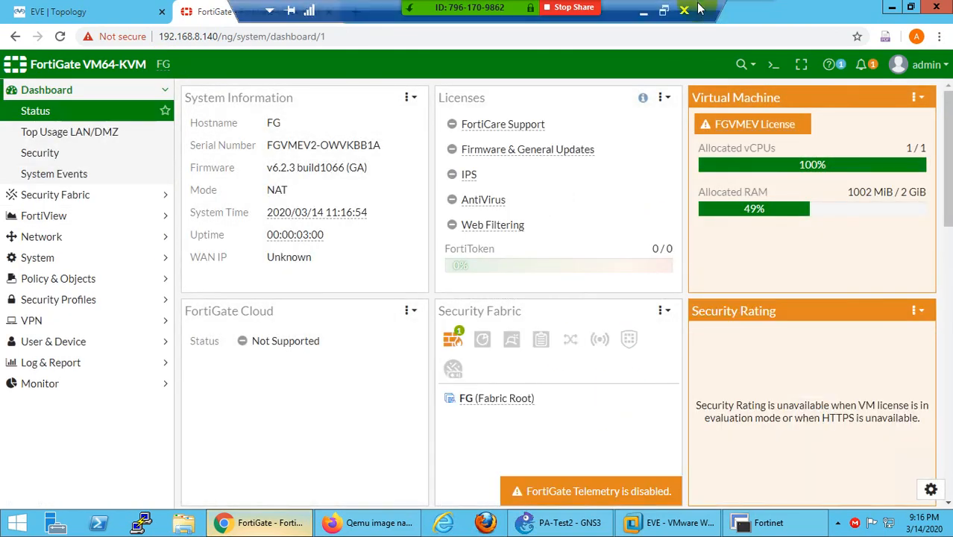
left_click(645, 13)
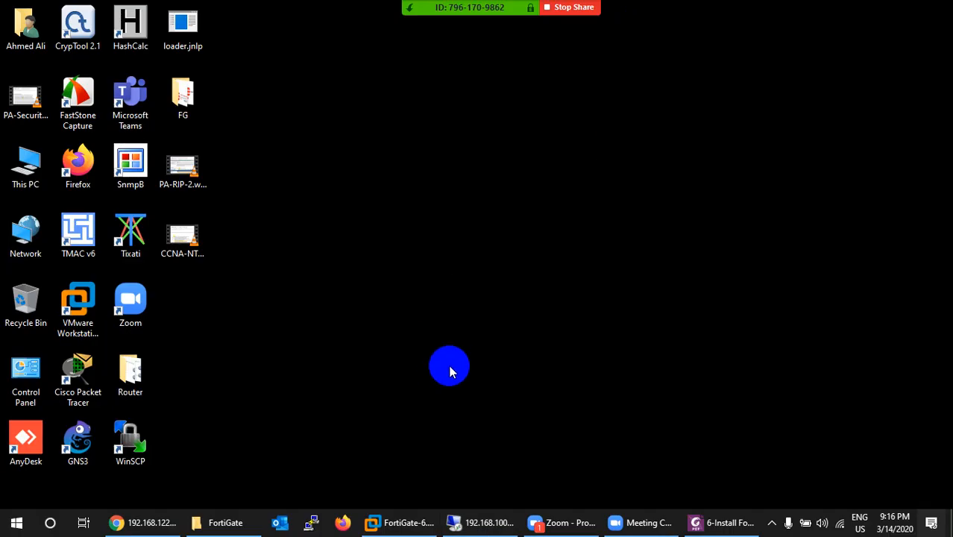
left_click(772, 522)
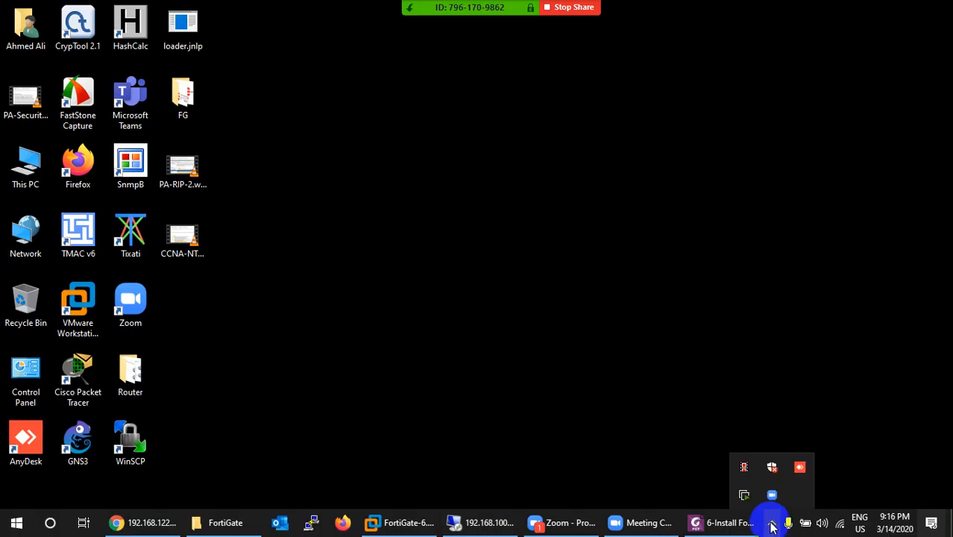